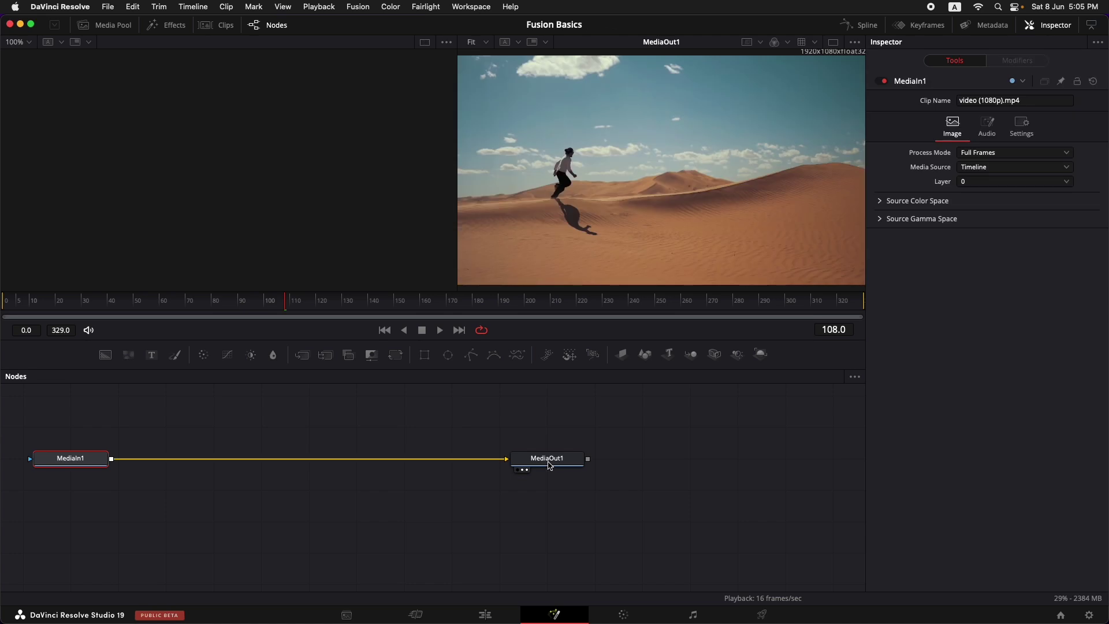
Move the MediaOut1 and MediaIn1 nodes slightly to the right in the node graph
{"action": "left_click_drag", "start_coordinate": [550, 466], "coordinate": [596, 475]}
{"action": "left_click_drag", "start_coordinate": [60, 474], "coordinate": [119, 475]}
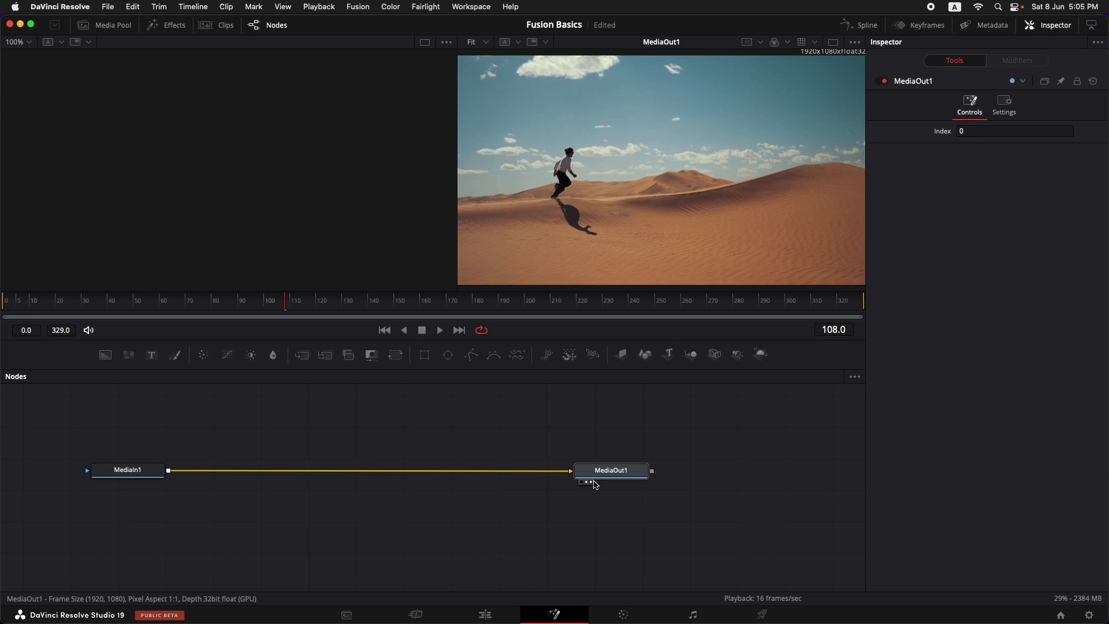
Return to the Edit page and add a Fusion Composition effect to Video 1, after the existing clips
{"action": "left_click", "coordinate": [485, 614]}
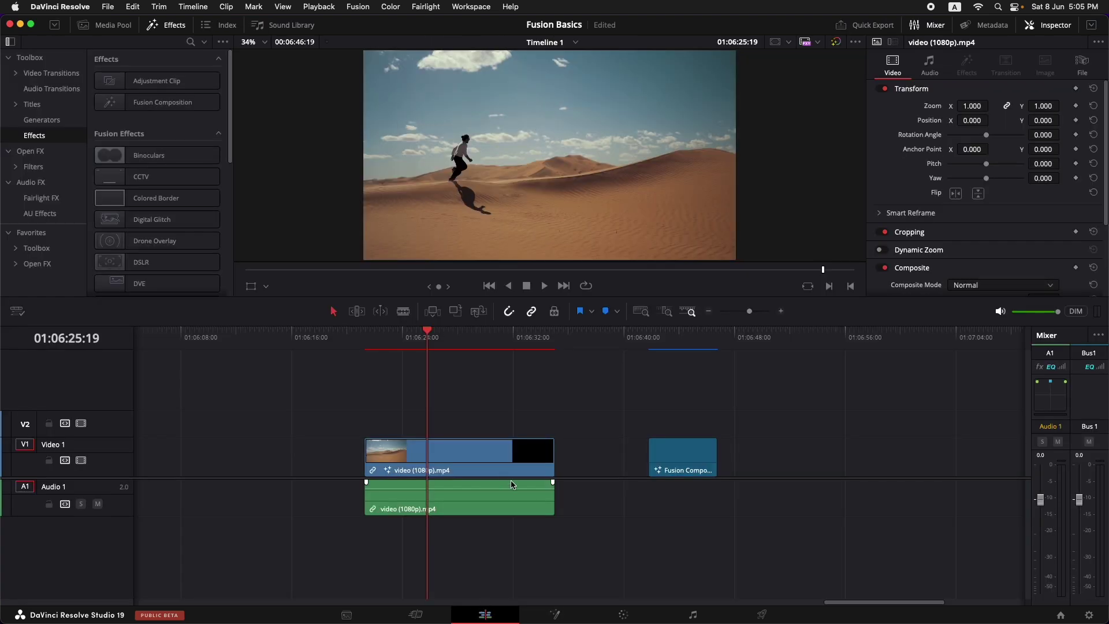
{"action": "scroll", "coordinate": [511, 484], "scroll_direction": "right", "scroll_amount": 1}
{"action": "scroll", "coordinate": [508, 484], "scroll_direction": "right", "scroll_amount": 5}
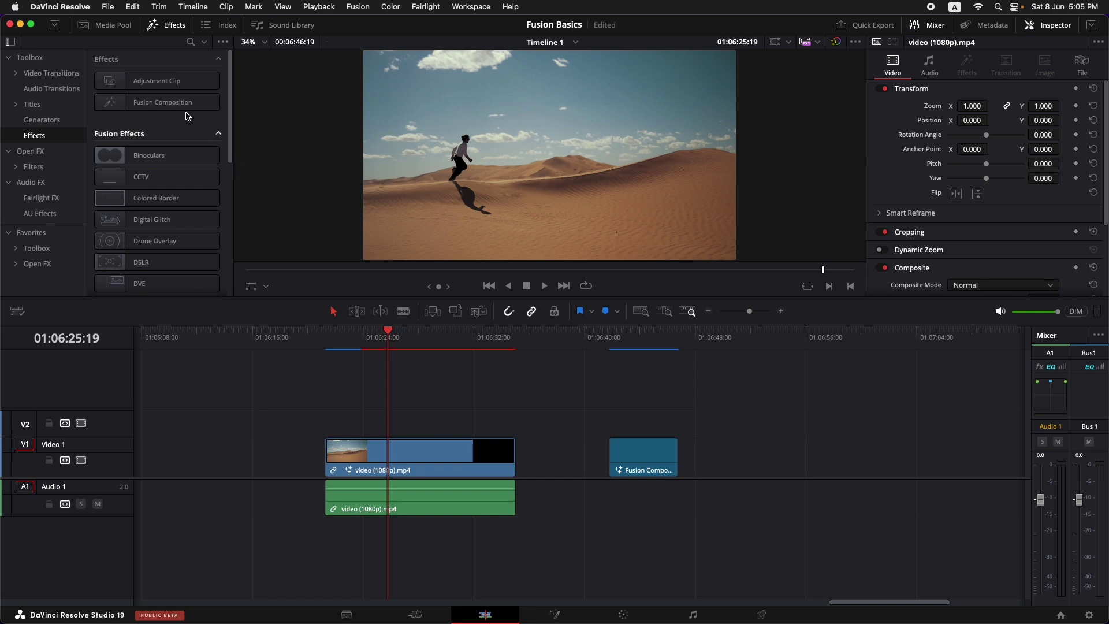
{"action": "left_click", "coordinate": [164, 26]}
{"action": "left_click", "coordinate": [163, 25]}
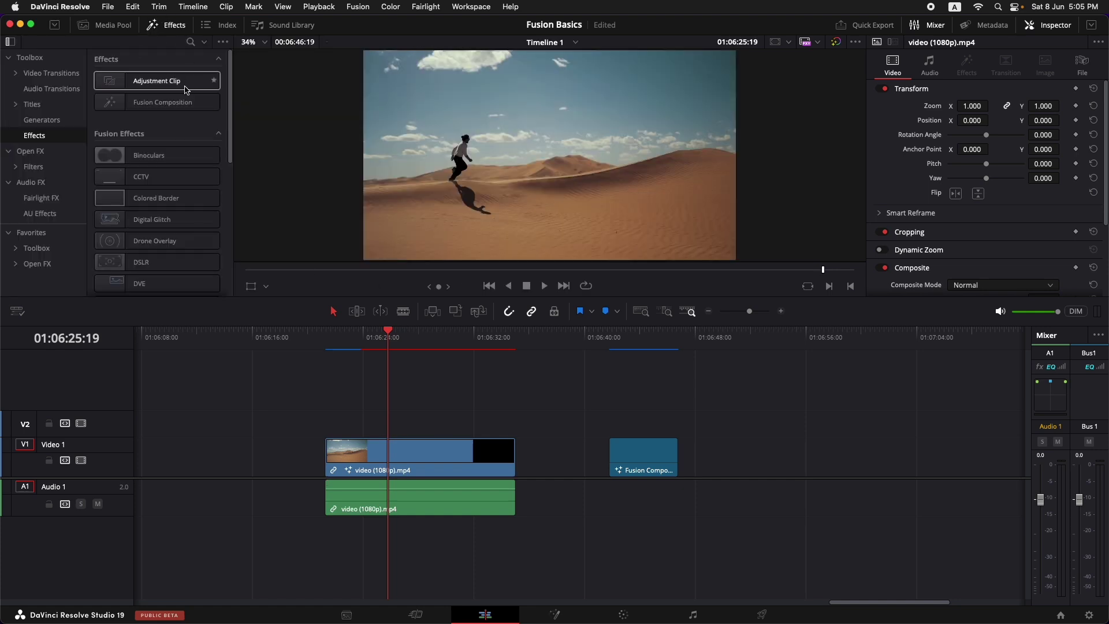
{"action": "left_click_drag", "start_coordinate": [161, 102], "coordinate": [746, 459]}
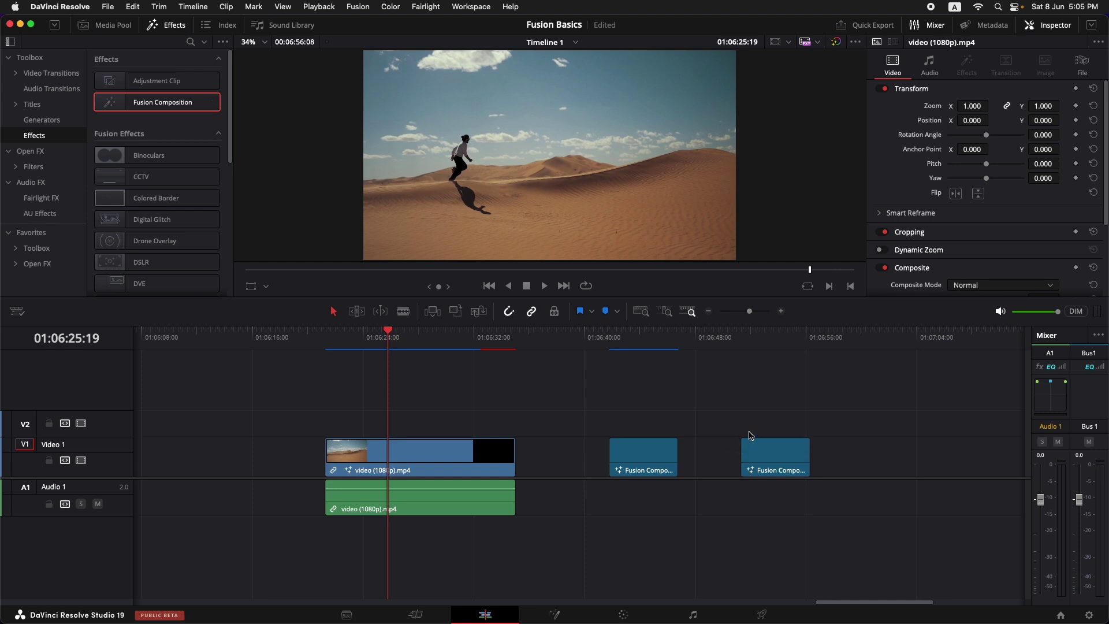
Place the playhead over the last Fusion Composition clip, at 01:06:52:14 on the timeline
{"action": "scroll", "coordinate": [688, 388], "scroll_direction": "right", "scroll_amount": 10}
{"action": "left_click", "coordinate": [683, 349]}
{"action": "mouse_move", "coordinate": [683, 334]}
{"action": "left_mouse_down"}
{"action": "mouse_move", "coordinate": [708, 334]}
{"action": "mouse_move", "coordinate": [688, 334]}
{"action": "left_mouse_up"}
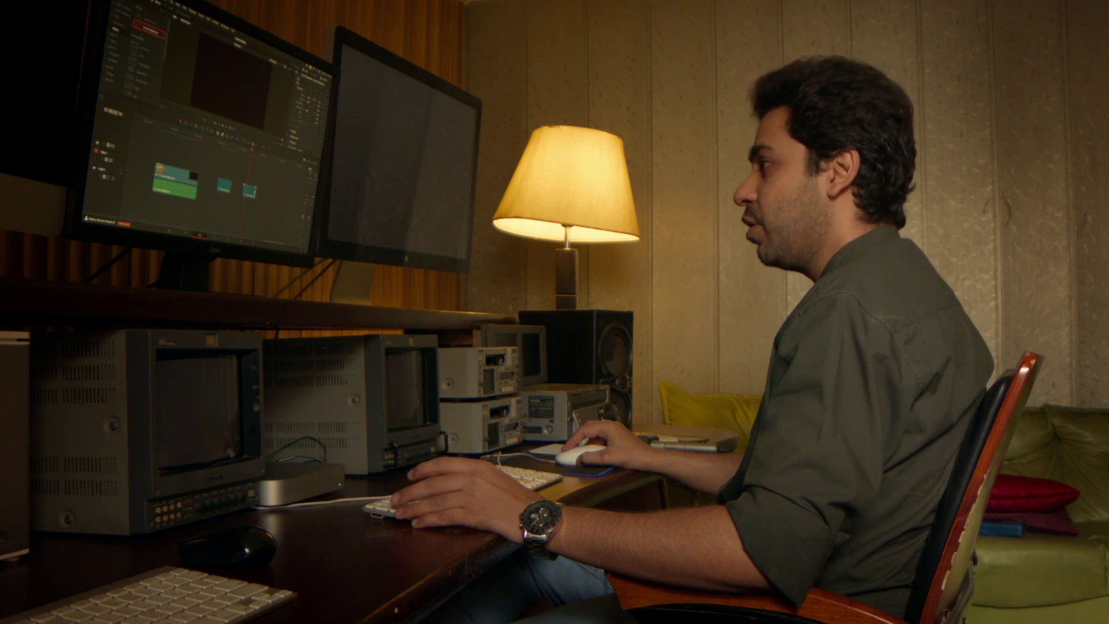
Try lengthening the last Fusion Composition clip by its end edge, and undo the trim
{"action": "left_click_drag", "start_coordinate": [738, 457], "coordinate": [792, 457]}
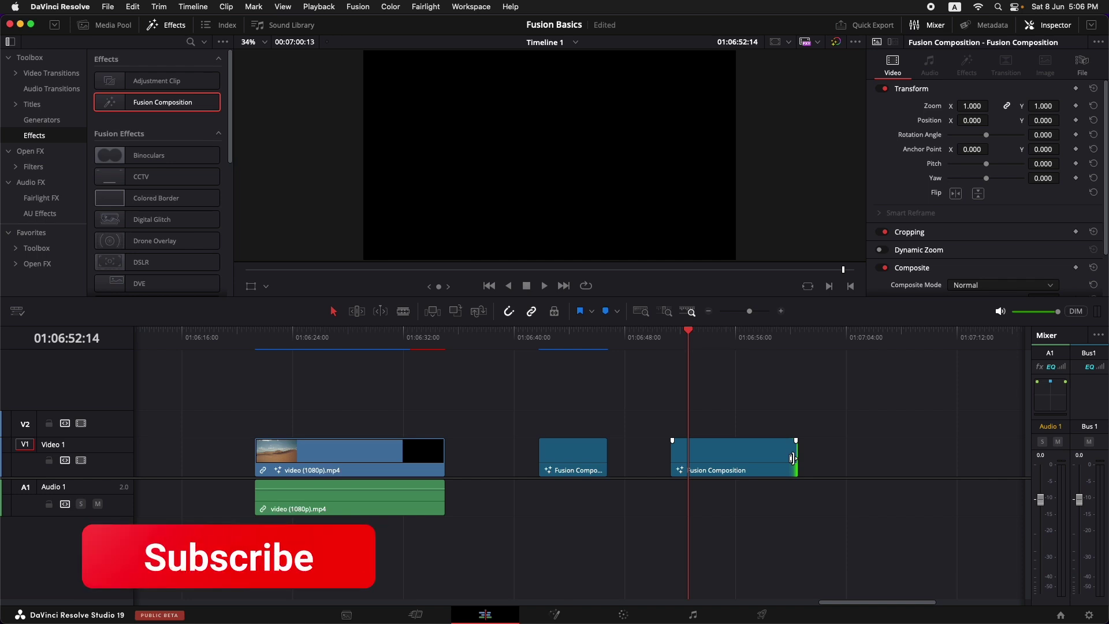
{"action": "key", "text": "super+z"}
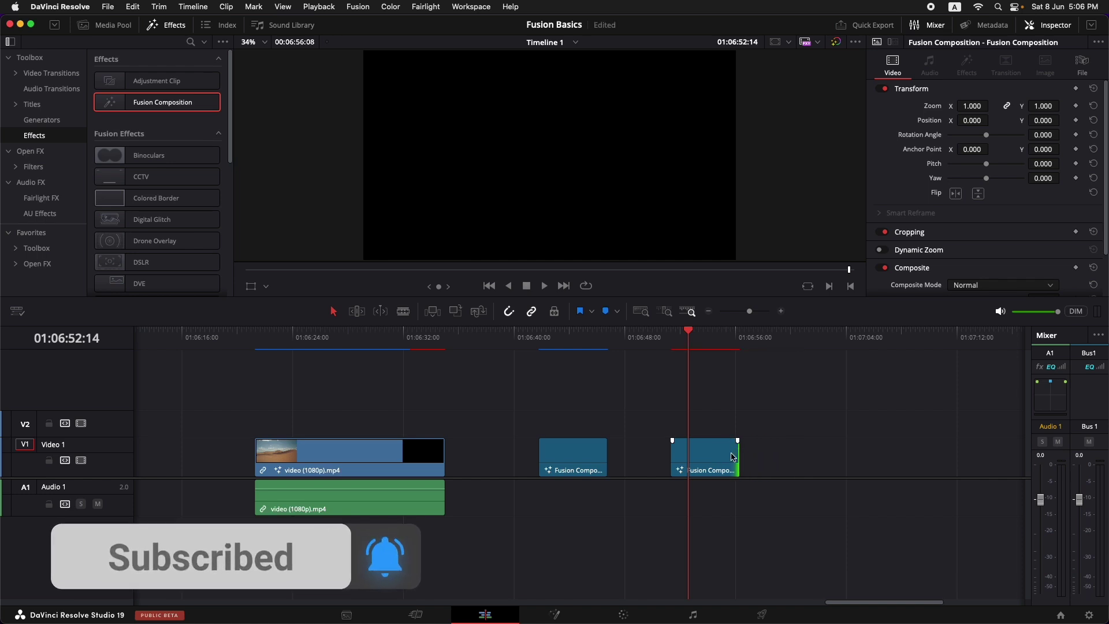
Open the composition on the Fusion page and move MediaOut1 right to make room for nodes before it
{"action": "left_click", "coordinate": [558, 615]}
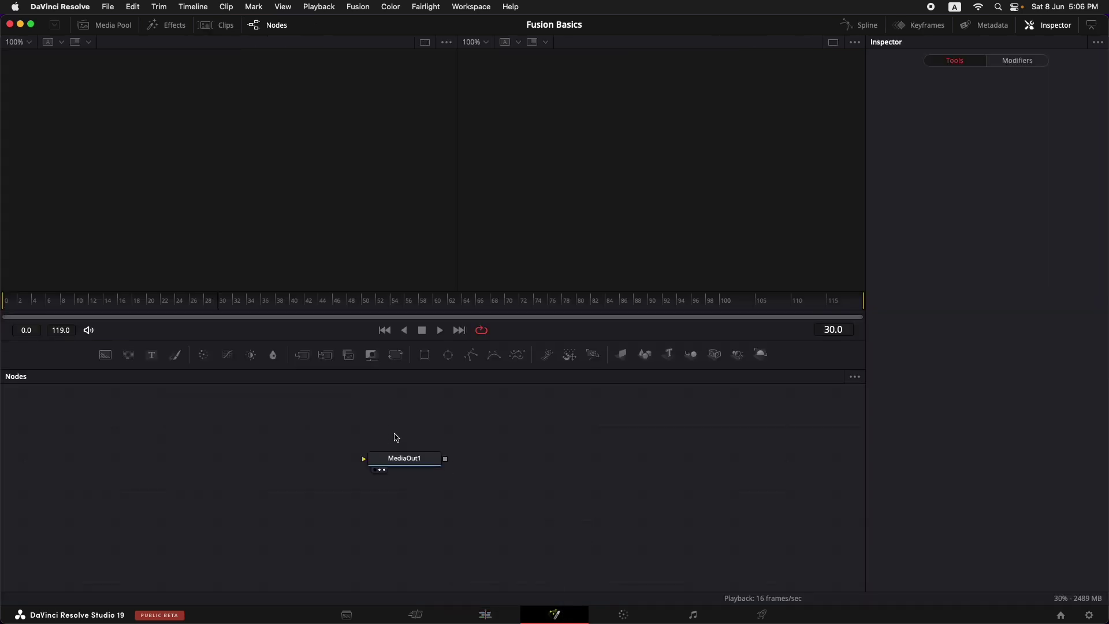
{"action": "left_click_drag", "start_coordinate": [415, 463], "coordinate": [634, 469]}
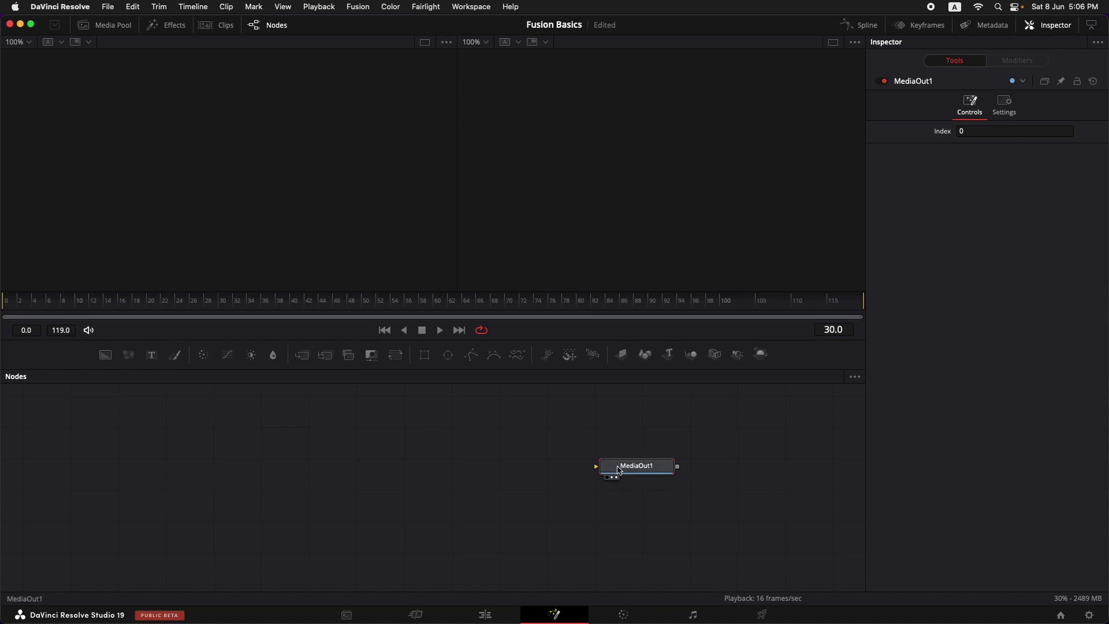
{"action": "left_click_drag", "start_coordinate": [620, 470], "coordinate": [619, 478]}
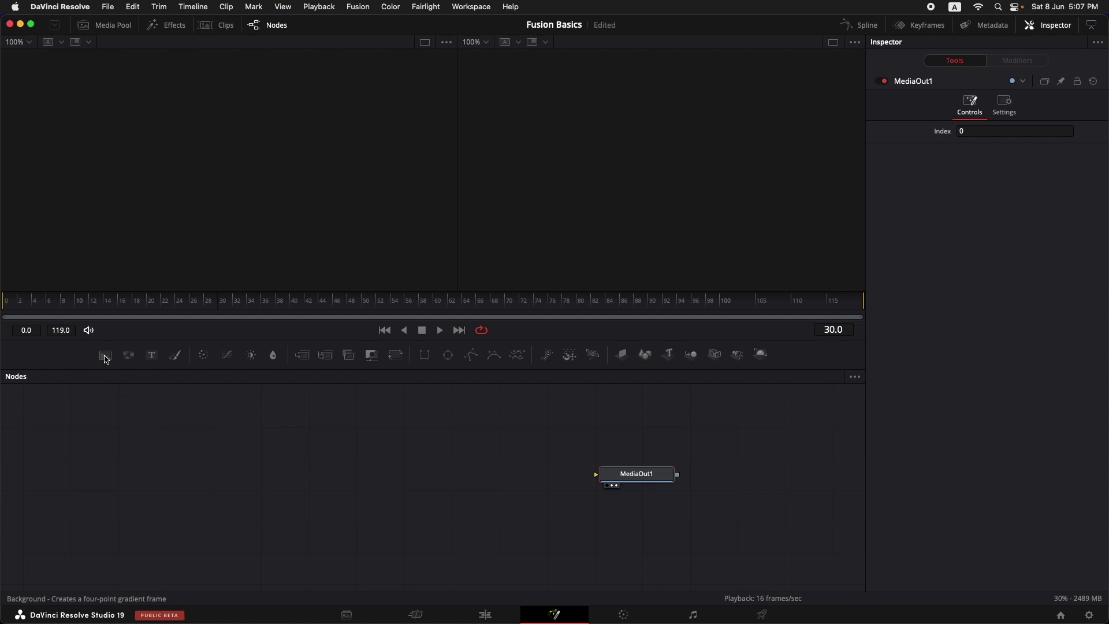
Add a Background node to the node graph and connect its output to the MediaOut1 input
{"action": "left_click_drag", "start_coordinate": [105, 356], "coordinate": [278, 472]}
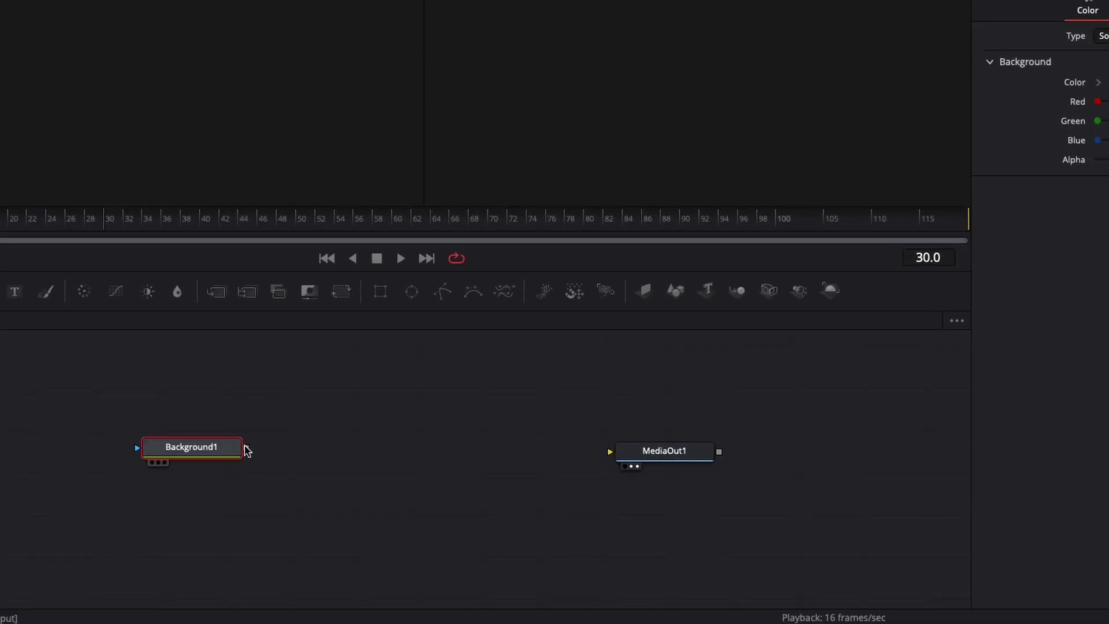
{"action": "left_click_drag", "start_coordinate": [247, 449], "coordinate": [614, 449]}
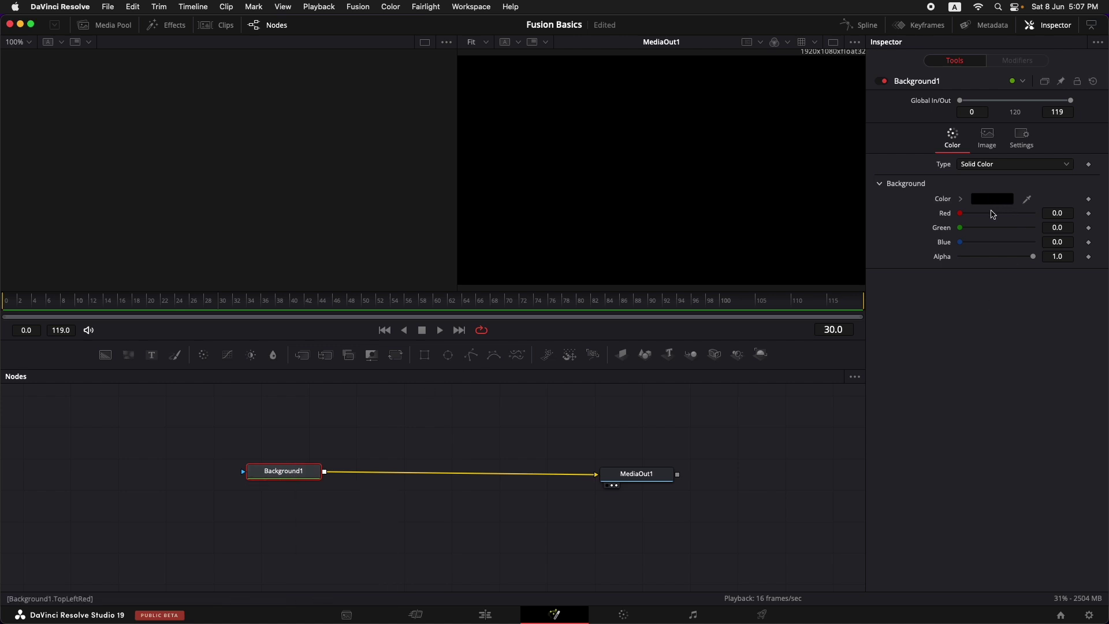
Set the Background1 type to Gradient and colour its start stop pink: red 1.0, green about 0.047, blue about 0.463
{"action": "left_click", "coordinate": [999, 166]}
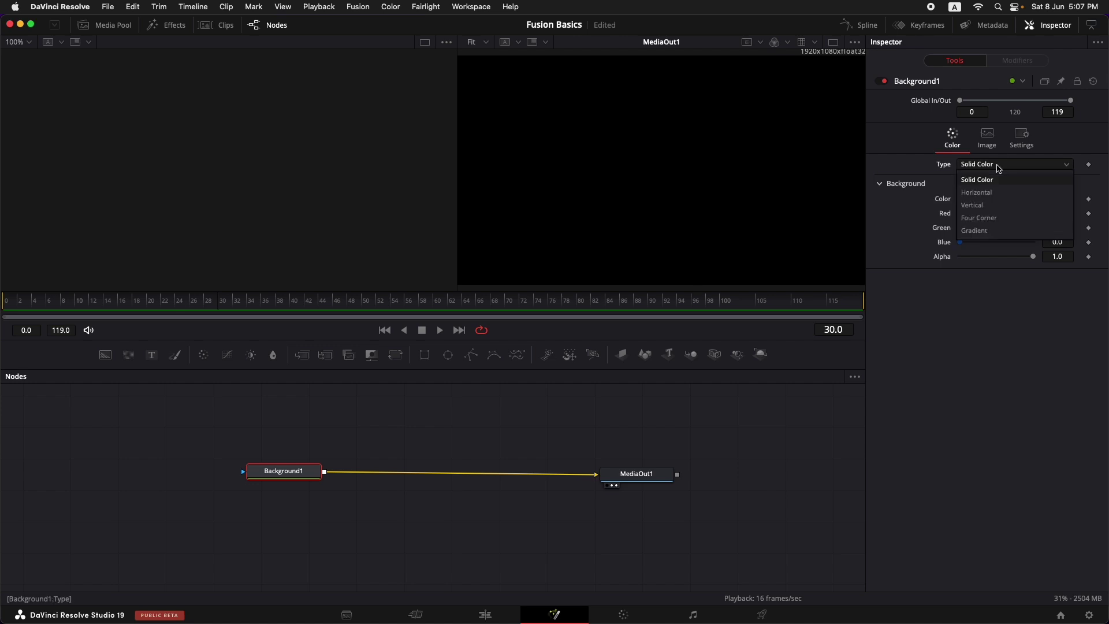
{"action": "left_click", "coordinate": [1000, 231]}
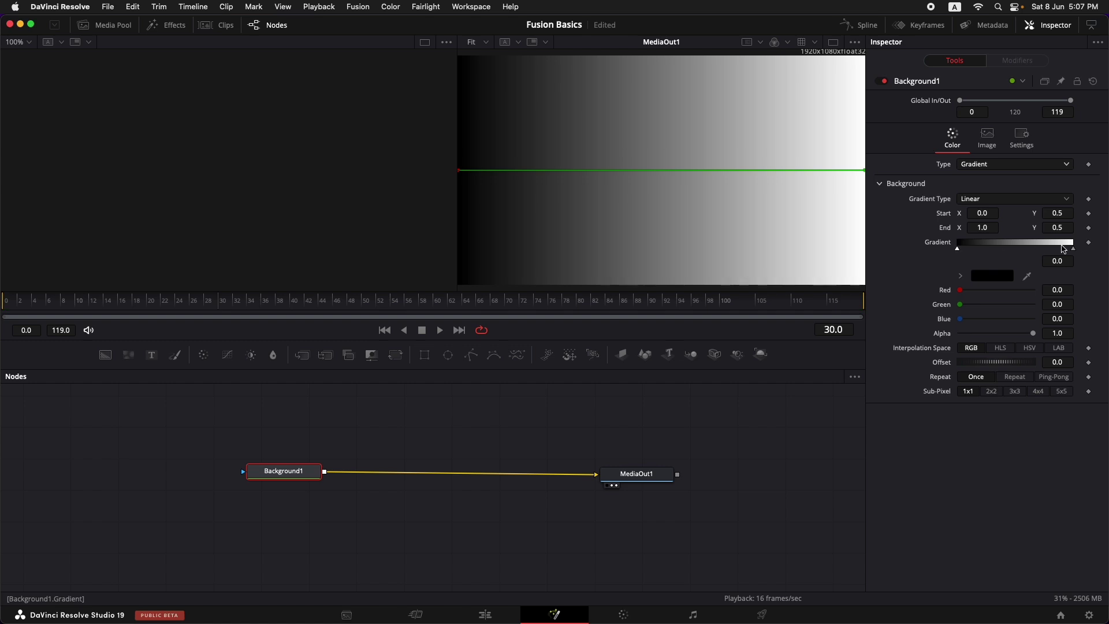
{"action": "left_click", "coordinate": [1074, 249]}
{"action": "left_click", "coordinate": [959, 252]}
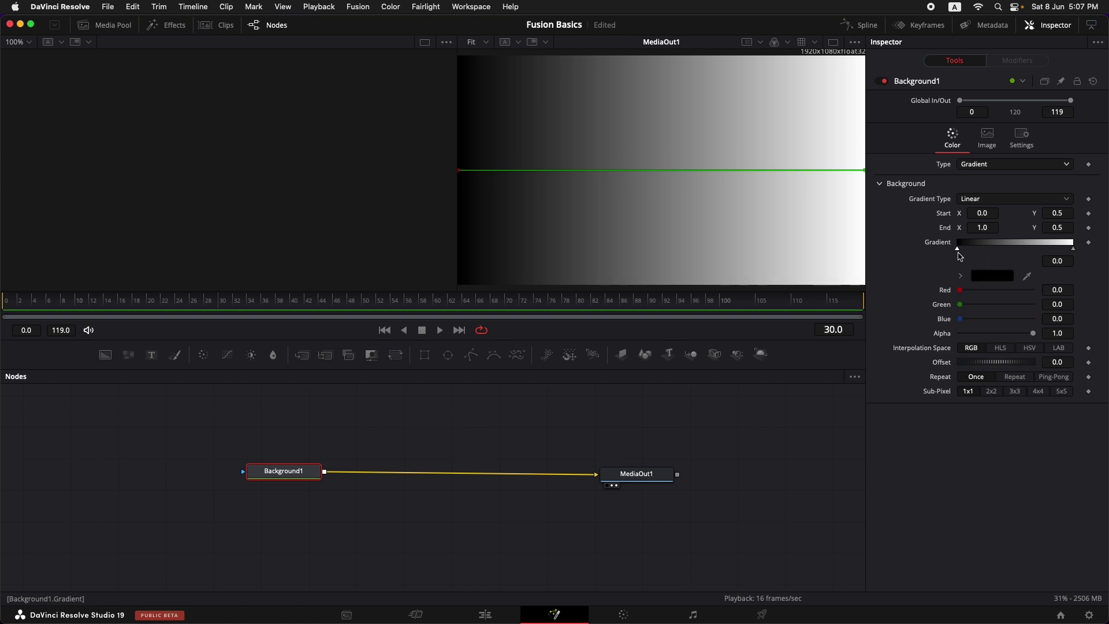
{"action": "left_click", "coordinate": [992, 279]}
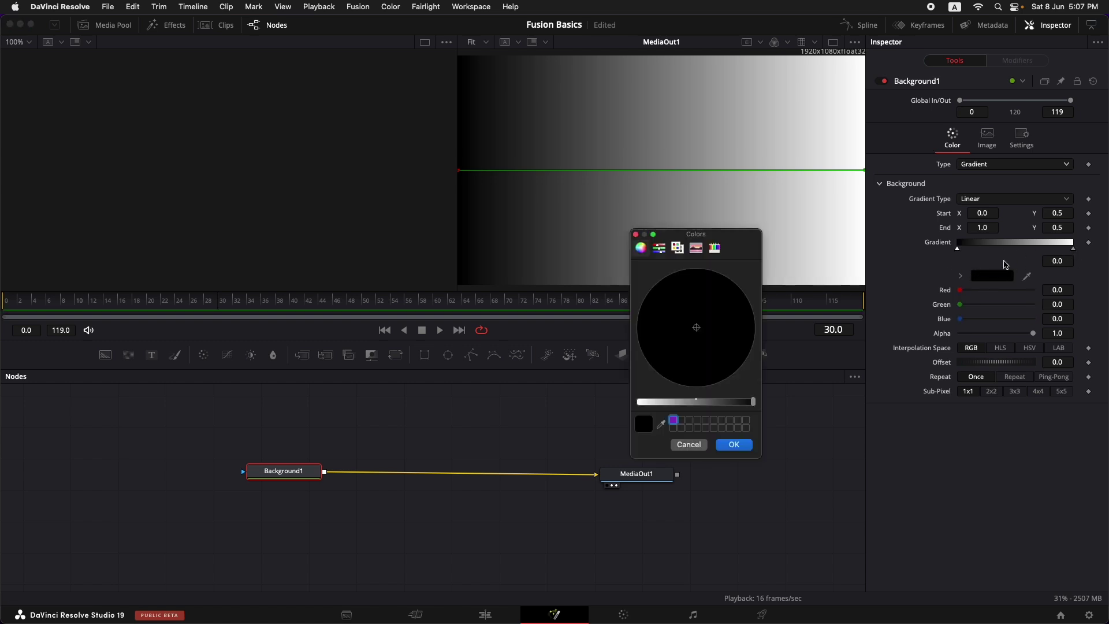
{"action": "left_click_drag", "start_coordinate": [712, 404], "coordinate": [753, 402]}
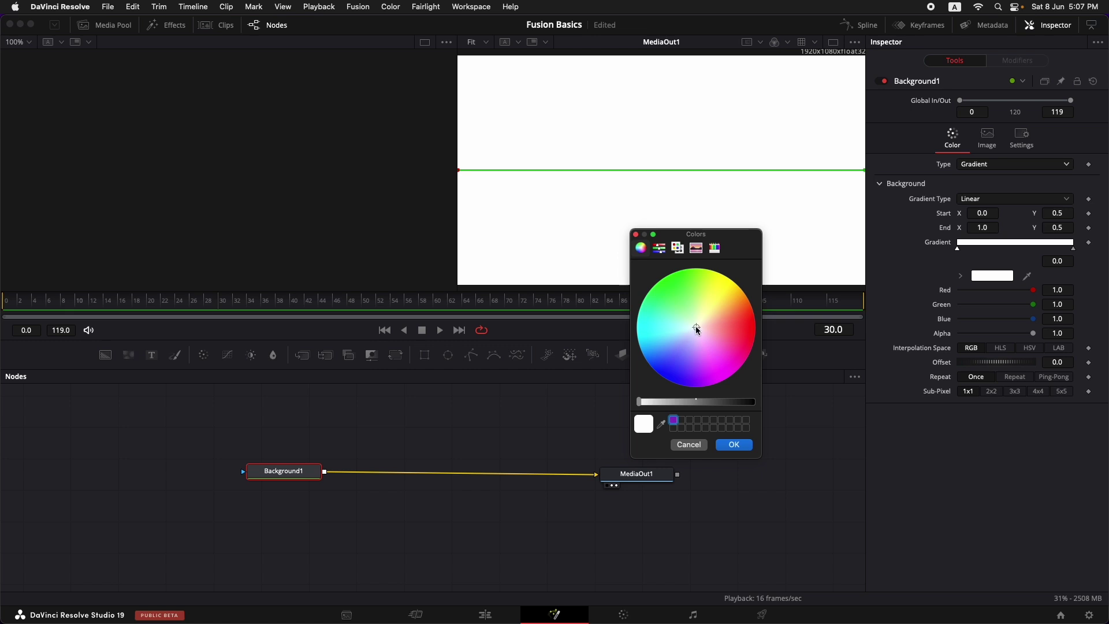
{"action": "mouse_move", "coordinate": [698, 330]}
{"action": "left_mouse_down"}
{"action": "mouse_move", "coordinate": [730, 322]}
{"action": "mouse_move", "coordinate": [738, 363]}
{"action": "mouse_move", "coordinate": [747, 356]}
{"action": "left_mouse_up"}
{"action": "left_click", "coordinate": [734, 444]}
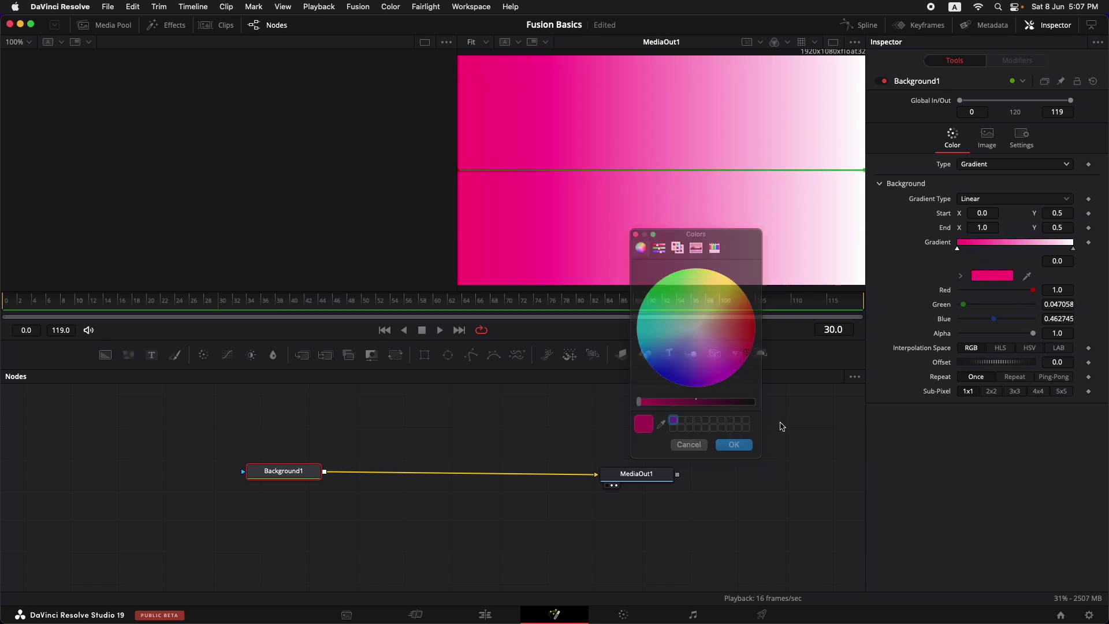
Colour the end stop of the Background1 gradient orange: red 1.0, green about 0.604, blue about 0.004
{"action": "left_click", "coordinate": [1074, 250]}
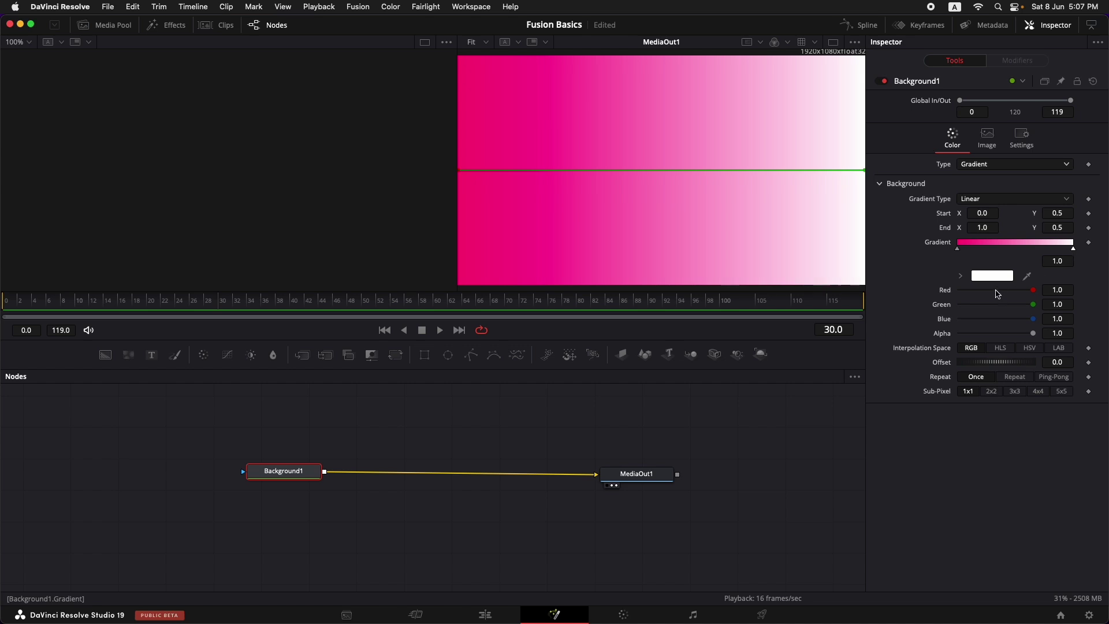
{"action": "left_click", "coordinate": [992, 276]}
{"action": "left_click_drag", "start_coordinate": [710, 326], "coordinate": [744, 292]}
{"action": "left_click", "coordinate": [746, 440]}
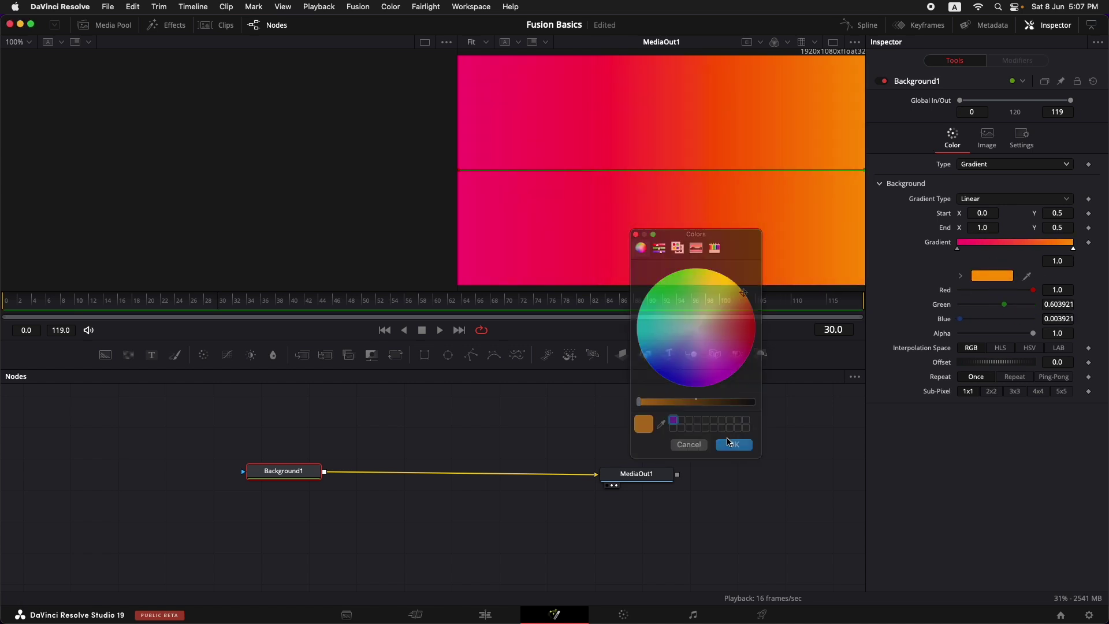
Make the Background1 gradient run vertically, starting at about X 0.46, Y 0.98 and ending at about X 0.47, Y 0.08
{"action": "left_click_drag", "start_coordinate": [459, 169], "coordinate": [647, 60]}
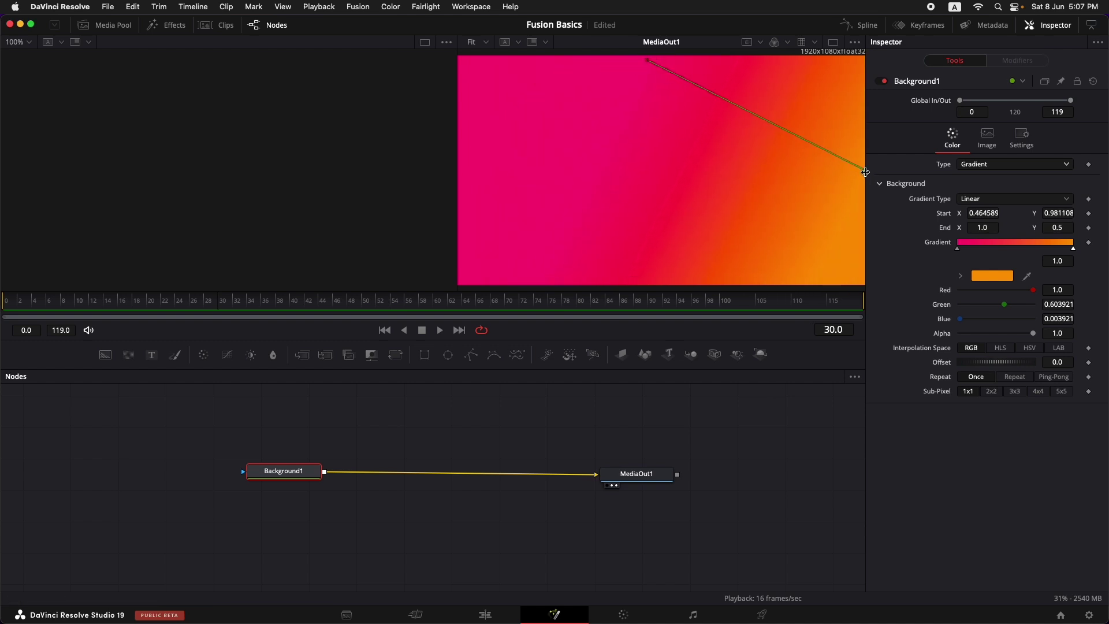
{"action": "left_click_drag", "start_coordinate": [864, 171], "coordinate": [651, 266]}
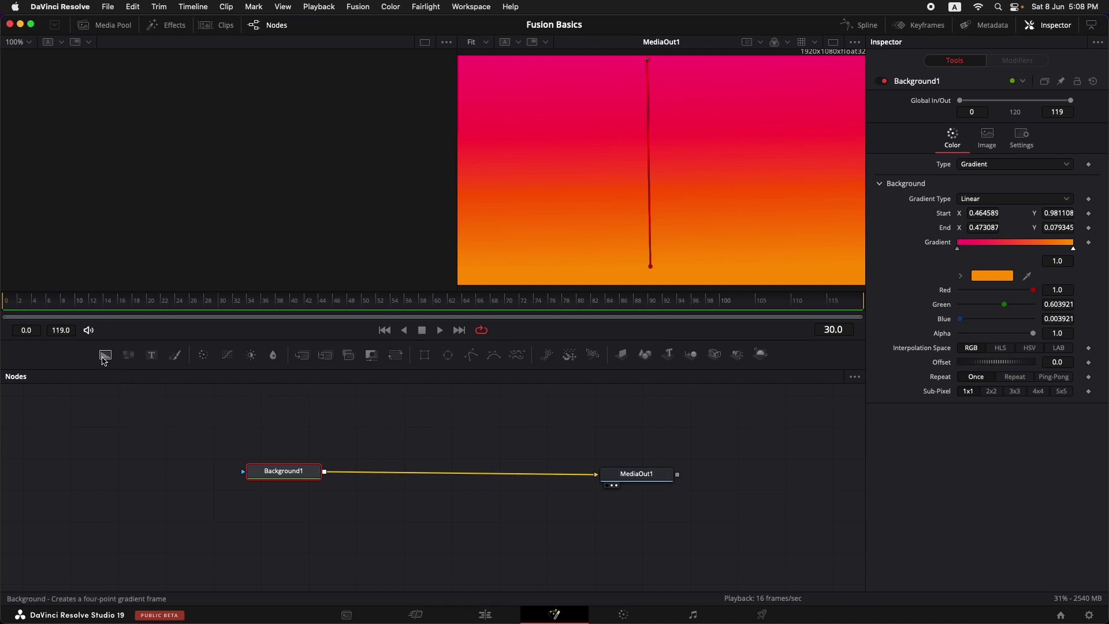
Add a second Background node above the existing connection and show it in the empty viewer
{"action": "left_click_drag", "start_coordinate": [105, 360], "coordinate": [391, 431]}
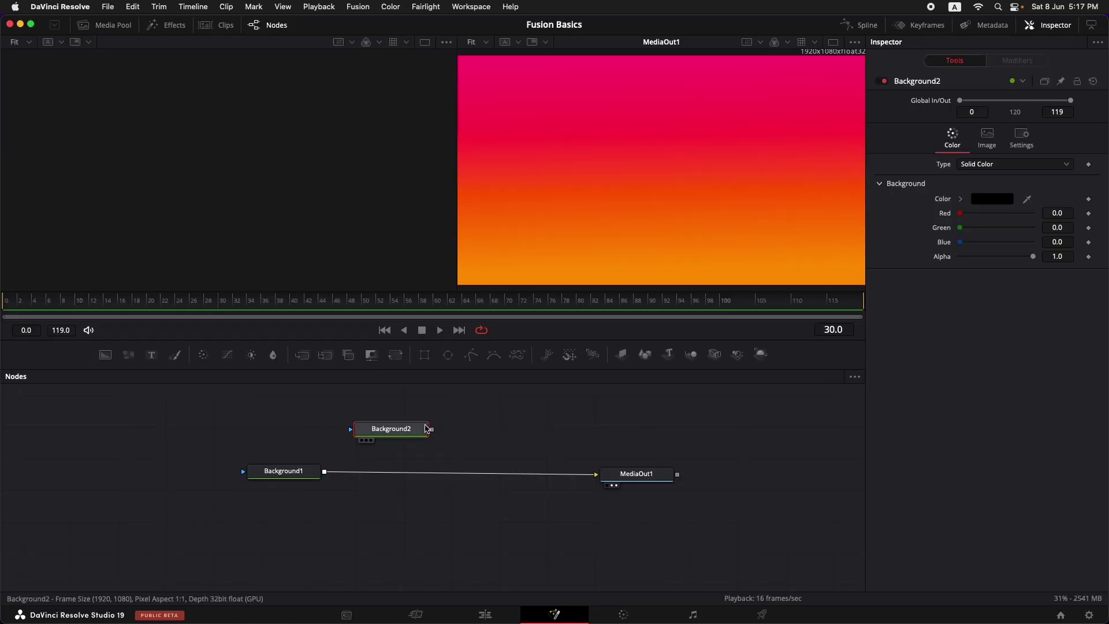
{"action": "left_click", "coordinate": [363, 441]}
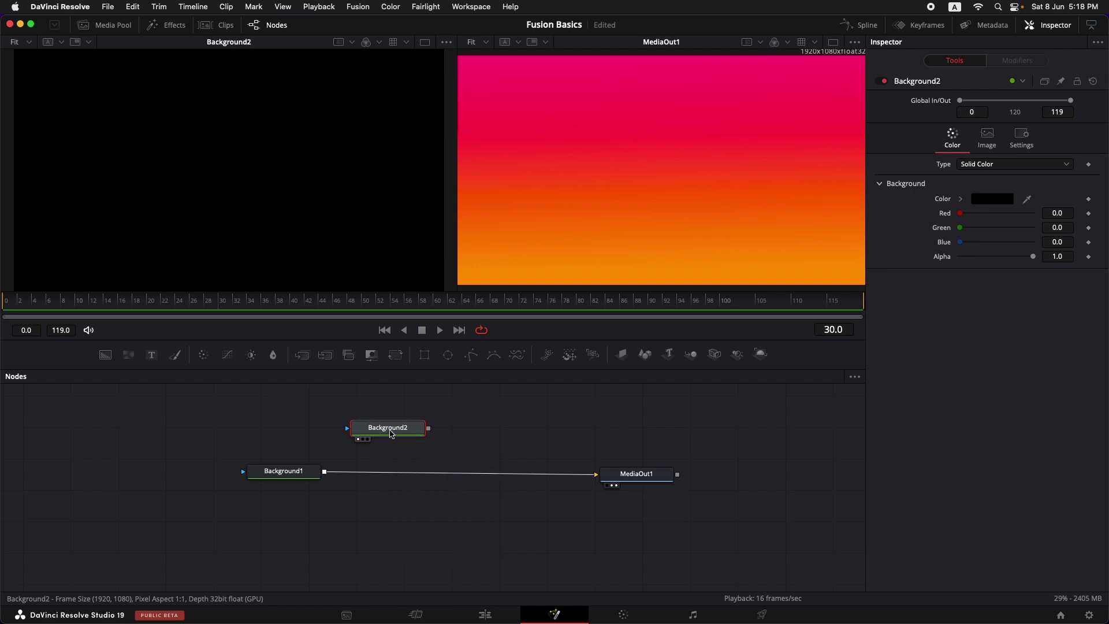
{"action": "left_click_drag", "start_coordinate": [395, 431], "coordinate": [391, 431]}
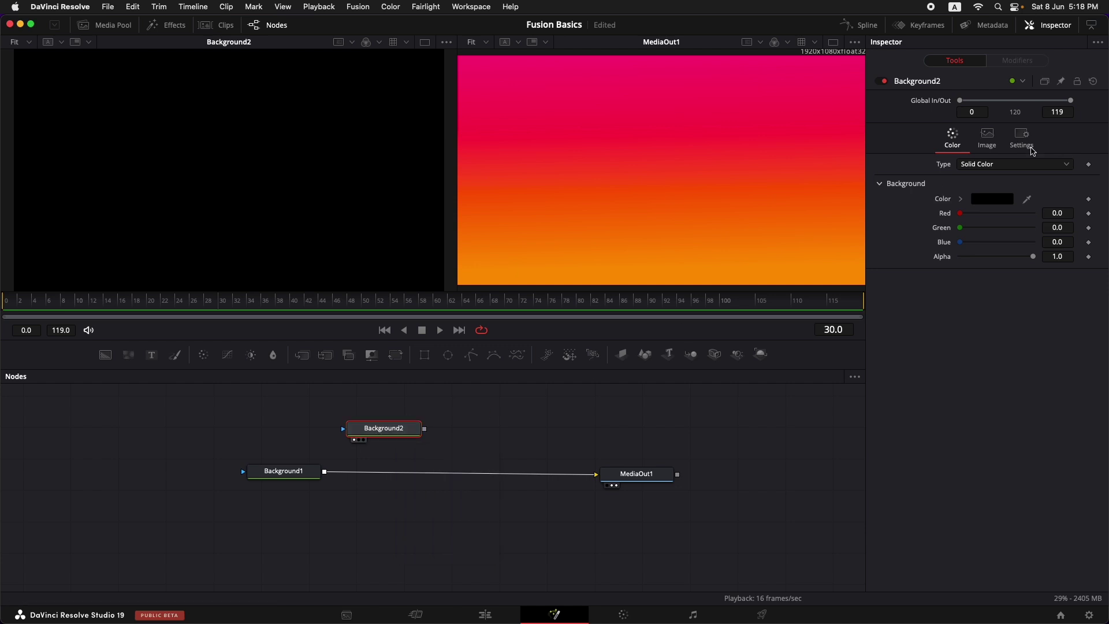
Set the Background2 type to Gradient and colour its start stop blue: red 0.0, green about 0.659, blue 1.0
{"action": "left_click", "coordinate": [1016, 166]}
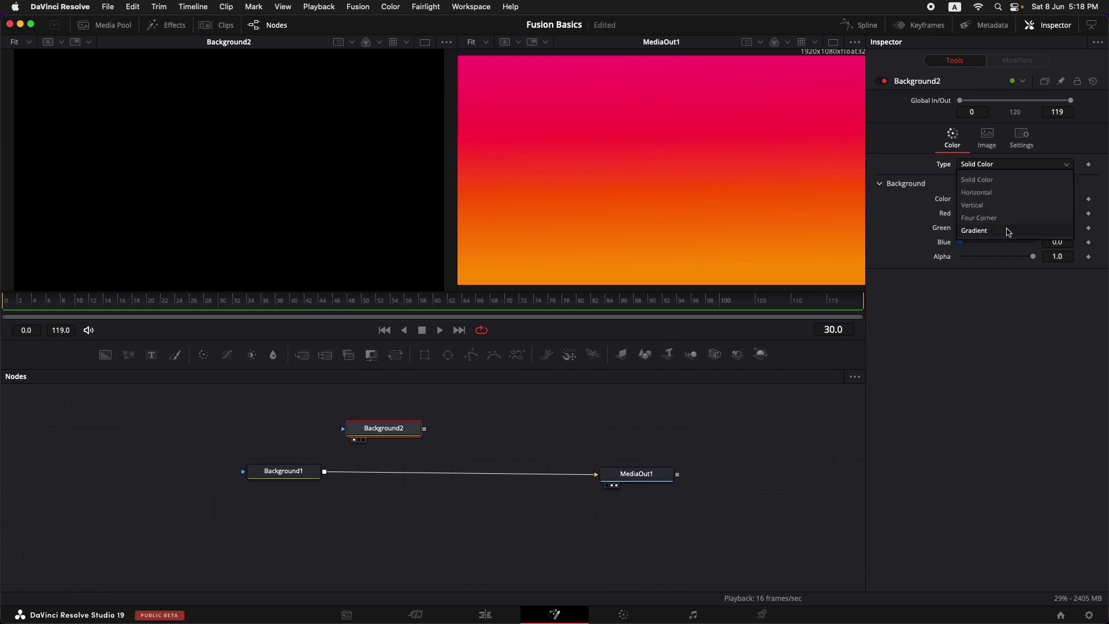
{"action": "left_click", "coordinate": [1009, 231]}
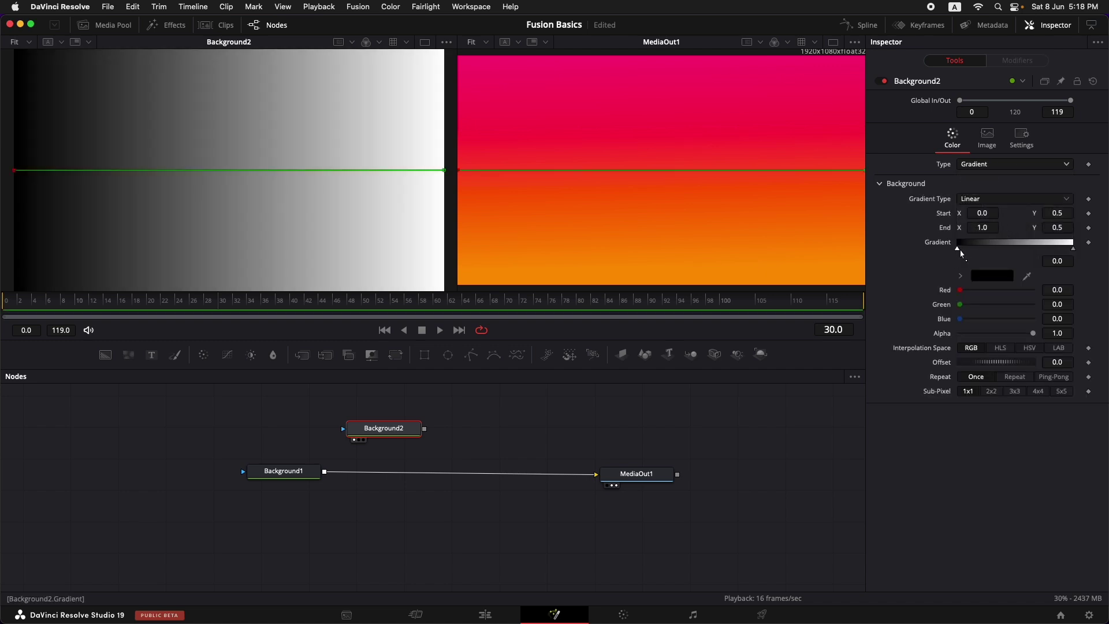
{"action": "left_click", "coordinate": [993, 275]}
{"action": "left_click", "coordinate": [641, 349]}
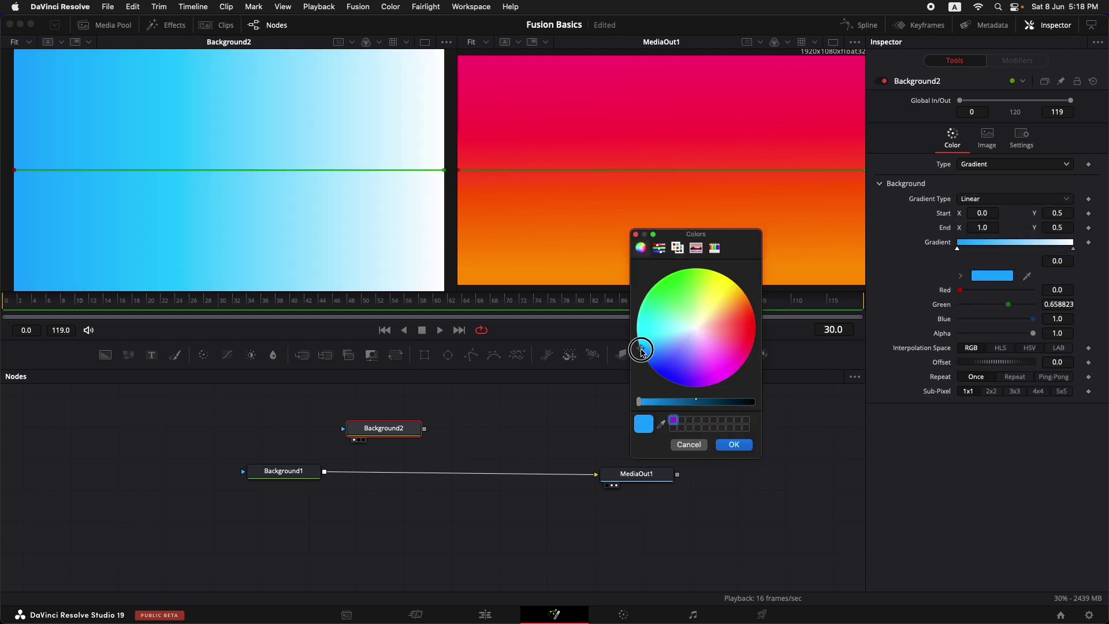
Colour the end stop of the Background2 gradient green: red 0.0, green 1.0, blue about 0.647
{"action": "left_click", "coordinate": [1072, 247]}
{"action": "left_click", "coordinate": [641, 302]}
{"action": "key", "text": "Return"}
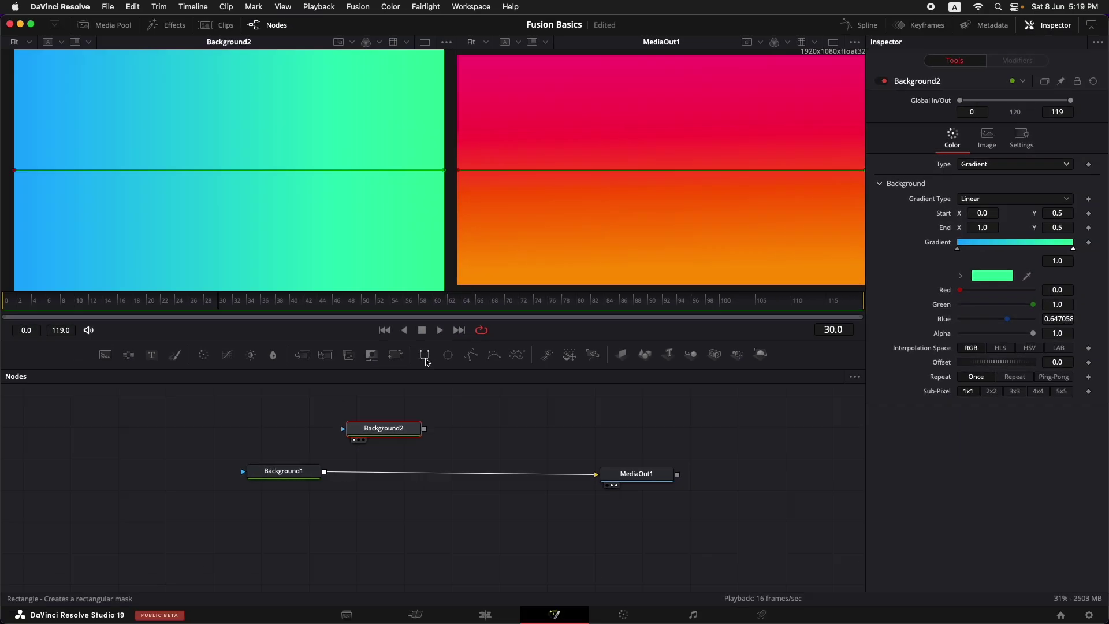
Add a Rectangle mask node and connect it to the mask input of Background2
{"action": "left_click_drag", "start_coordinate": [425, 361], "coordinate": [290, 427]}
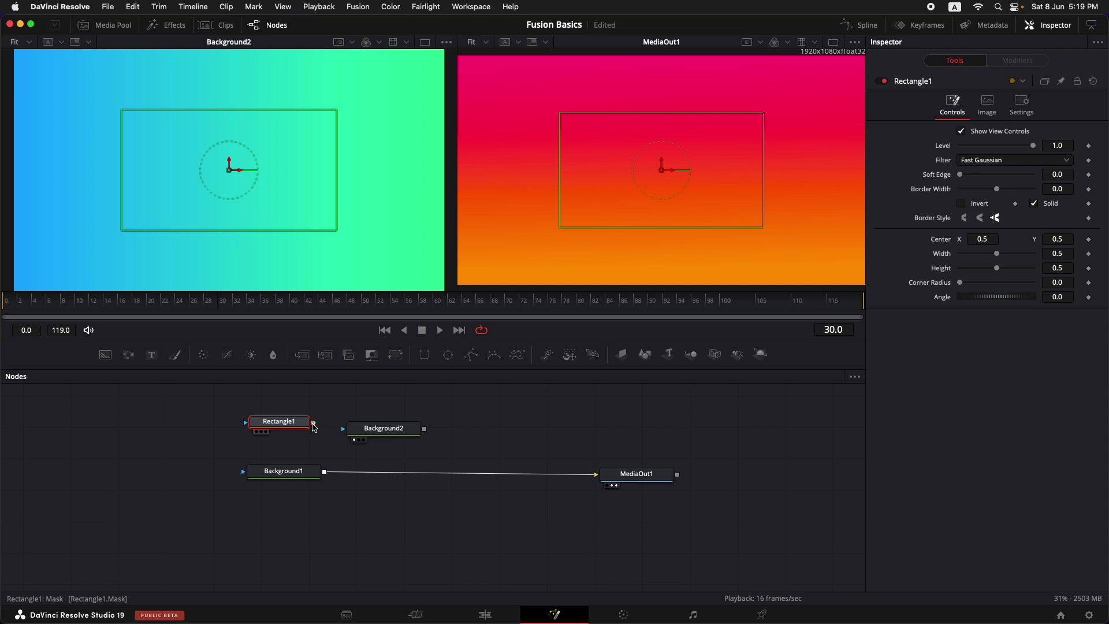
{"action": "left_click_drag", "start_coordinate": [312, 424], "coordinate": [350, 432]}
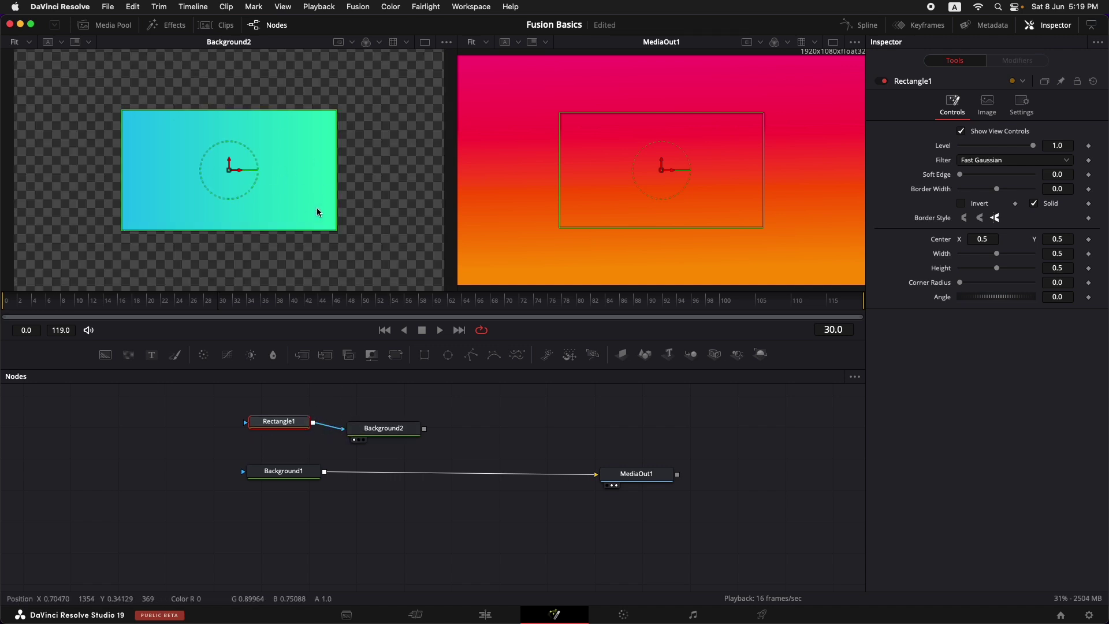
Shrink the Rectangle1 mask to a width of about 0.30 and a height of about 0.40
{"action": "left_click_drag", "start_coordinate": [339, 210], "coordinate": [303, 199]}
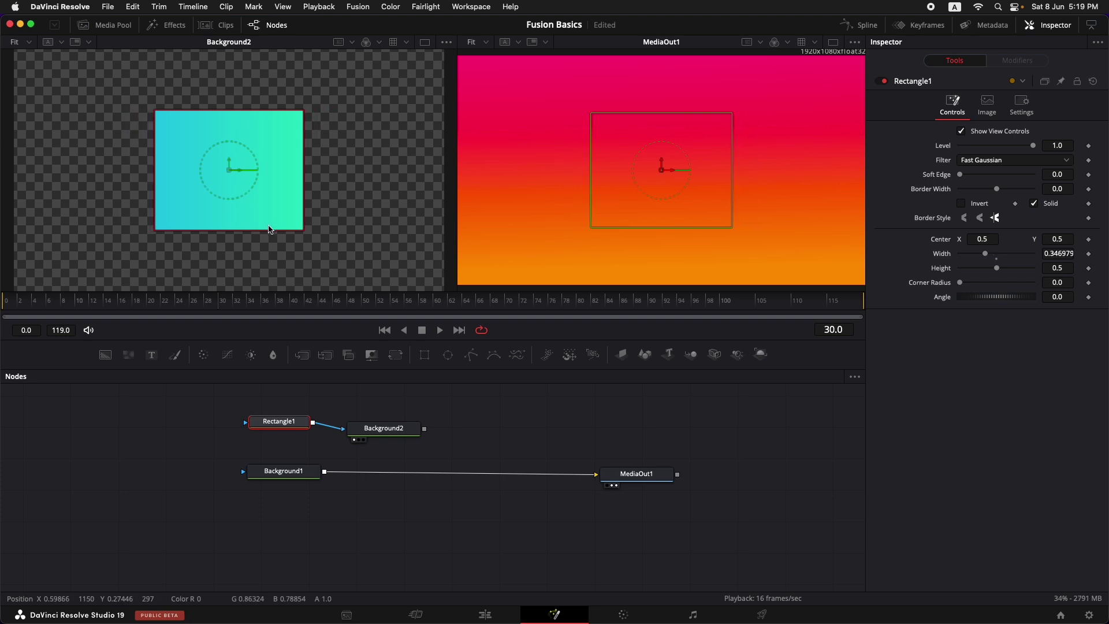
{"action": "left_click_drag", "start_coordinate": [269, 233], "coordinate": [267, 225]}
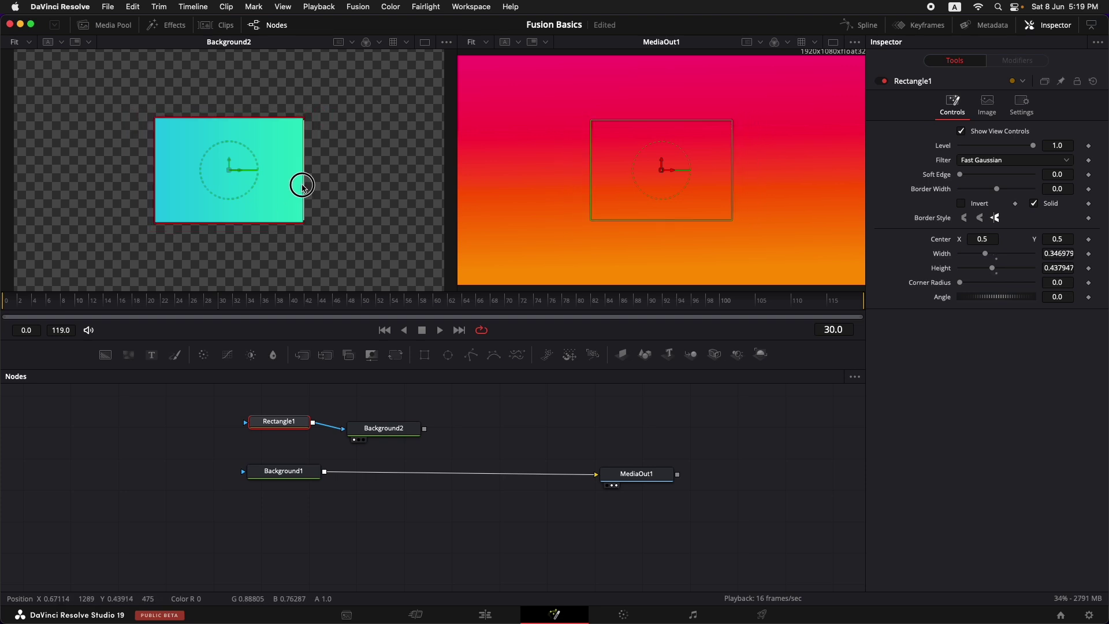
{"action": "left_click_drag", "start_coordinate": [303, 186], "coordinate": [285, 185]}
{"action": "left_click_drag", "start_coordinate": [259, 224], "coordinate": [293, 186]}
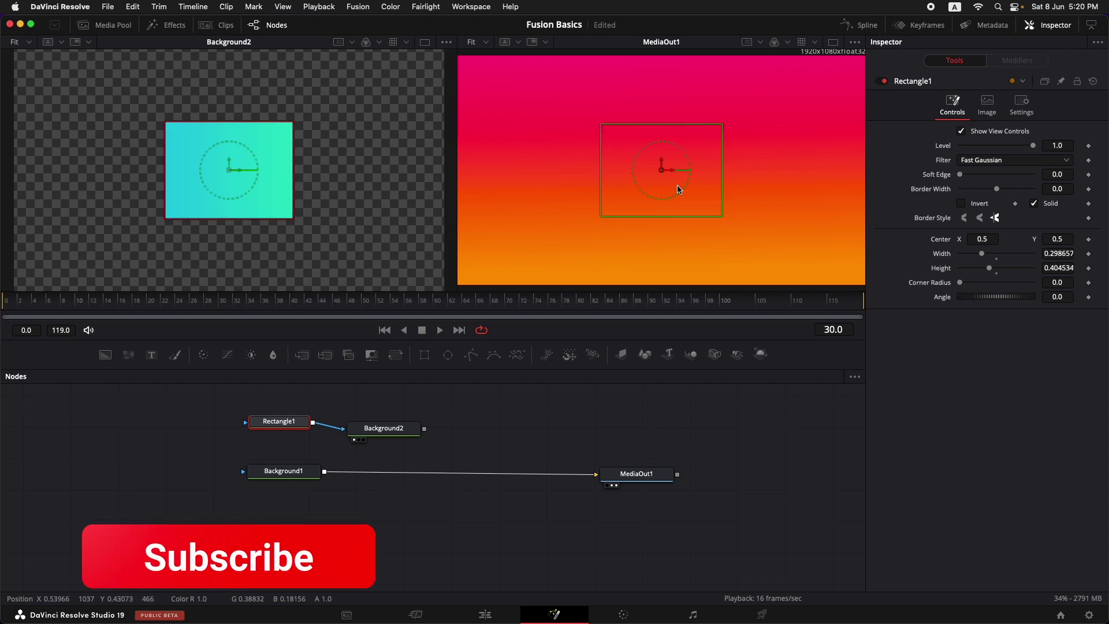
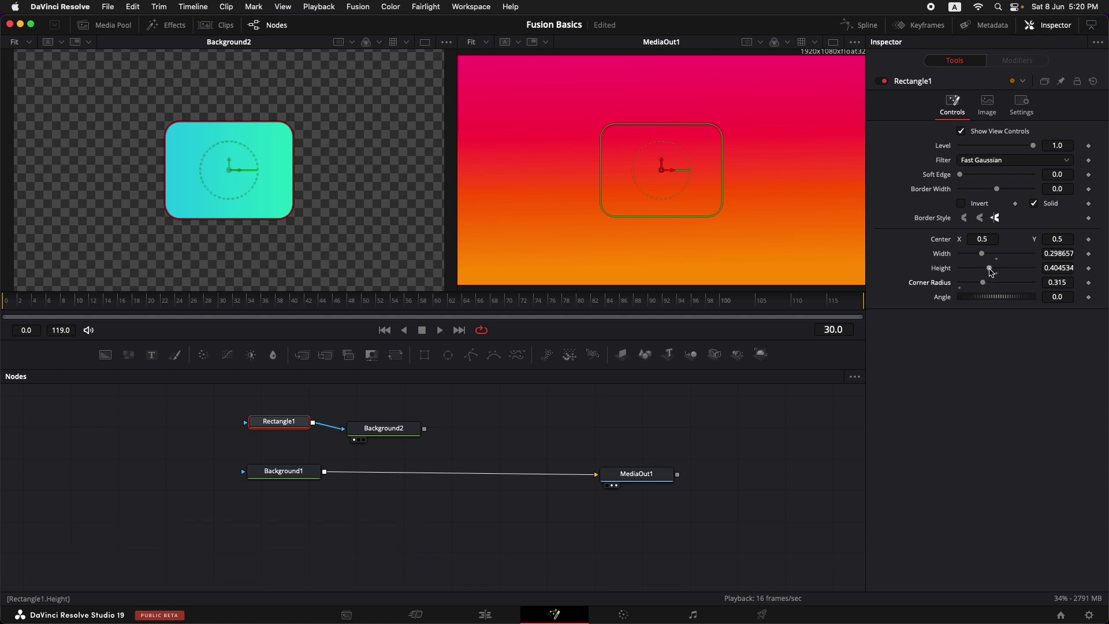
Narrow the Rectangle1 mask to a width of 0.228 and rotate it to an angle of 57.4
{"action": "left_click_drag", "start_coordinate": [983, 259], "coordinate": [981, 256]}
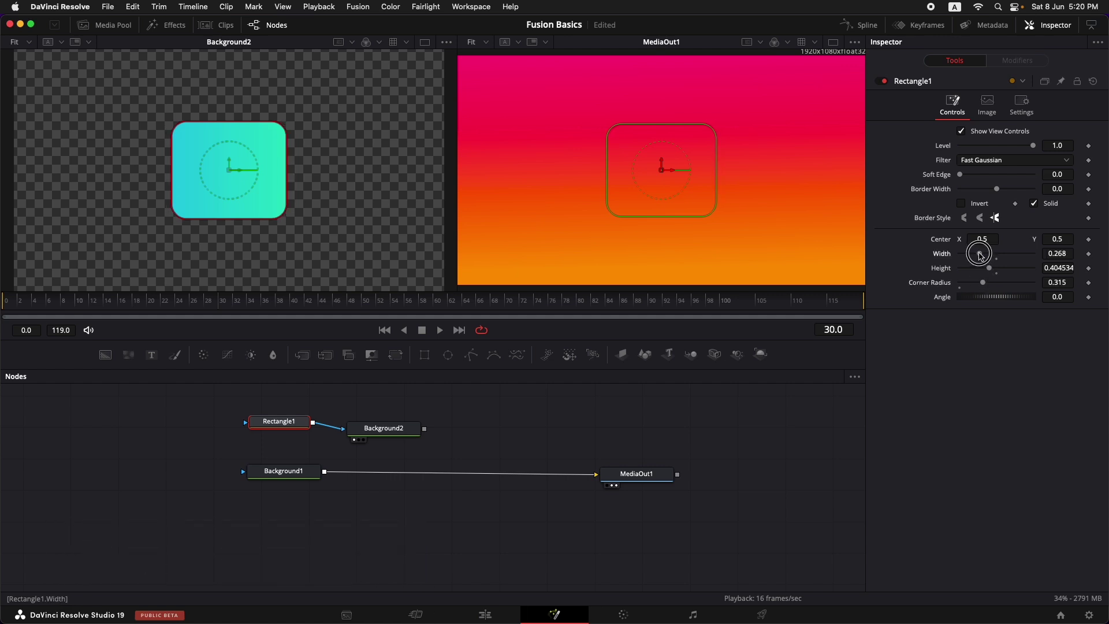
{"action": "left_click_drag", "start_coordinate": [985, 298], "coordinate": [995, 297]}
{"action": "left_click_drag", "start_coordinate": [983, 258], "coordinate": [978, 259]}
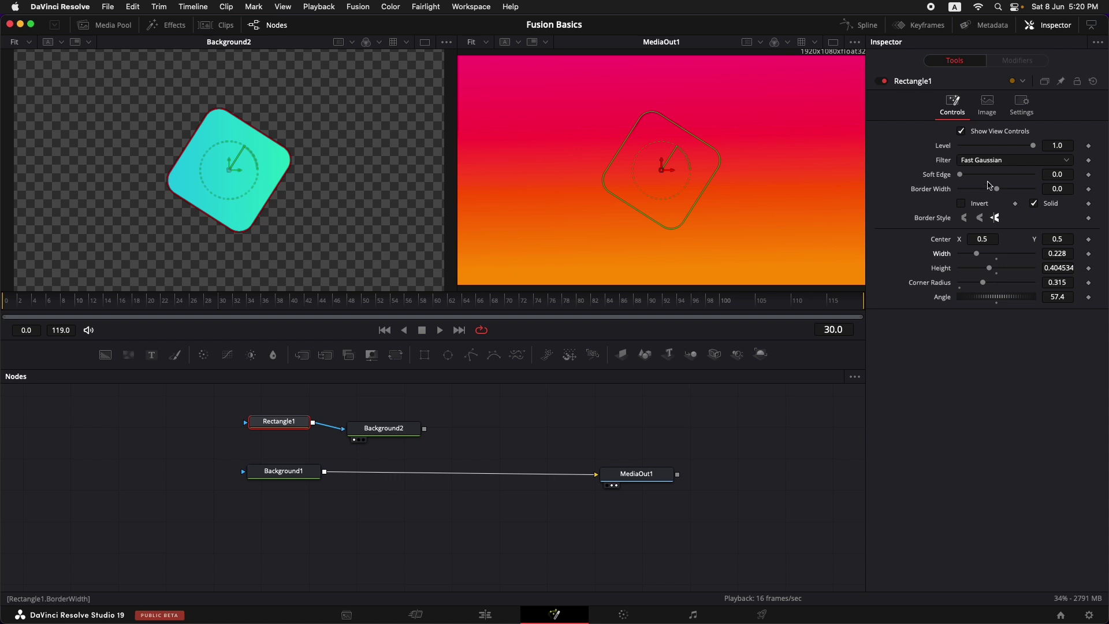
Try the Rectangle1 mask as an outline with Solid off and a border width of 0.025, and restore the solid shape
{"action": "left_click", "coordinate": [1035, 205]}
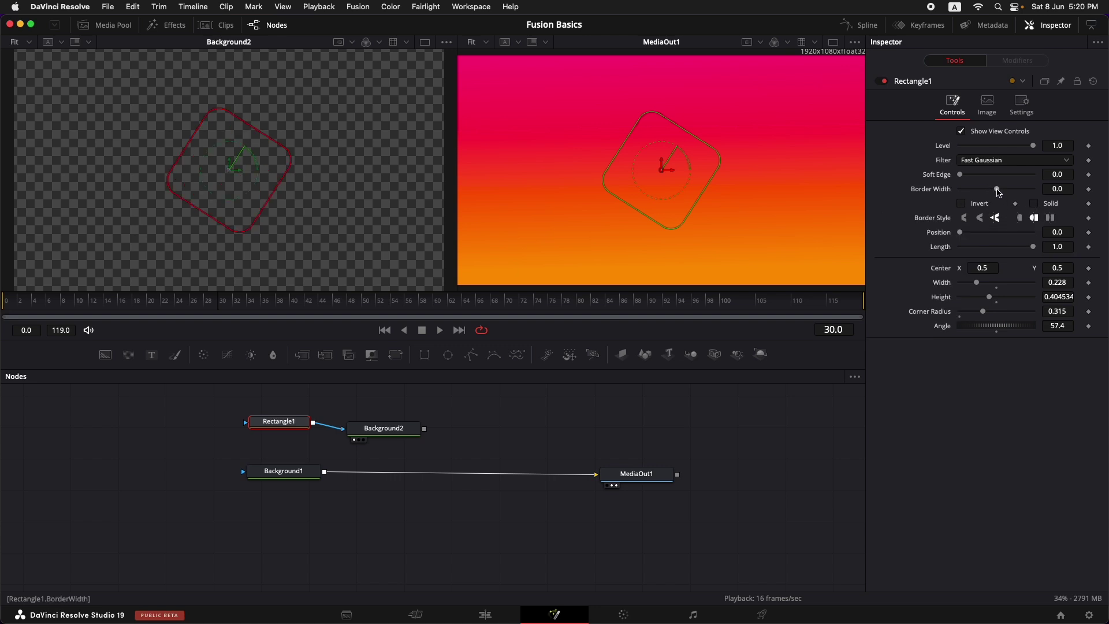
{"action": "left_click_drag", "start_coordinate": [998, 192], "coordinate": [1002, 191]}
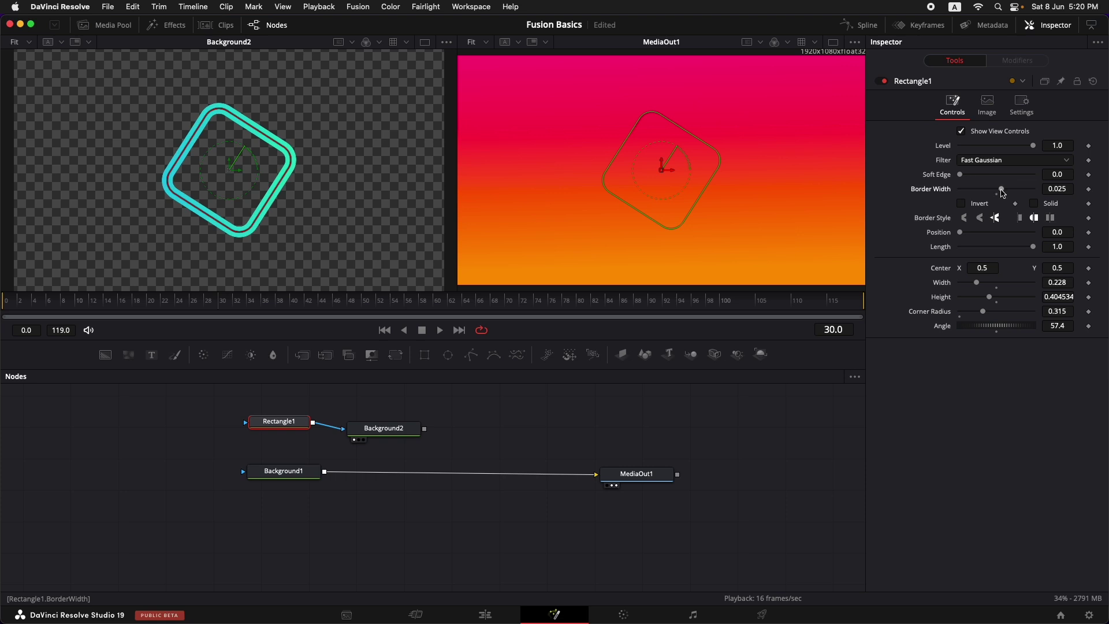
{"action": "mouse_move", "coordinate": [1033, 248]}
{"action": "left_mouse_down"}
{"action": "mouse_move", "coordinate": [958, 249]}
{"action": "mouse_move", "coordinate": [1038, 250]}
{"action": "left_mouse_up"}
{"action": "left_click", "coordinate": [997, 193]}
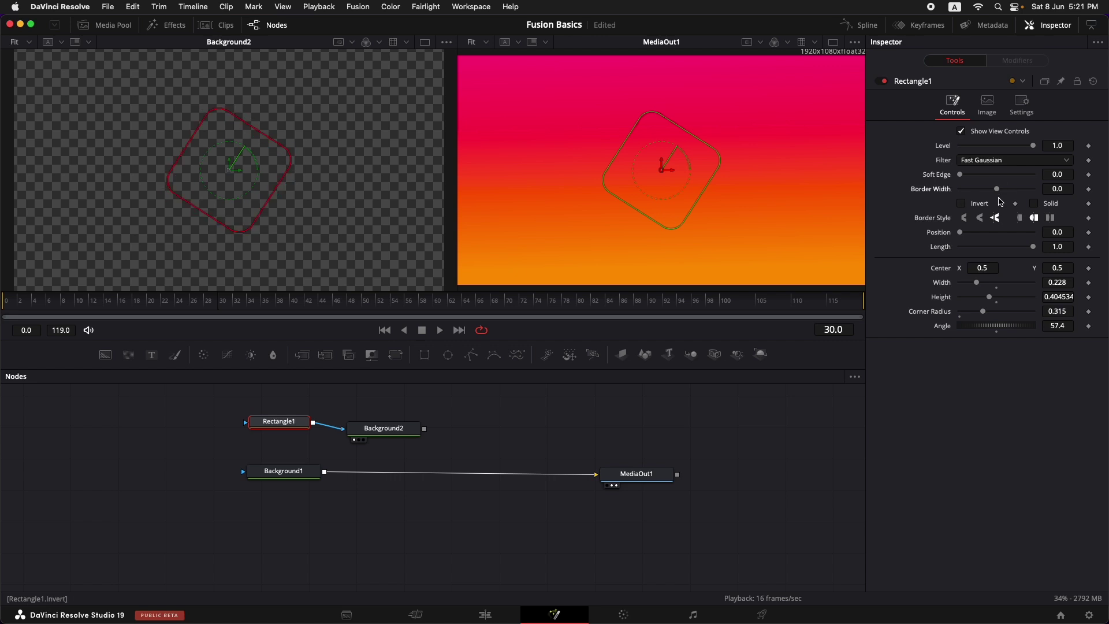
{"action": "left_click", "coordinate": [1035, 206]}
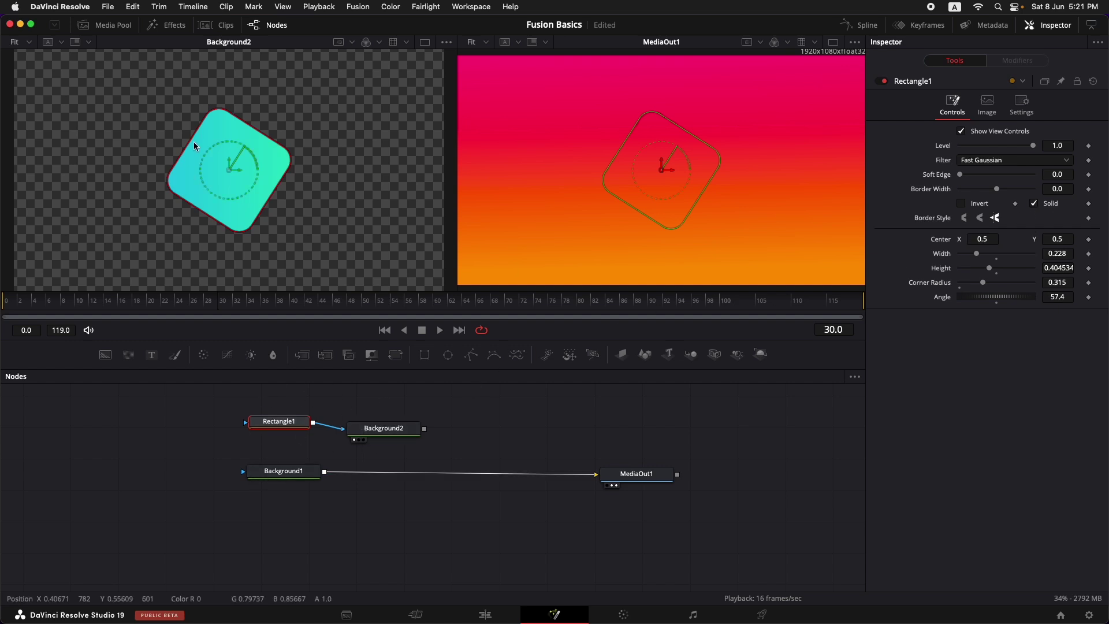
Place Rectangle1 above Background2 and add a Merge node that layers Background2 over Background1 and outputs to MediaOut1
{"action": "left_click_drag", "start_coordinate": [296, 423], "coordinate": [401, 398]}
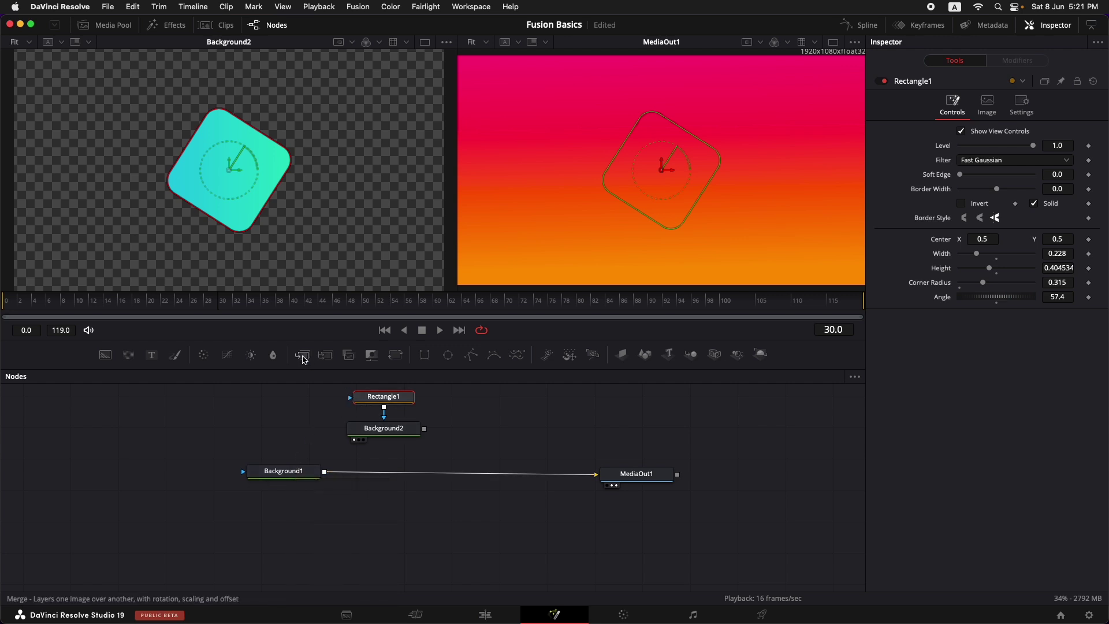
{"action": "left_click_drag", "start_coordinate": [304, 359], "coordinate": [423, 515]}
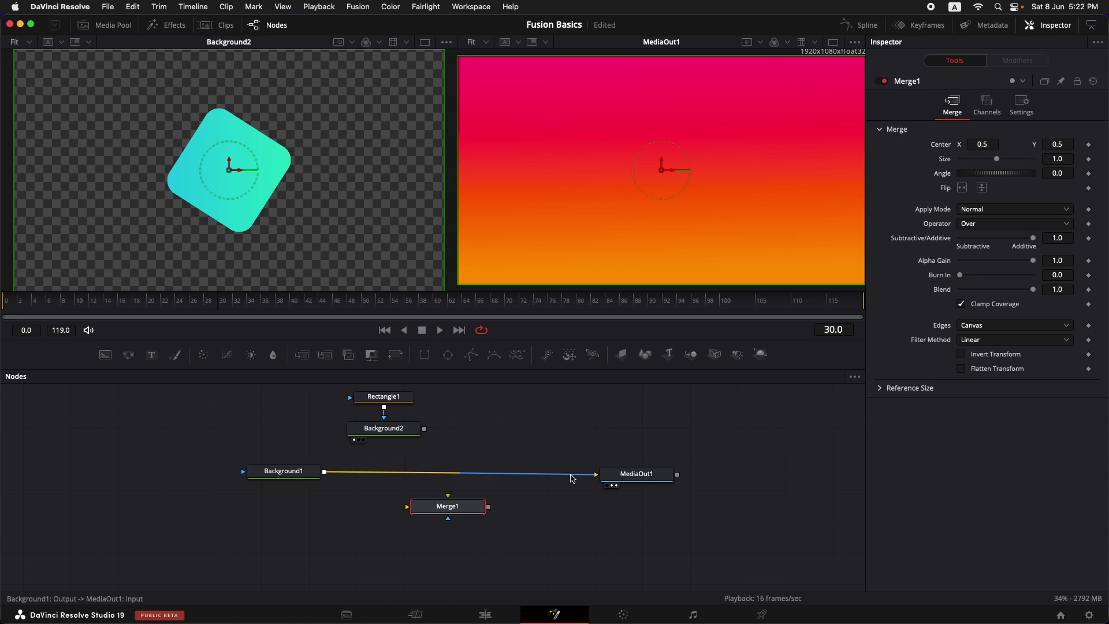
{"action": "left_click_drag", "start_coordinate": [572, 478], "coordinate": [413, 490]}
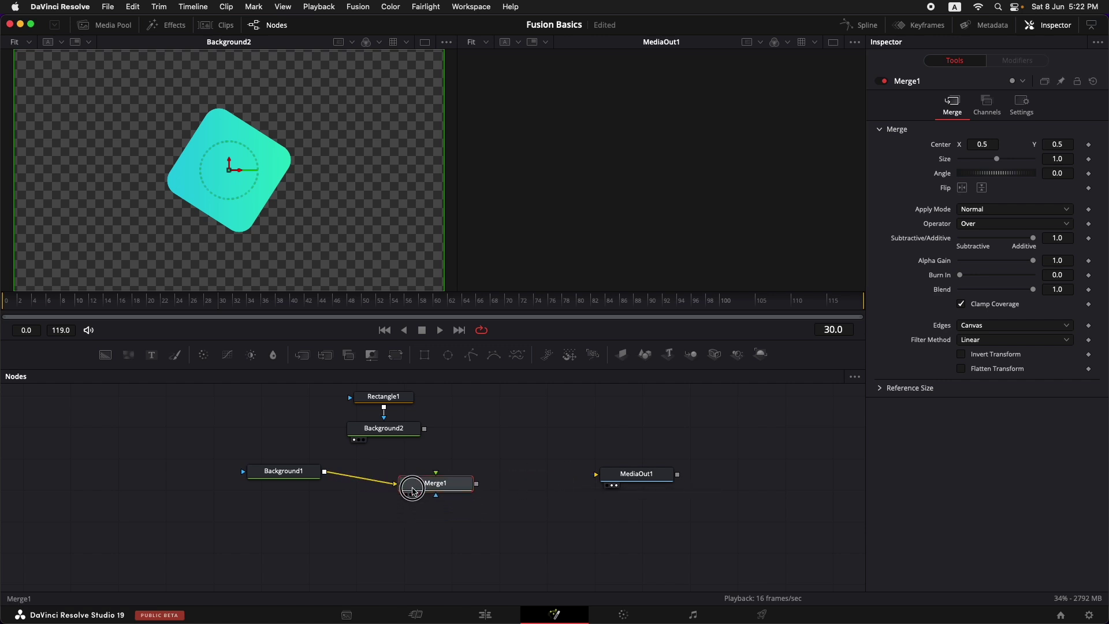
{"action": "left_click_drag", "start_coordinate": [424, 429], "coordinate": [438, 483]}
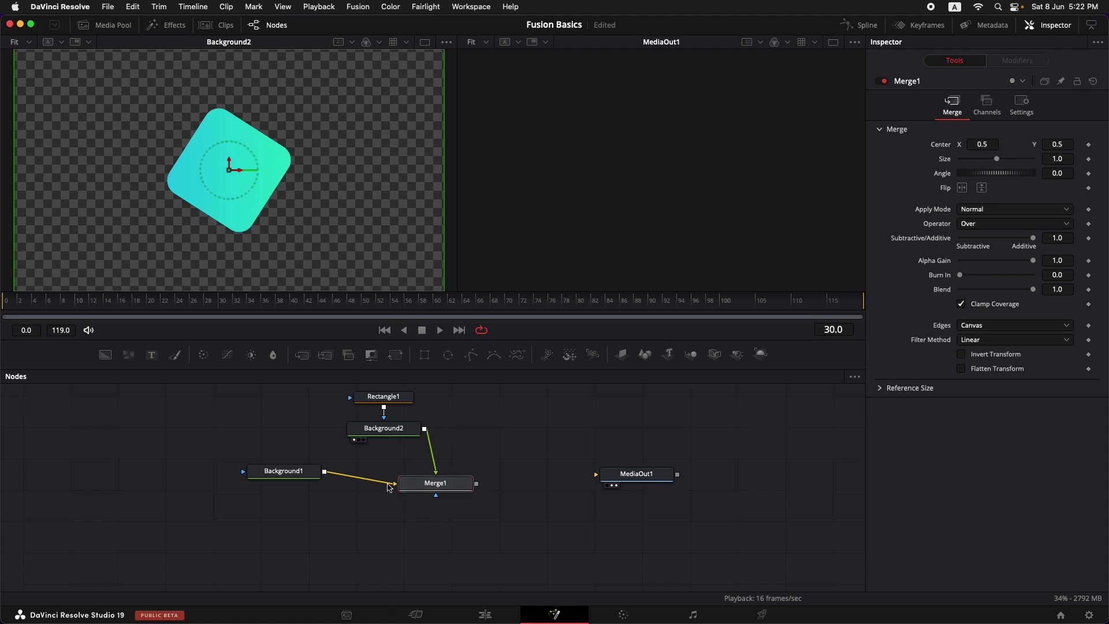
{"action": "left_click", "coordinate": [477, 485]}
{"action": "left_click_drag", "start_coordinate": [478, 487], "coordinate": [605, 477]}
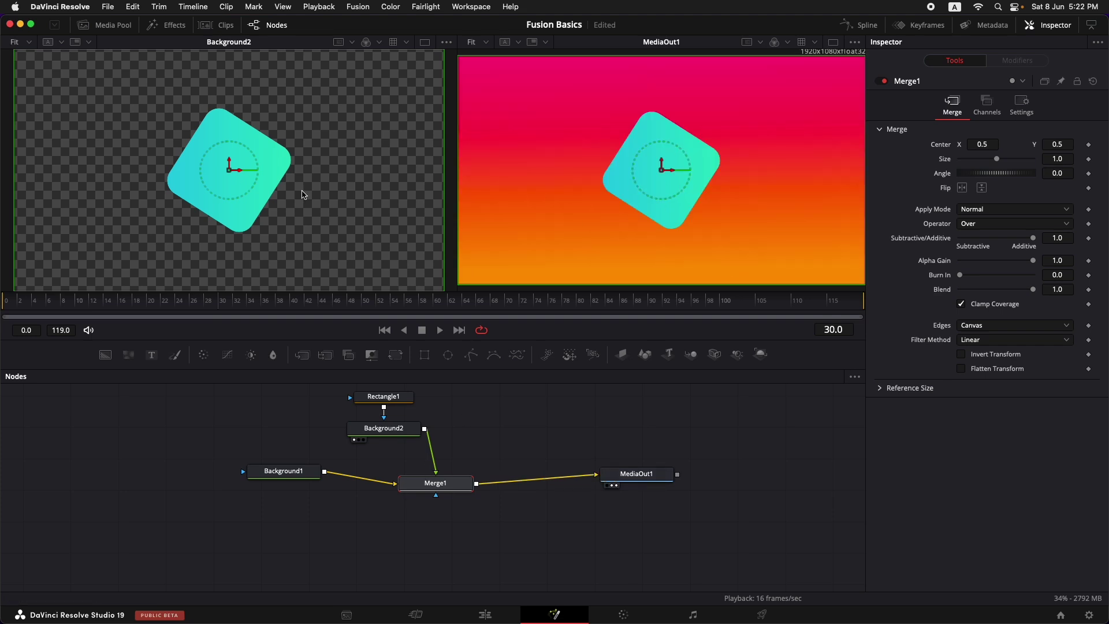
Line up Background1, Merge1 and MediaOut1 in a row and add a Text+ node above the link between Merge1 and MediaOut1
{"action": "left_click_drag", "start_coordinate": [301, 471], "coordinate": [295, 485]}
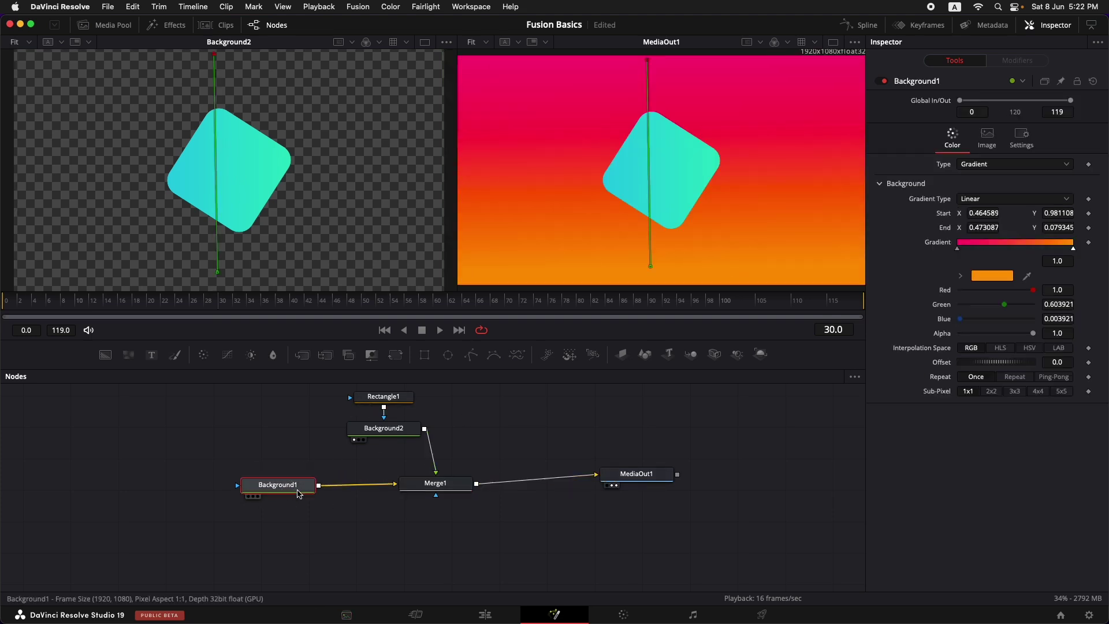
{"action": "left_click_drag", "start_coordinate": [636, 474], "coordinate": [651, 484]}
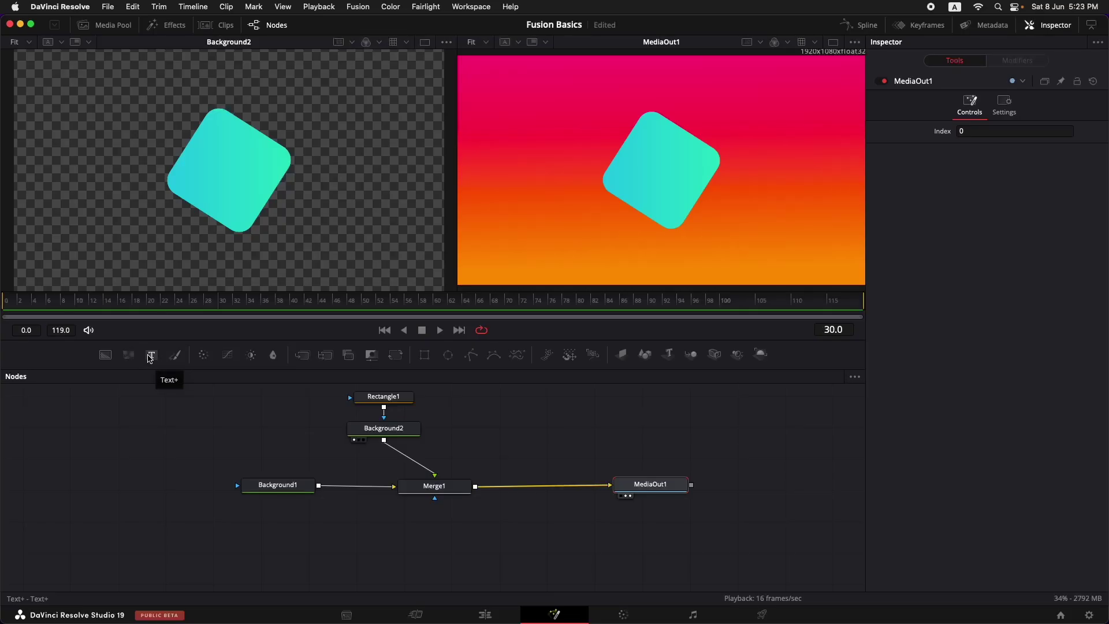
{"action": "left_click", "coordinate": [153, 357]}
{"action": "left_click_drag", "start_coordinate": [153, 357], "coordinate": [523, 443]}
{"action": "left_click_drag", "start_coordinate": [446, 495], "coordinate": [413, 495]}
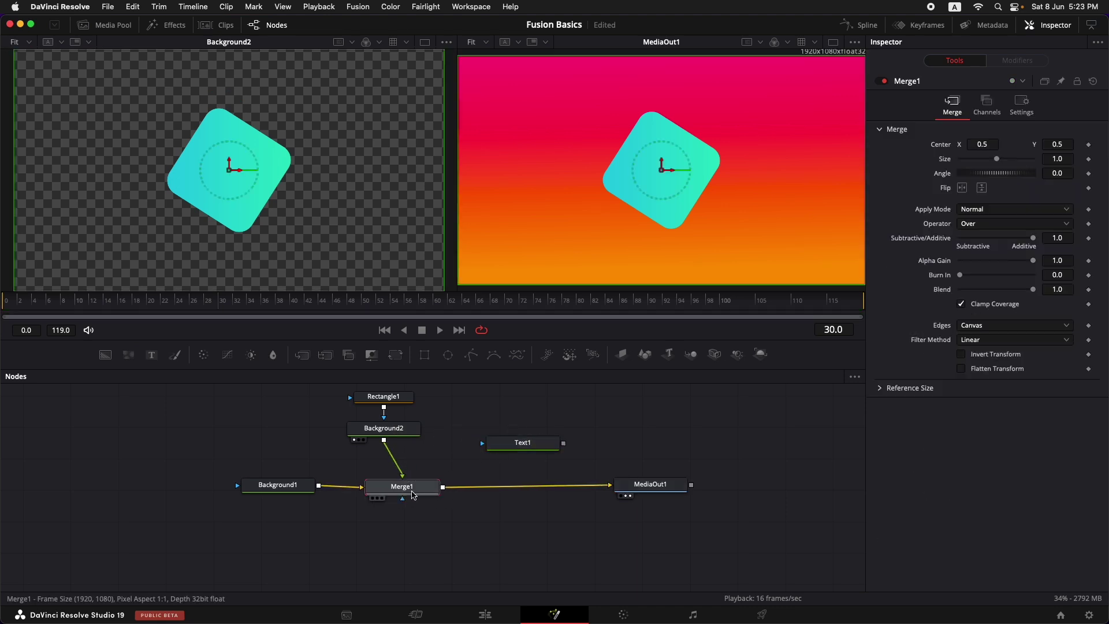
{"action": "left_click", "coordinate": [534, 452]}
{"action": "left_click", "coordinate": [629, 487]}
{"action": "left_click_drag", "start_coordinate": [523, 448], "coordinate": [523, 444]}
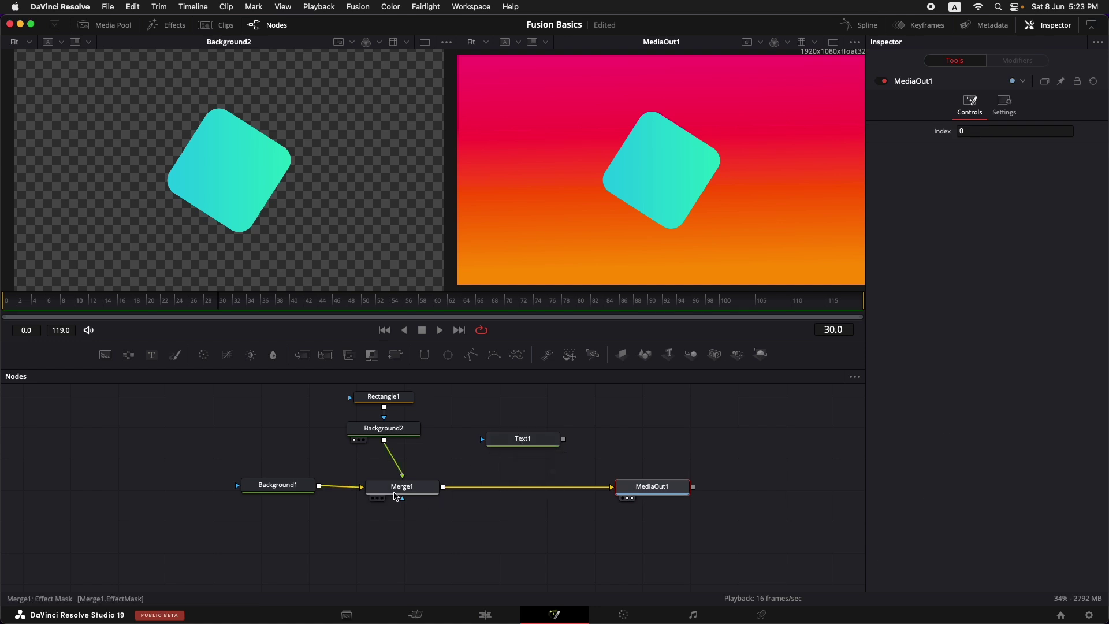
{"action": "left_click_drag", "start_coordinate": [520, 445], "coordinate": [525, 490]}
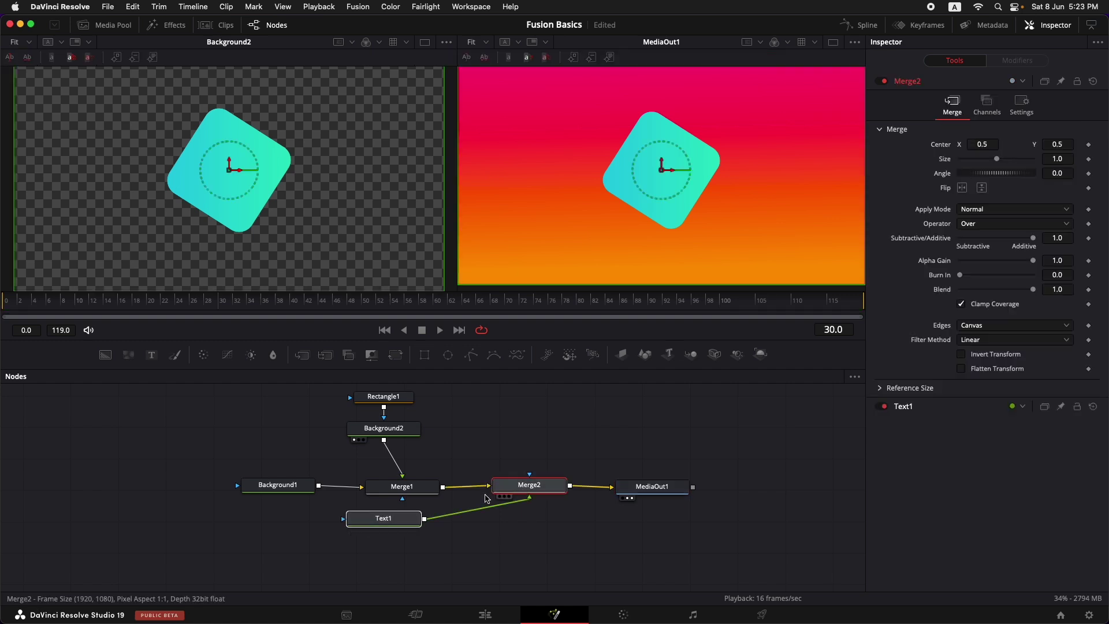
{"action": "left_click_drag", "start_coordinate": [378, 524], "coordinate": [557, 421]}
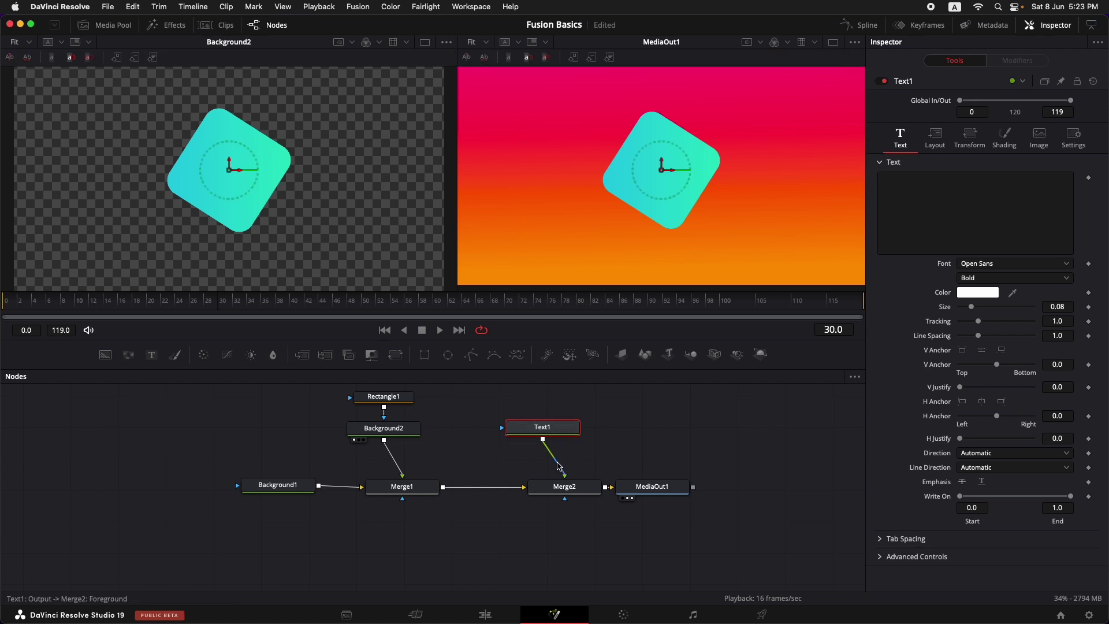
{"action": "key", "text": "super+z"}
{"action": "key", "text": "super+z"}
{"action": "key", "text": "super+z"}
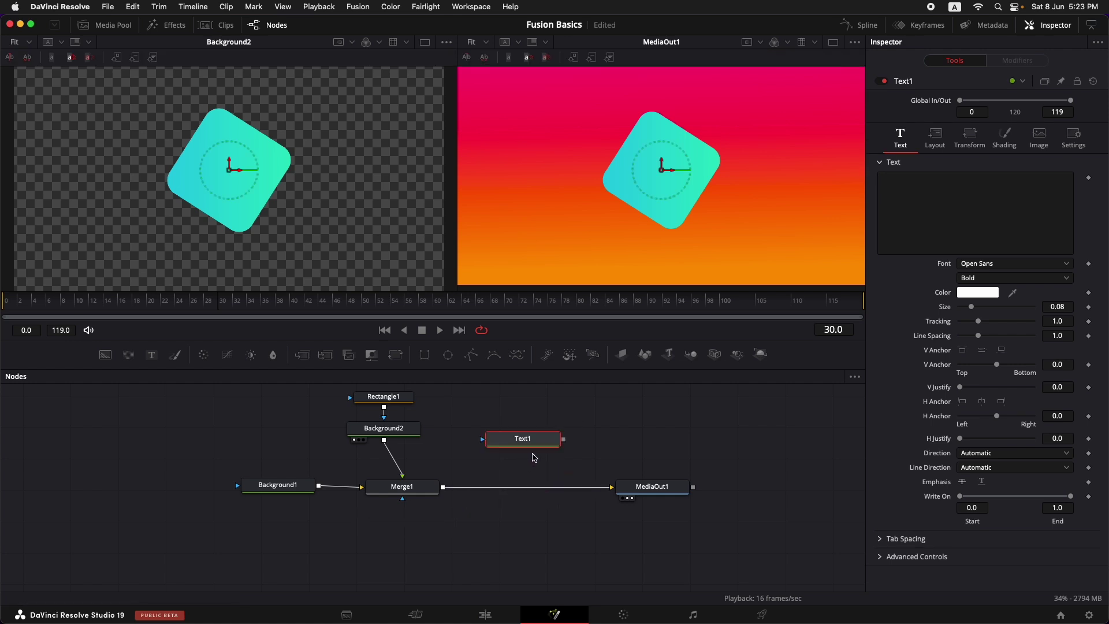
Merge Text1 over the output of Merge1 and give it the text "Fusion" at a size of 0.1811
{"action": "left_click_drag", "start_coordinate": [564, 440], "coordinate": [444, 490]}
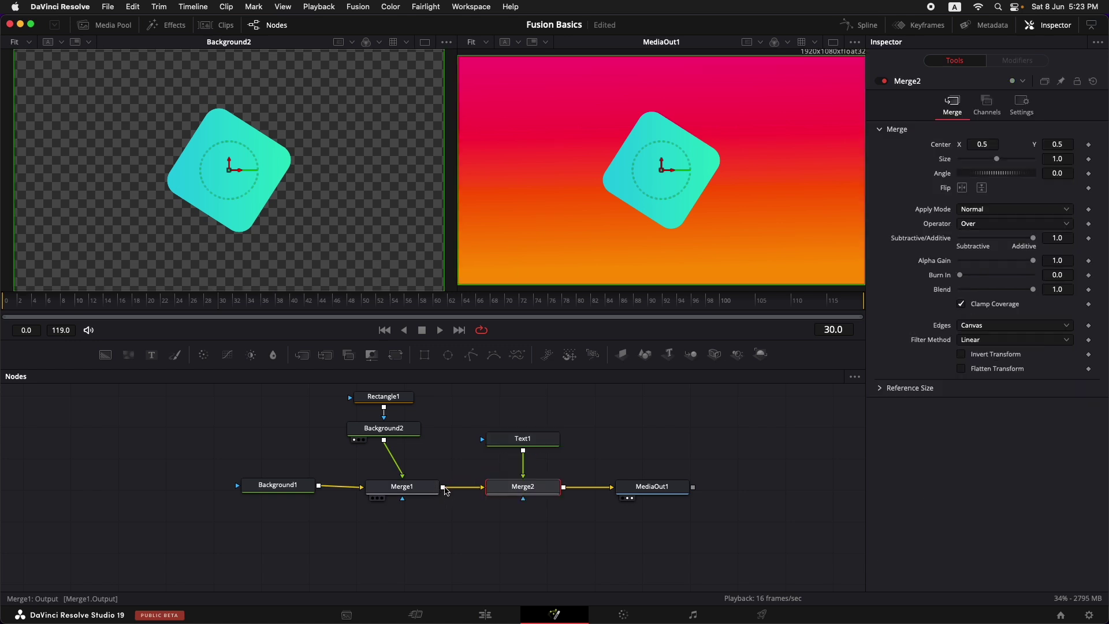
{"action": "left_click_drag", "start_coordinate": [522, 442], "coordinate": [523, 431]}
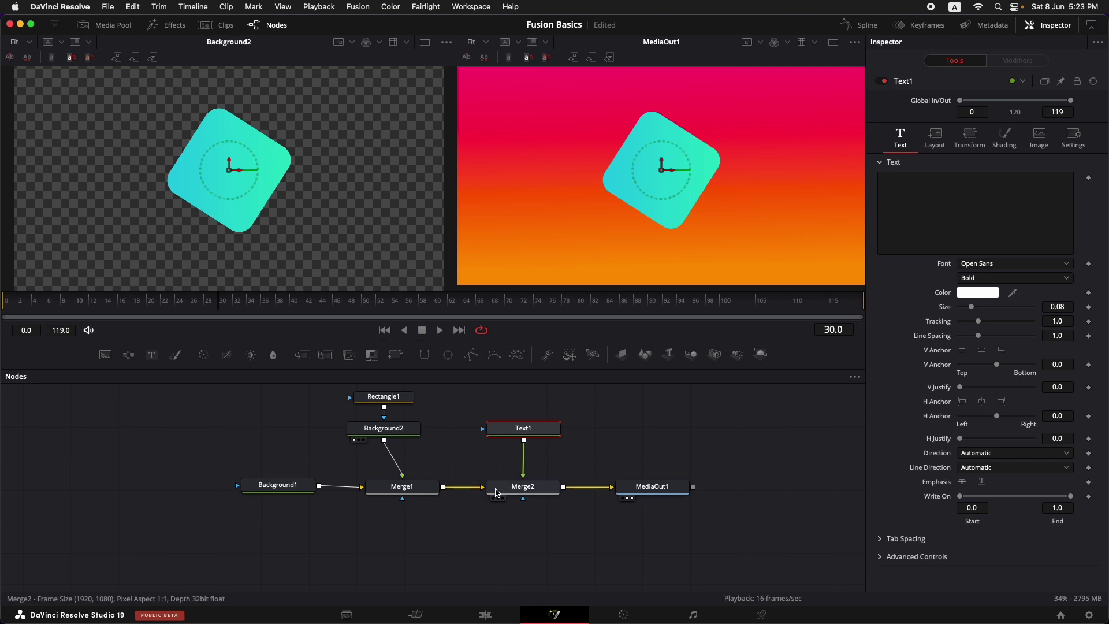
{"action": "left_click", "coordinate": [964, 191]}
{"action": "type", "text": "Fusion"}
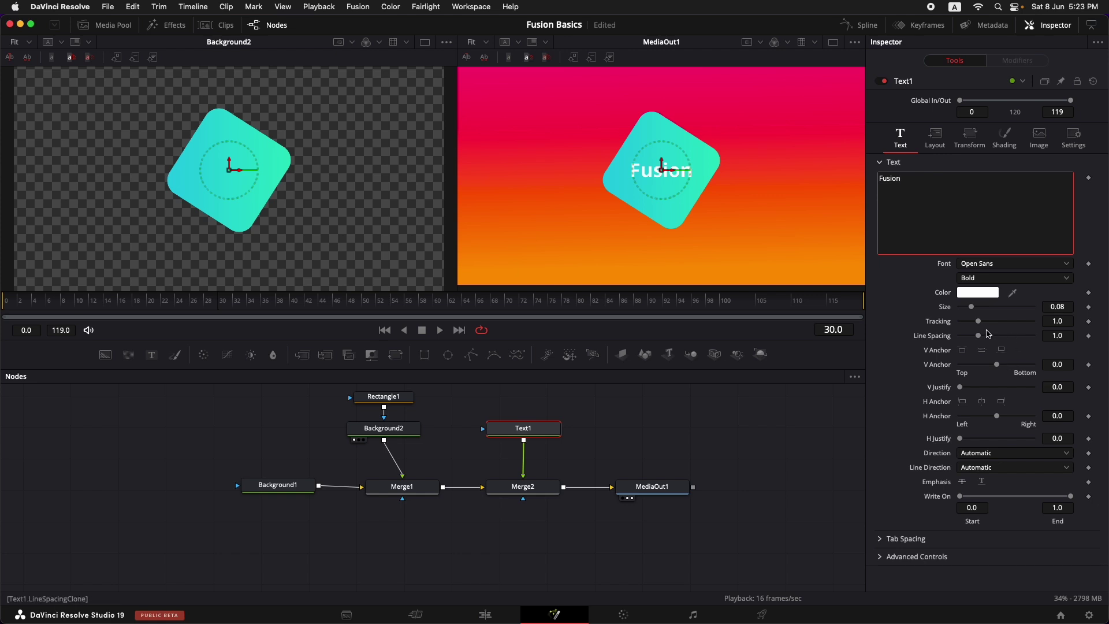
{"action": "left_click_drag", "start_coordinate": [972, 307], "coordinate": [989, 311]}
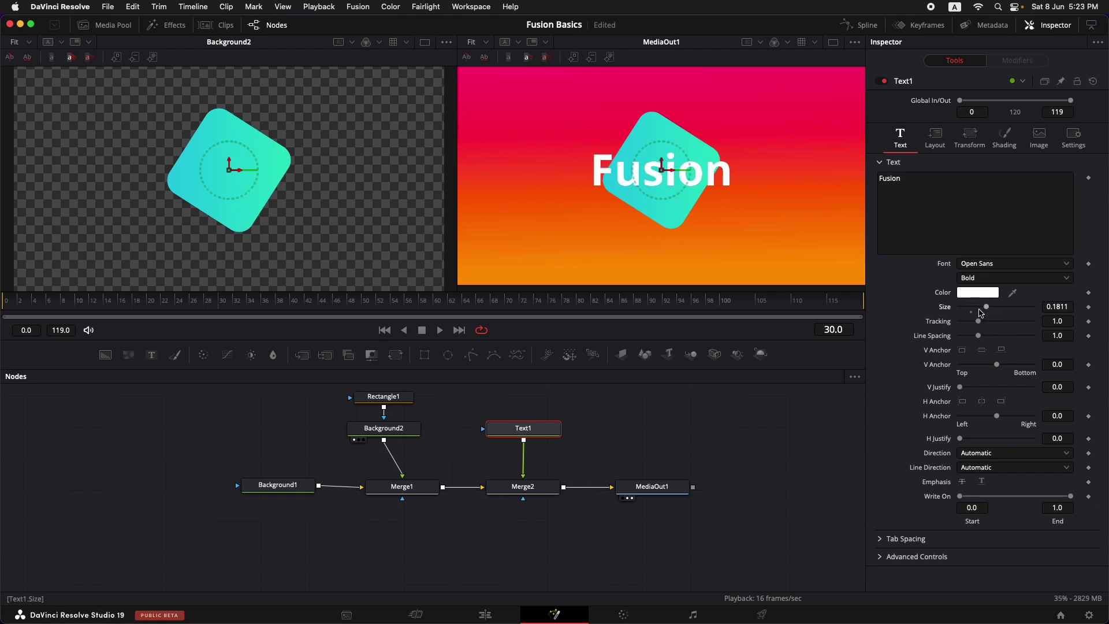
Set the Rectangle1 mask's angle to 41.7 and move the Text1 node higher above Merge2
{"action": "left_click", "coordinate": [388, 401]}
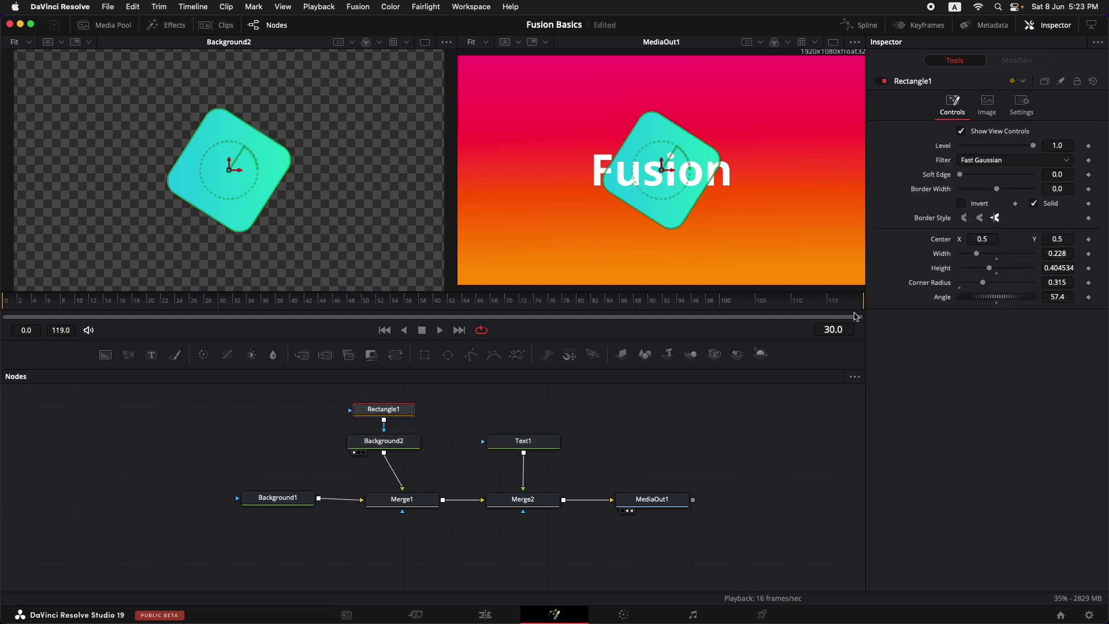
{"action": "left_click_drag", "start_coordinate": [984, 298], "coordinate": [986, 299]}
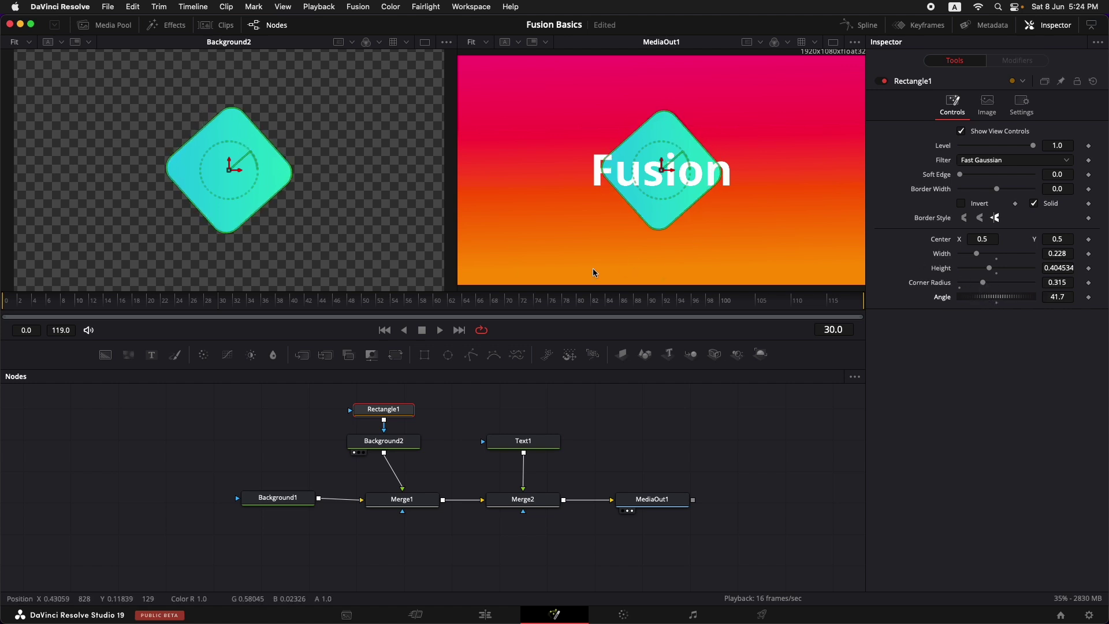
{"action": "left_click_drag", "start_coordinate": [530, 441], "coordinate": [529, 420]}
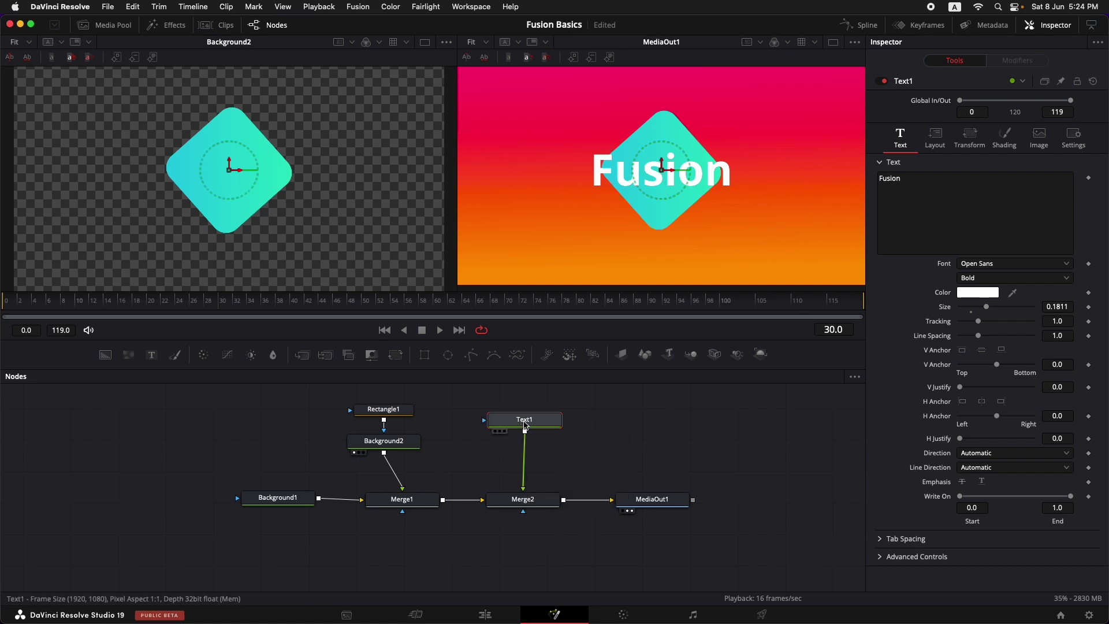
Search the tool list for "trans" and browse the tools in the effects library without adding any
{"action": "key", "text": "shift+space"}
{"action": "type", "text": "trans"}
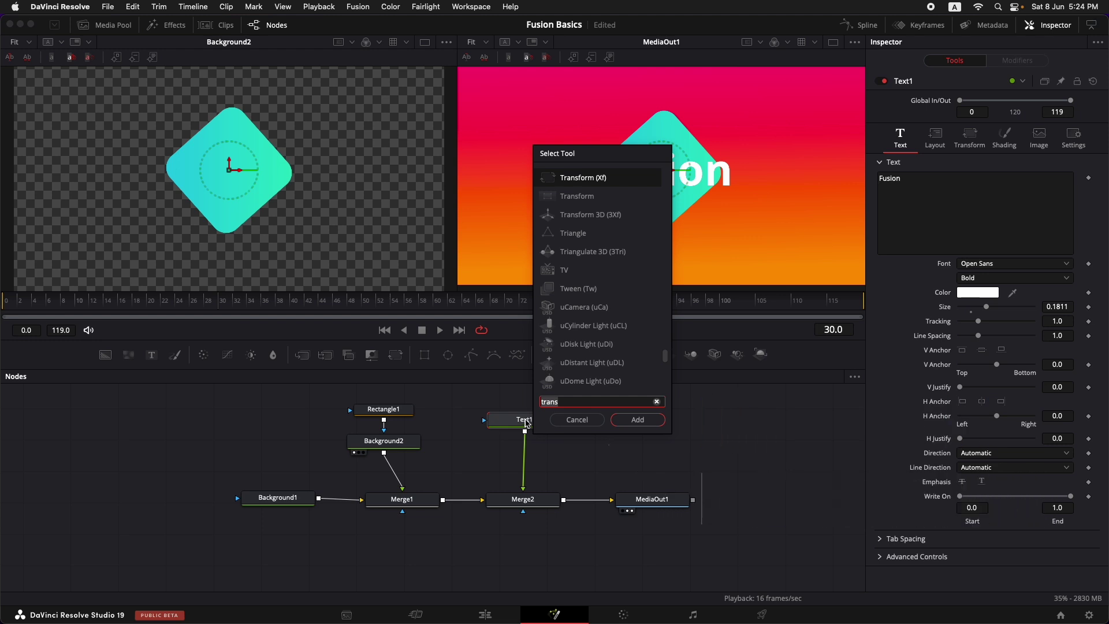
{"action": "left_click", "coordinate": [577, 420]}
{"action": "left_click", "coordinate": [174, 26]}
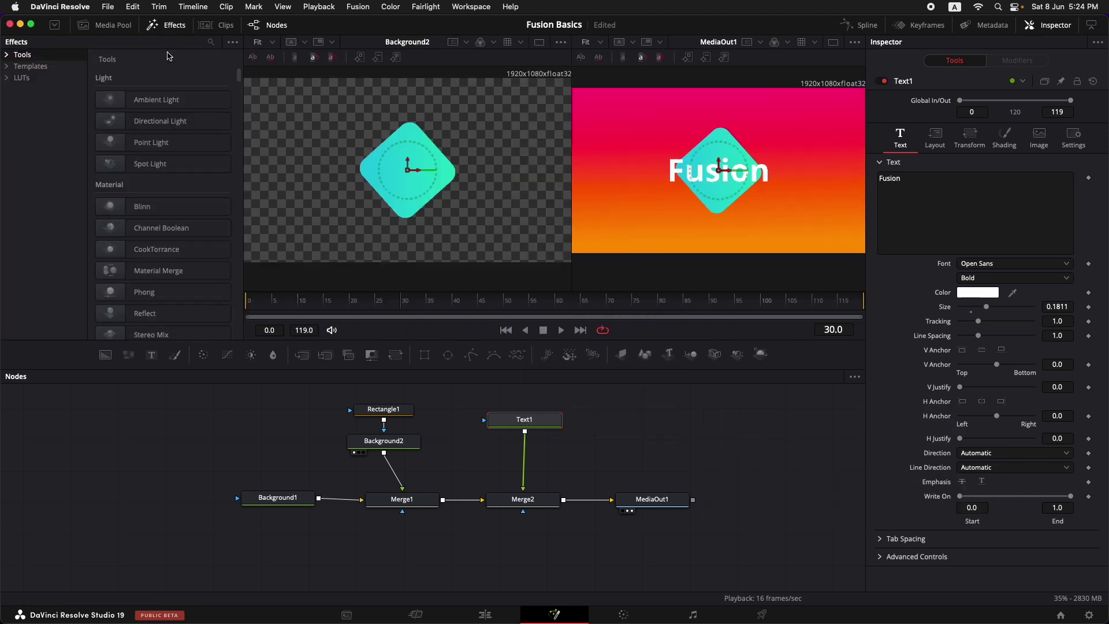
{"action": "scroll", "coordinate": [197, 200], "scroll_direction": "down", "scroll_amount": 5}
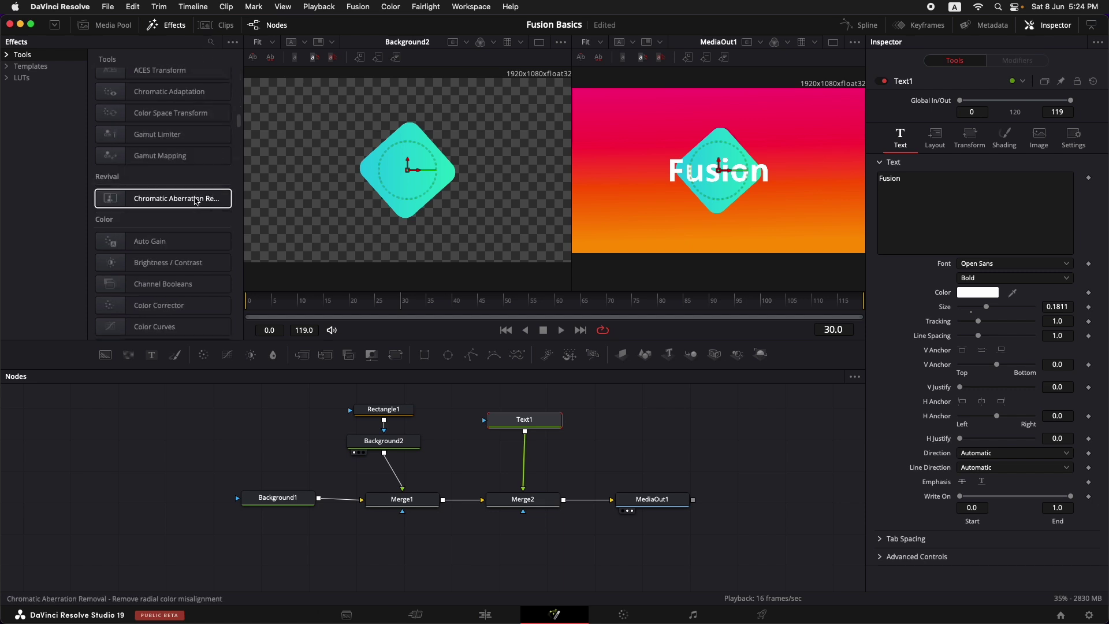
{"action": "scroll", "coordinate": [196, 201], "scroll_direction": "up", "scroll_amount": 5}
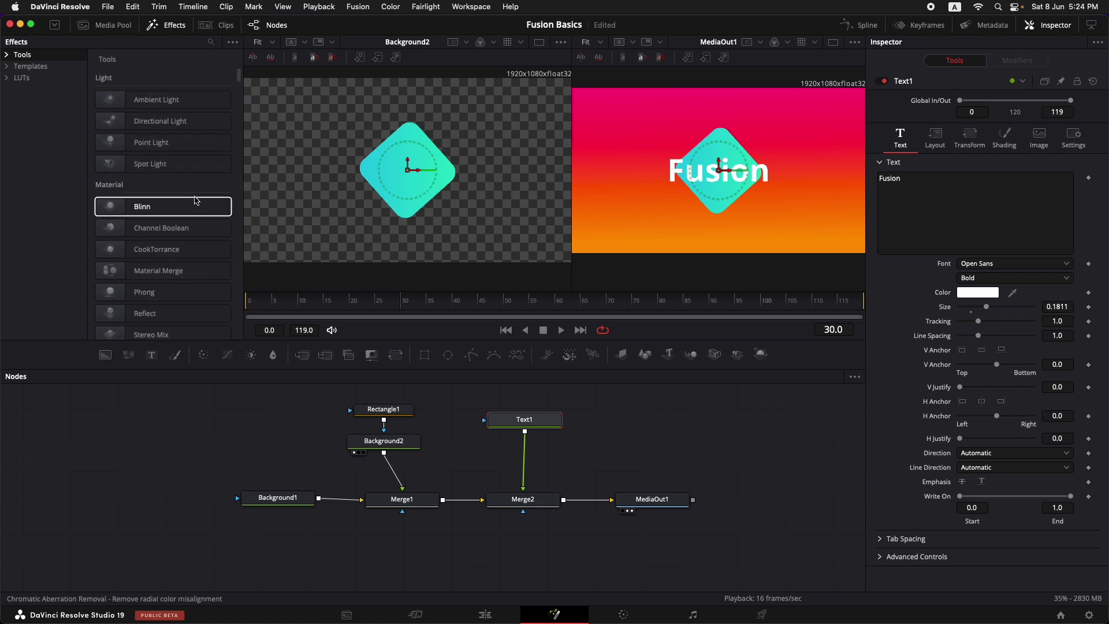
{"action": "left_click", "coordinate": [163, 26]}
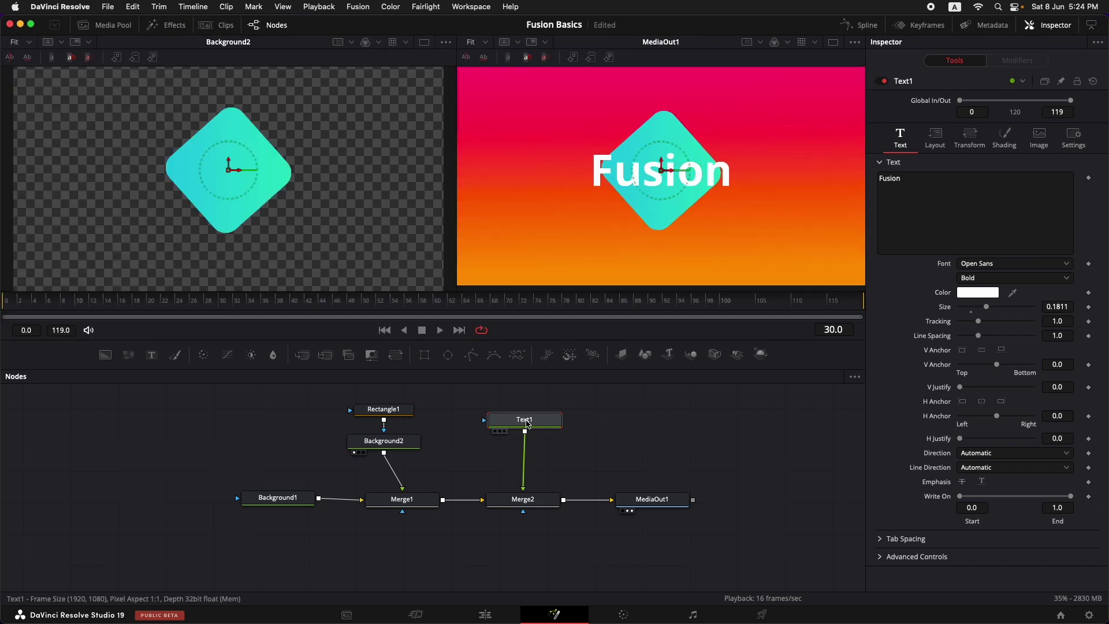
Add a Drop Shadow node between Text1 and Merge2 and space the Text1 and DropShadow1 nodes apart
{"action": "key", "text": "shift+space"}
{"action": "type", "text": "trans"}
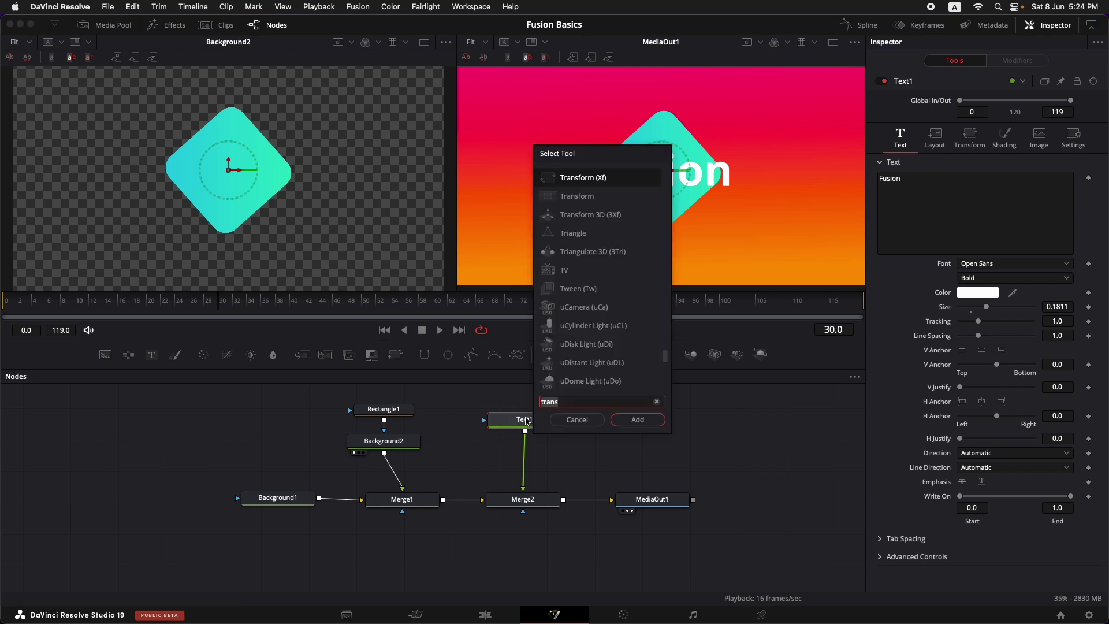
{"action": "key", "text": "BackSpace"}
{"action": "key", "text": "BackSpace"}
{"action": "key", "text": "BackSpace"}
{"action": "key", "text": "BackSpace"}
{"action": "key", "text": "BackSpace"}
{"action": "type", "text": "drop"}
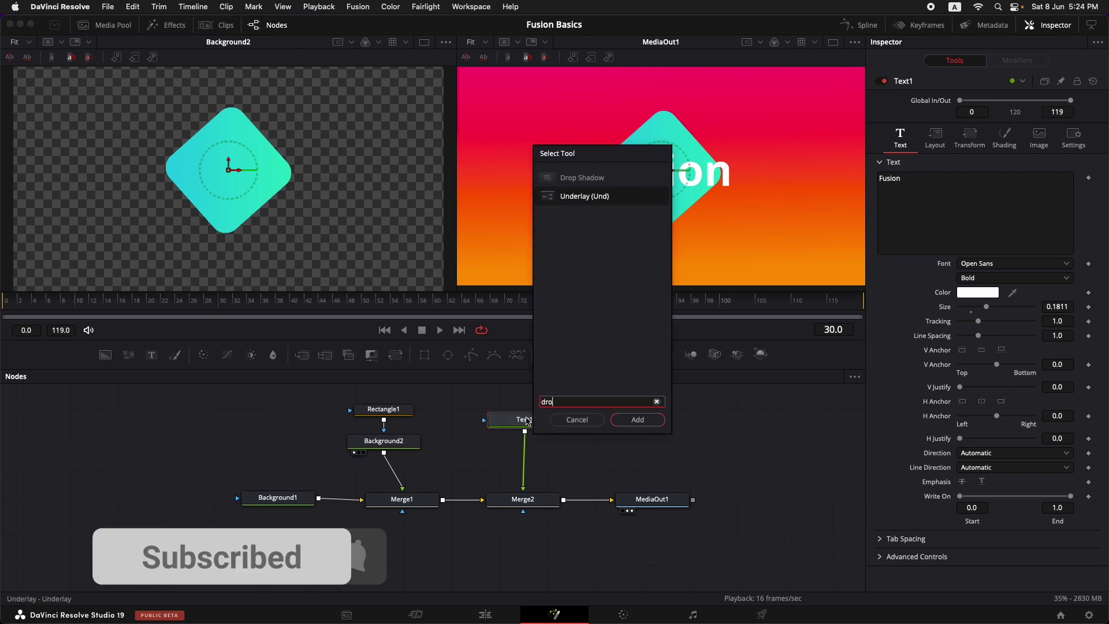
{"action": "left_click", "coordinate": [583, 178]}
{"action": "left_click", "coordinate": [637, 420]}
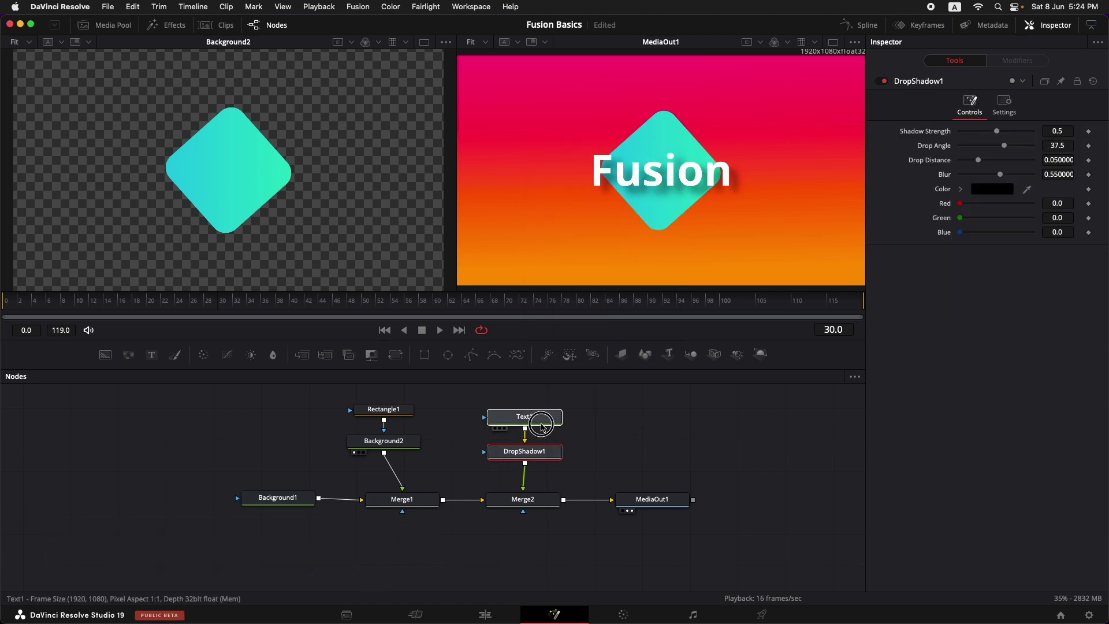
{"action": "left_click", "coordinate": [525, 409]}
{"action": "mouse_move", "coordinate": [539, 452]}
{"action": "left_mouse_down"}
{"action": "mouse_move", "coordinate": [527, 456]}
{"action": "mouse_move", "coordinate": [538, 455]}
{"action": "left_mouse_up"}
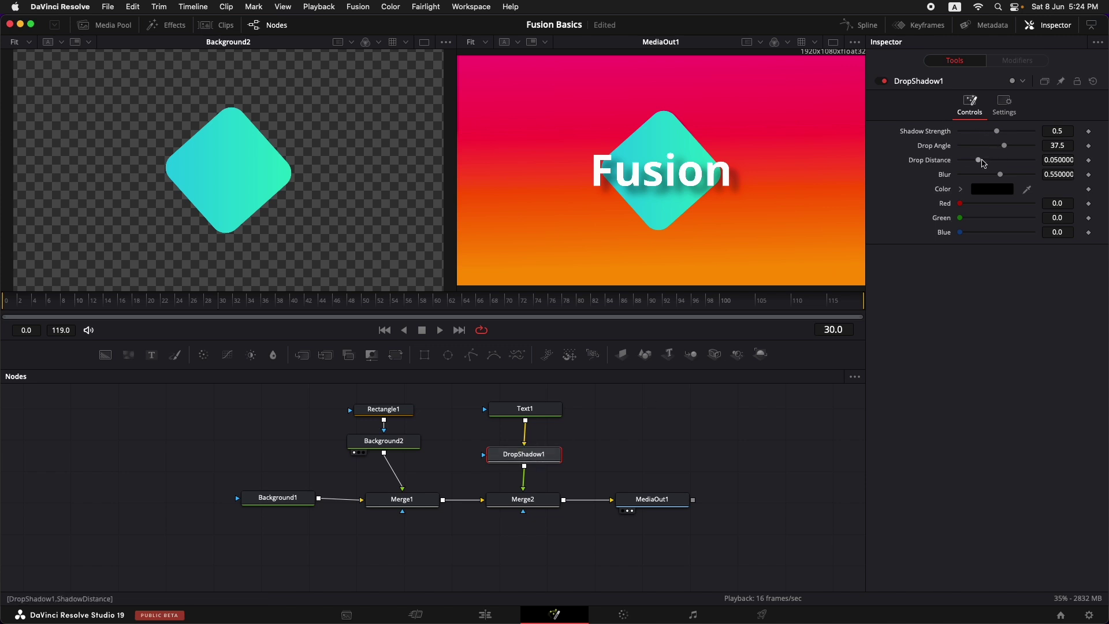
Set the DropShadow1 node's drop distance to 0.0283, blur to 0.52 and shadow strength to 0.378
{"action": "left_click_drag", "start_coordinate": [981, 163], "coordinate": [998, 176]}
{"action": "left_click_drag", "start_coordinate": [996, 135], "coordinate": [987, 135]}
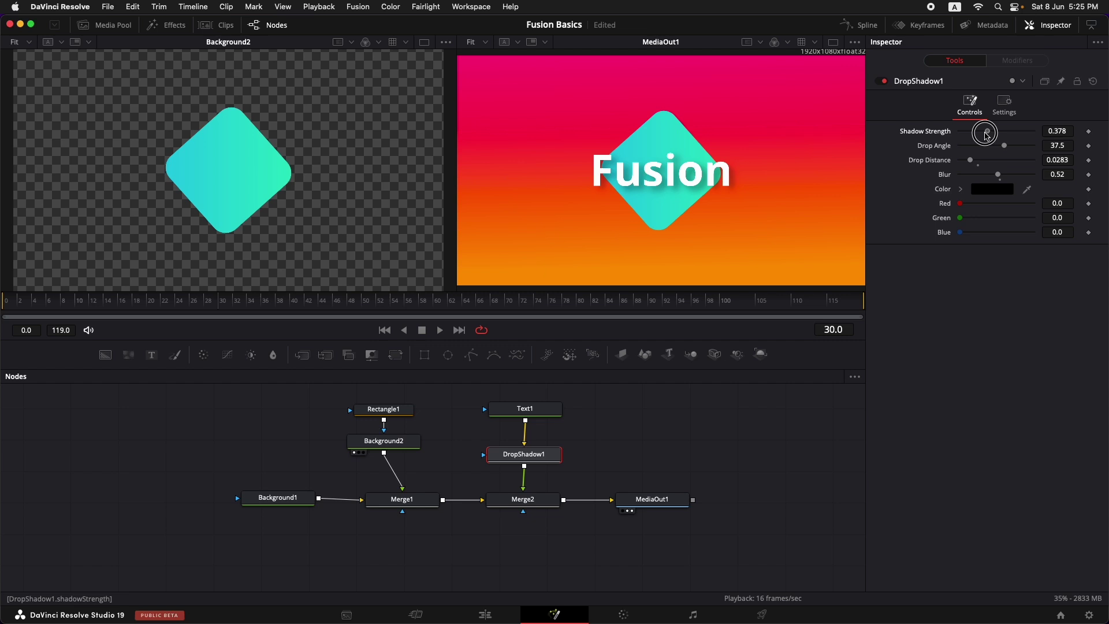
Disable and re-enable the DropShadow1 node several times to compare the text with and without its shadow
{"action": "left_click", "coordinate": [882, 82]}
{"action": "left_click", "coordinate": [883, 82]}
{"action": "left_click", "coordinate": [883, 81]}
{"action": "left_click", "coordinate": [883, 81]}
{"action": "left_click", "coordinate": [884, 81]}
{"action": "left_click", "coordinate": [884, 81]}
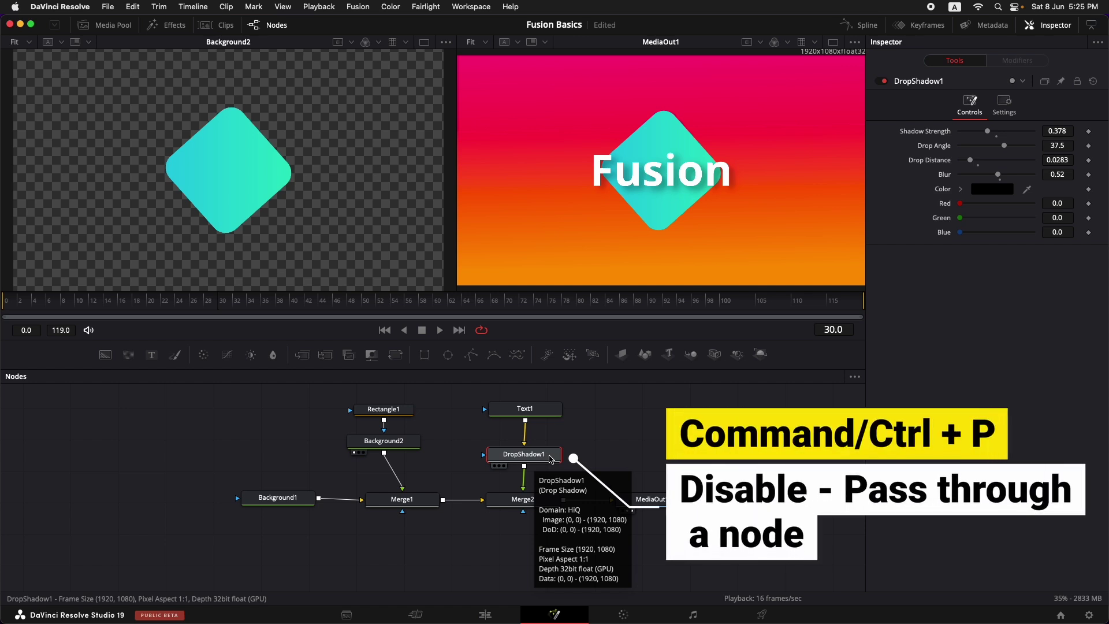
{"action": "key", "text": "super+p"}
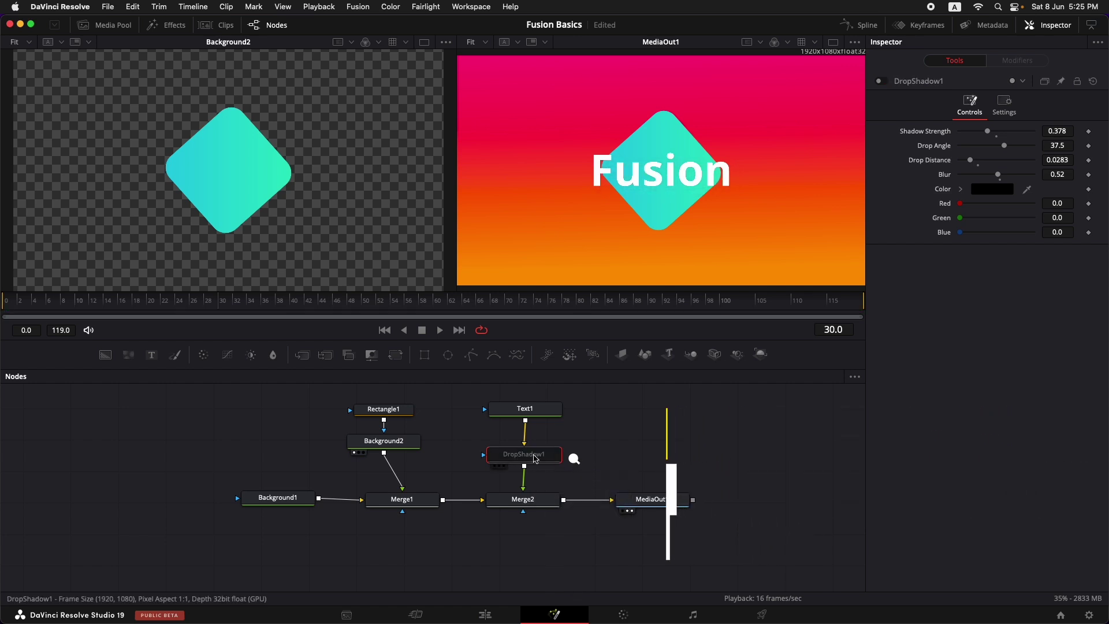
{"action": "key", "text": "super+p"}
{"action": "key", "text": "super+p"}
{"action": "key", "text": "super+p"}
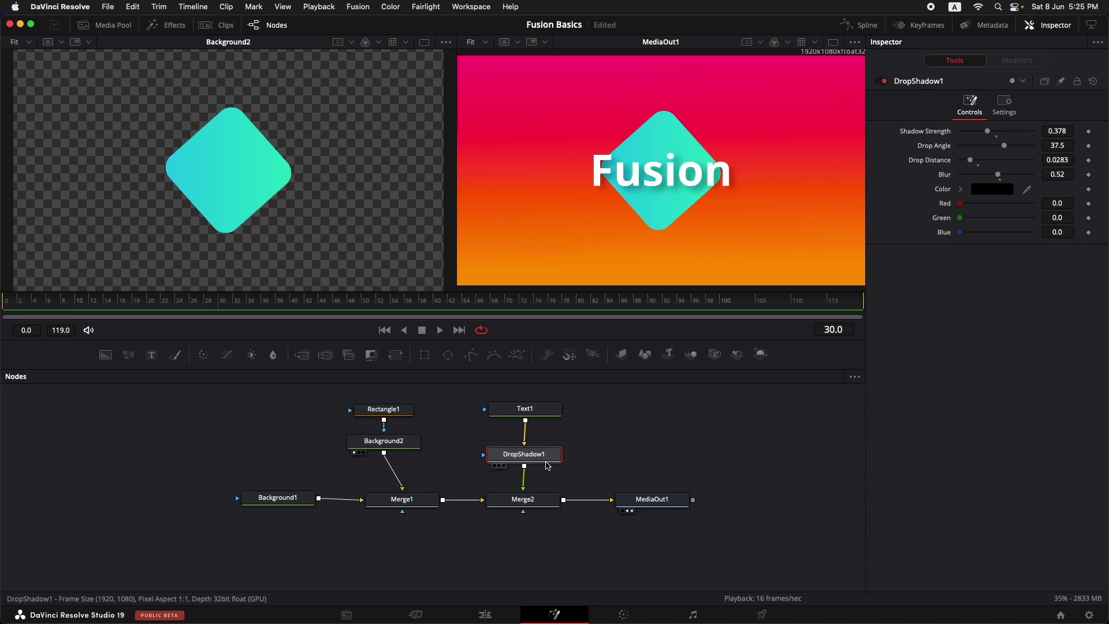
Move Text1 and DropShadow1 slightly higher and add a Transform (Xf) node between DropShadow1 and Merge2
{"action": "left_click_drag", "start_coordinate": [547, 465], "coordinate": [532, 441]}
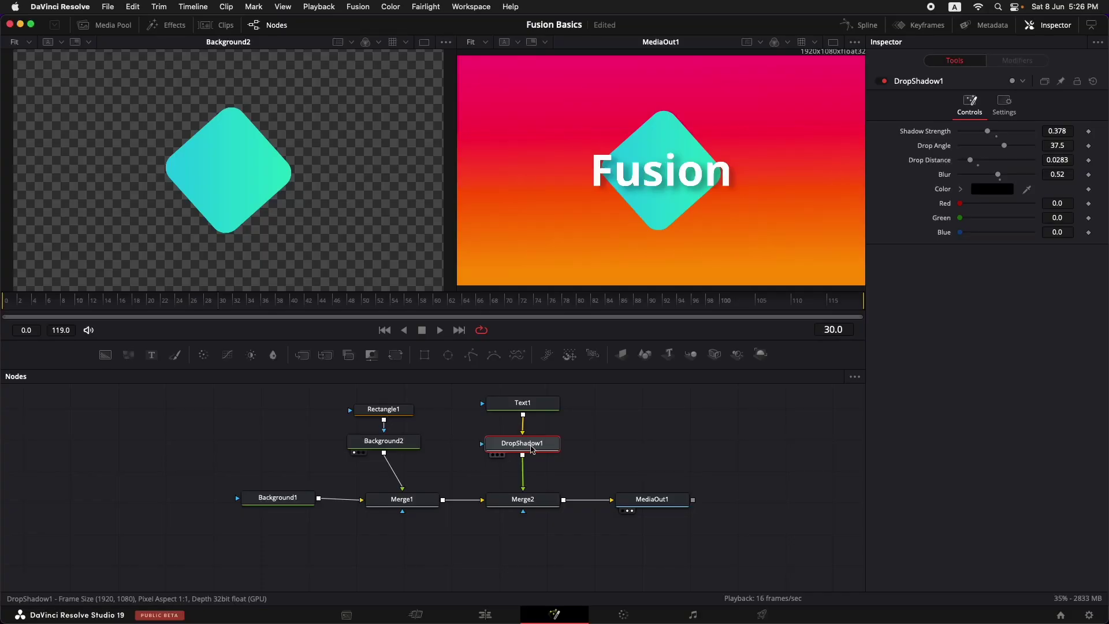
{"action": "left_click", "coordinate": [530, 444]}
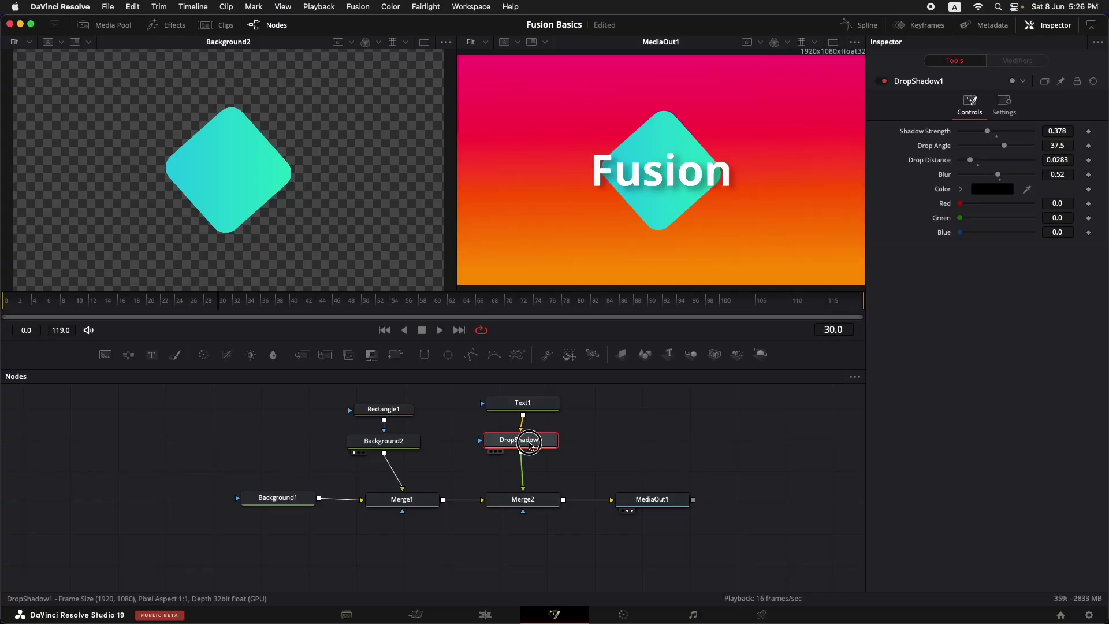
{"action": "key", "text": "shift+space"}
{"action": "type", "text": "trans"}
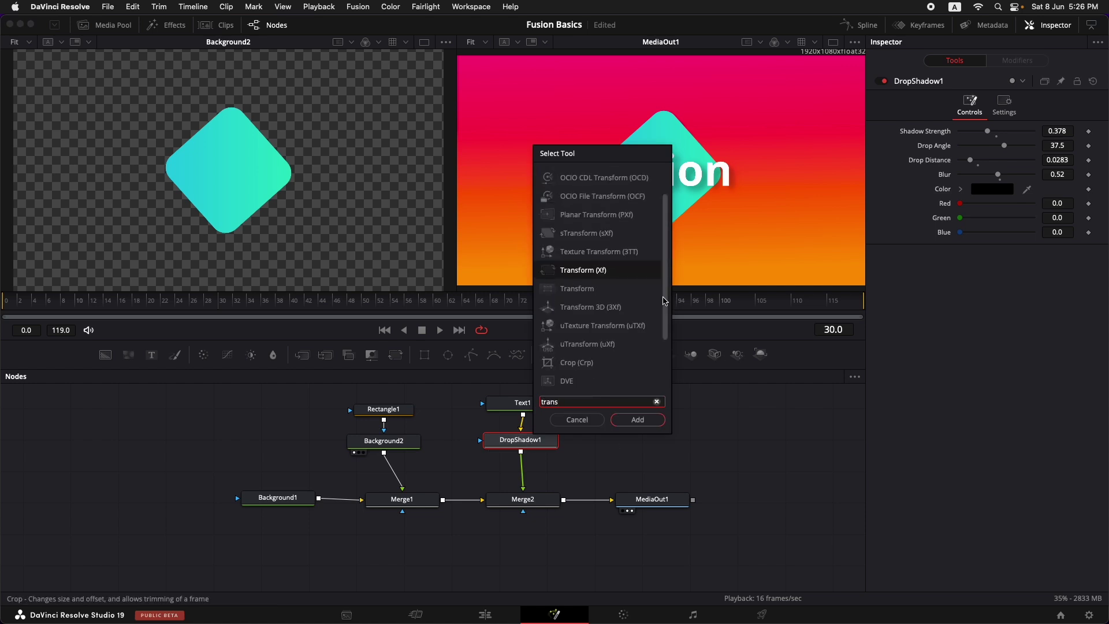
{"action": "left_click", "coordinate": [597, 272]}
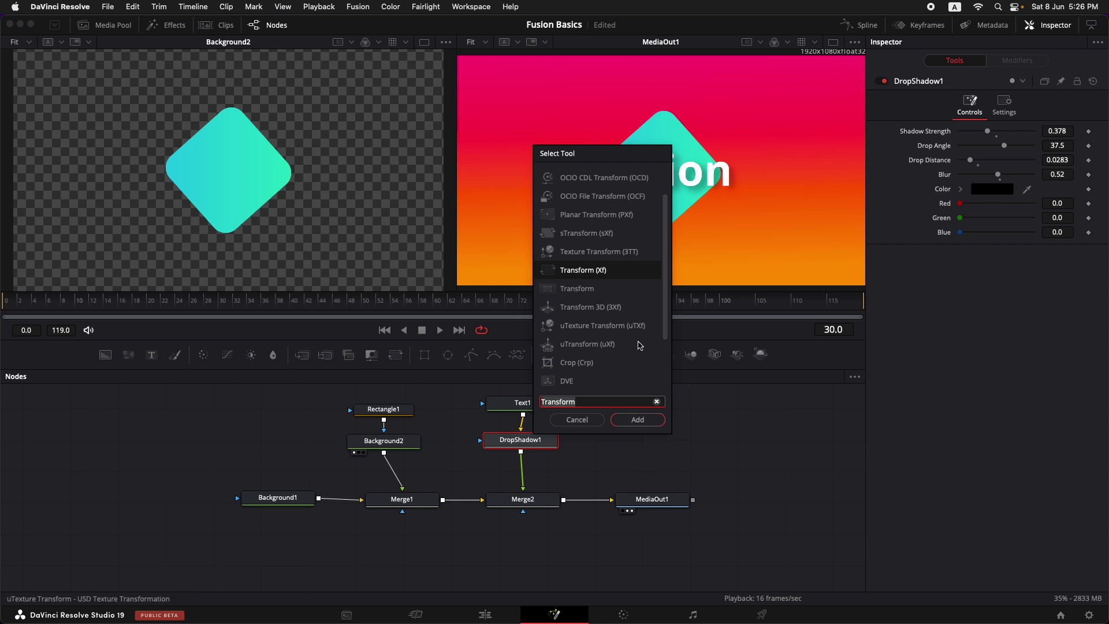
{"action": "left_click", "coordinate": [638, 420]}
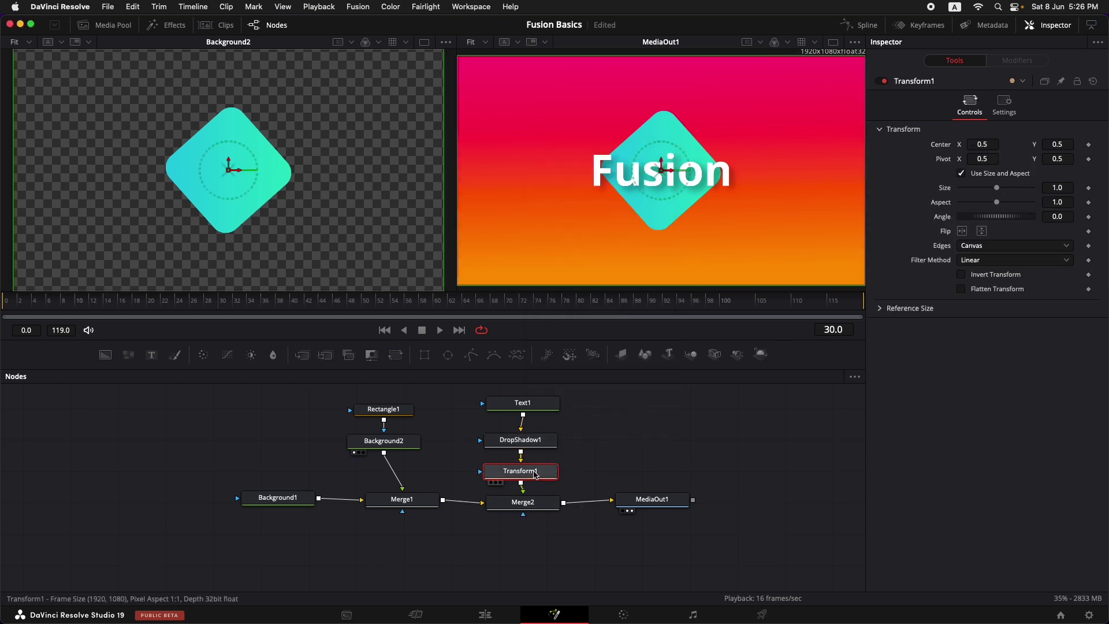
Keyframe Transform1's size from 0 at frame 0 to 1.0 at frame 50 and play back the animation
{"action": "left_click_drag", "start_coordinate": [233, 309], "coordinate": [344, 312]}
{"action": "key", "text": "space"}
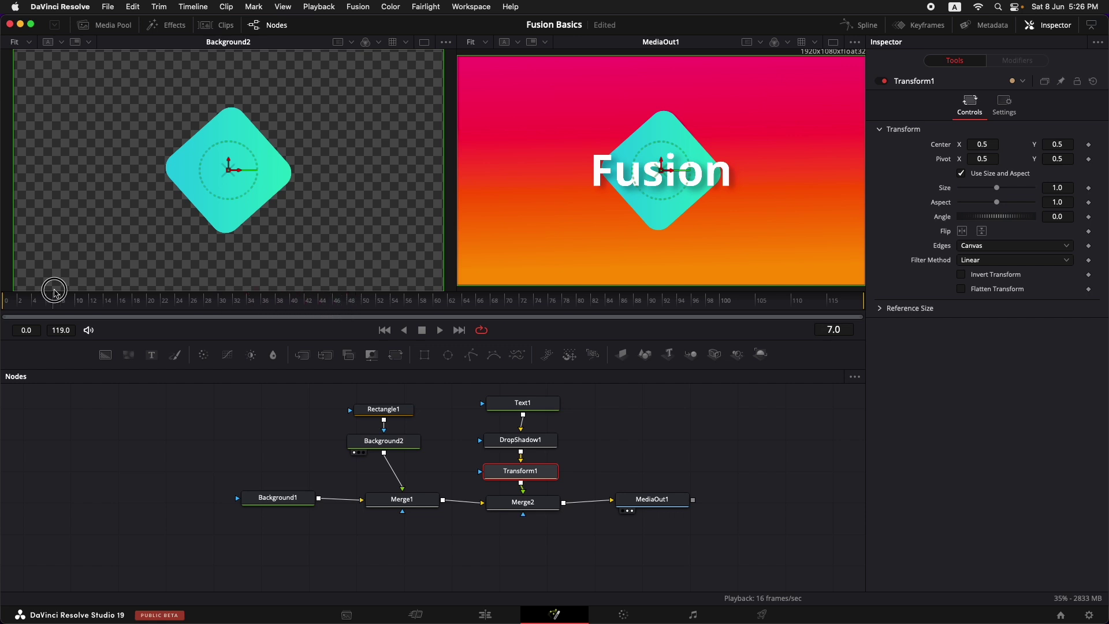
{"action": "left_click", "coordinate": [364, 310]}
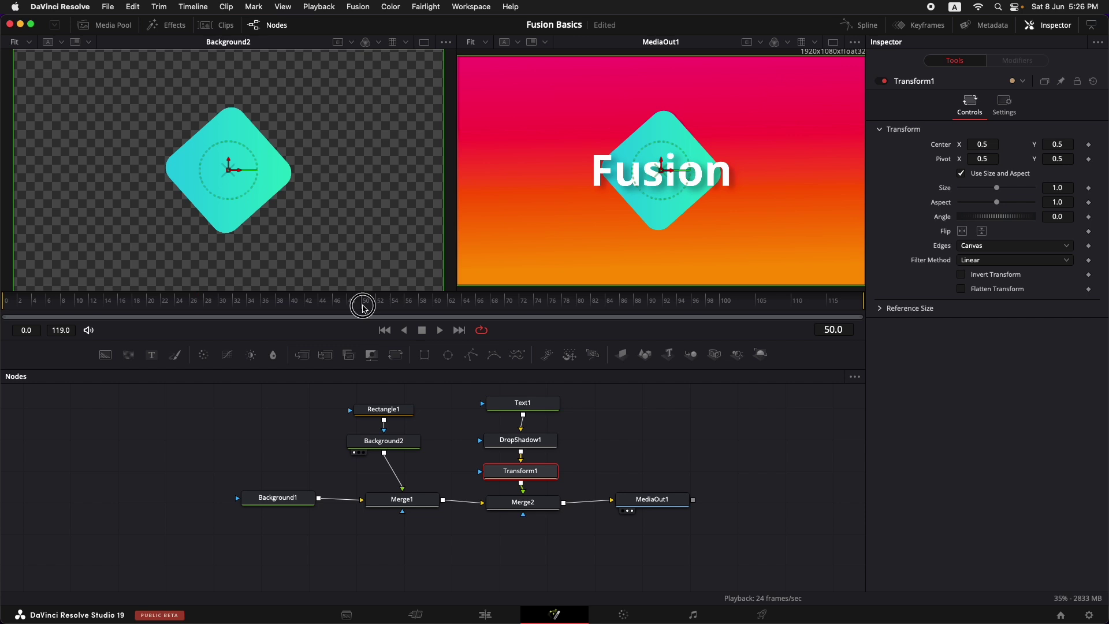
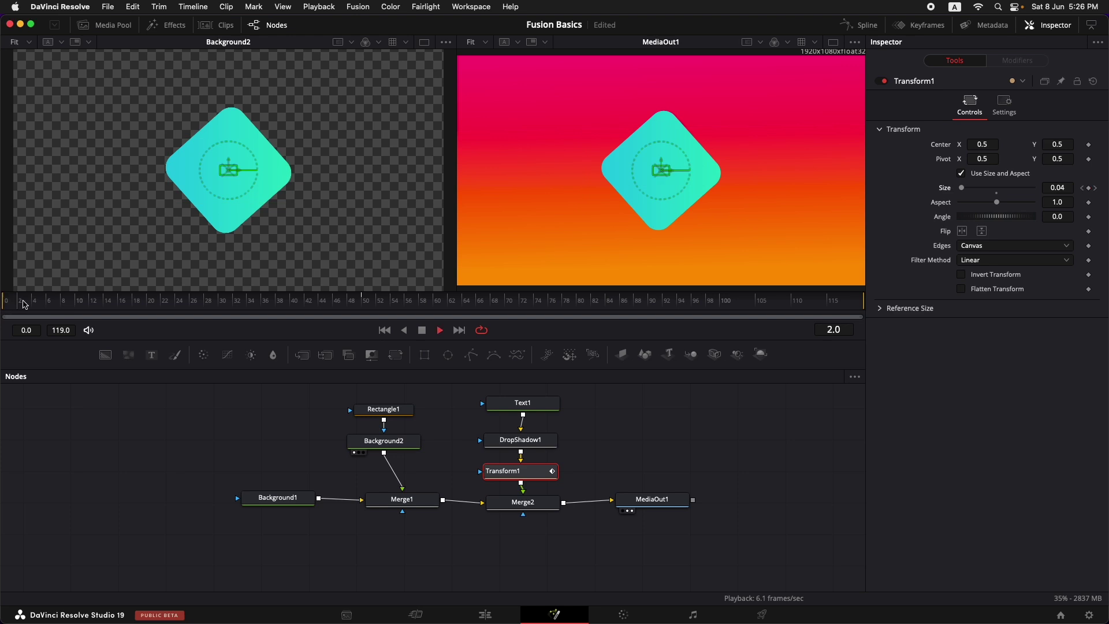
{"action": "key", "text": "space"}
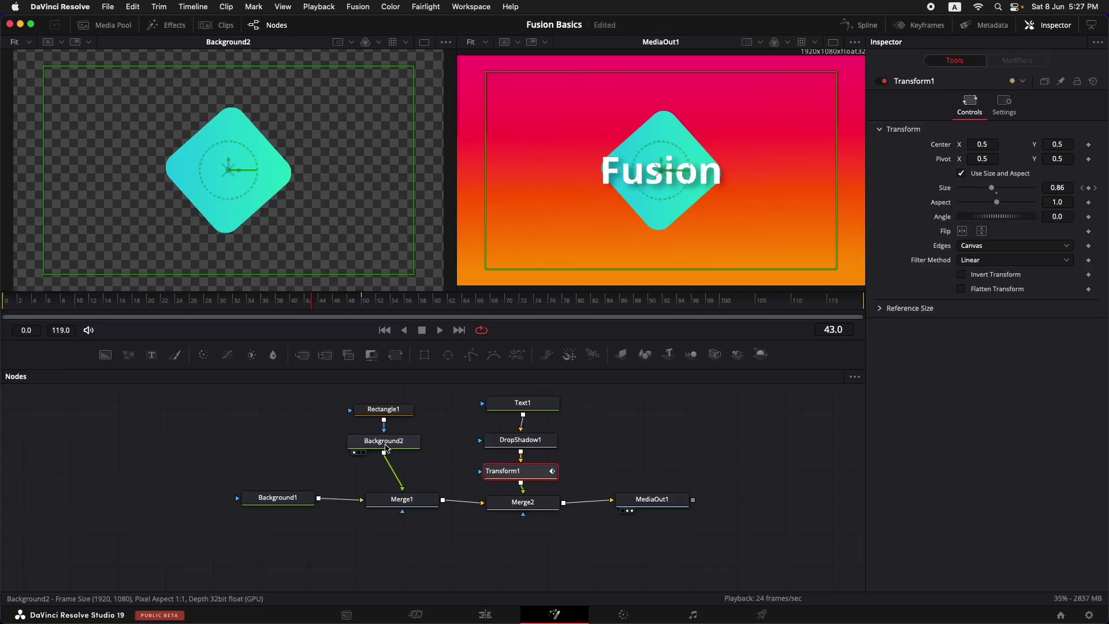
Add a second Transform (Xf) node between Background2 and Merge1
{"action": "left_click", "coordinate": [385, 444]}
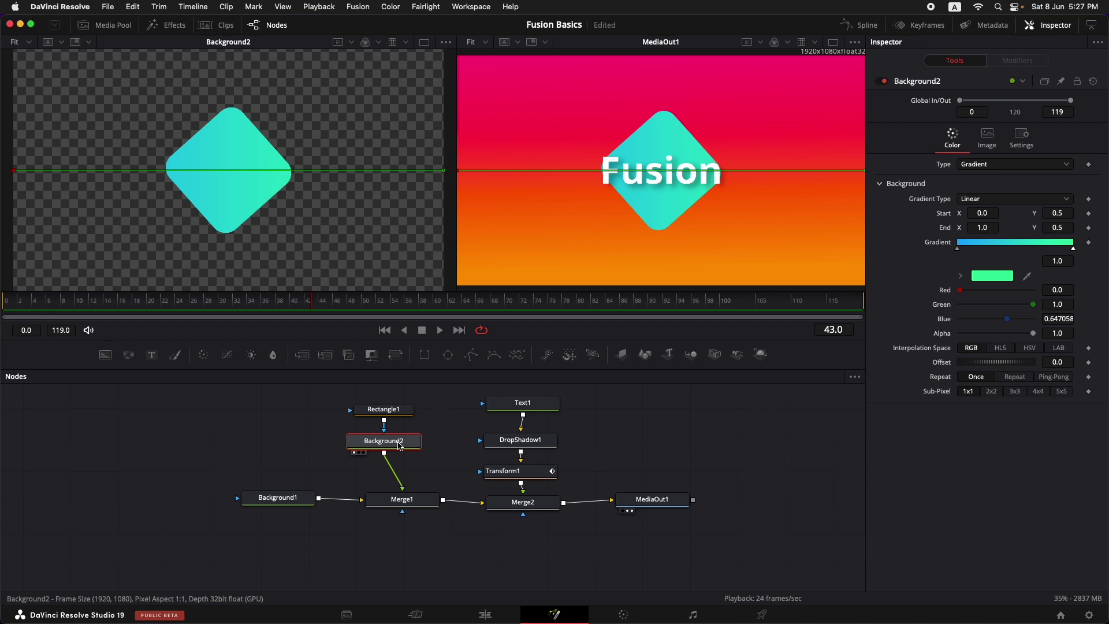
{"action": "key", "text": "shift+space"}
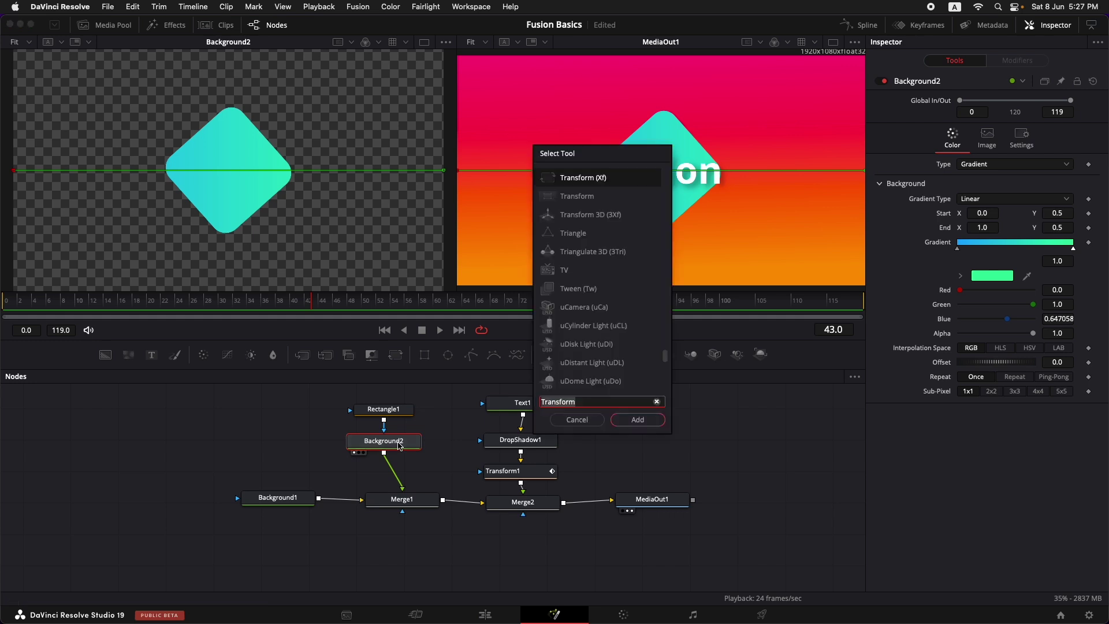
{"action": "key", "text": "Return"}
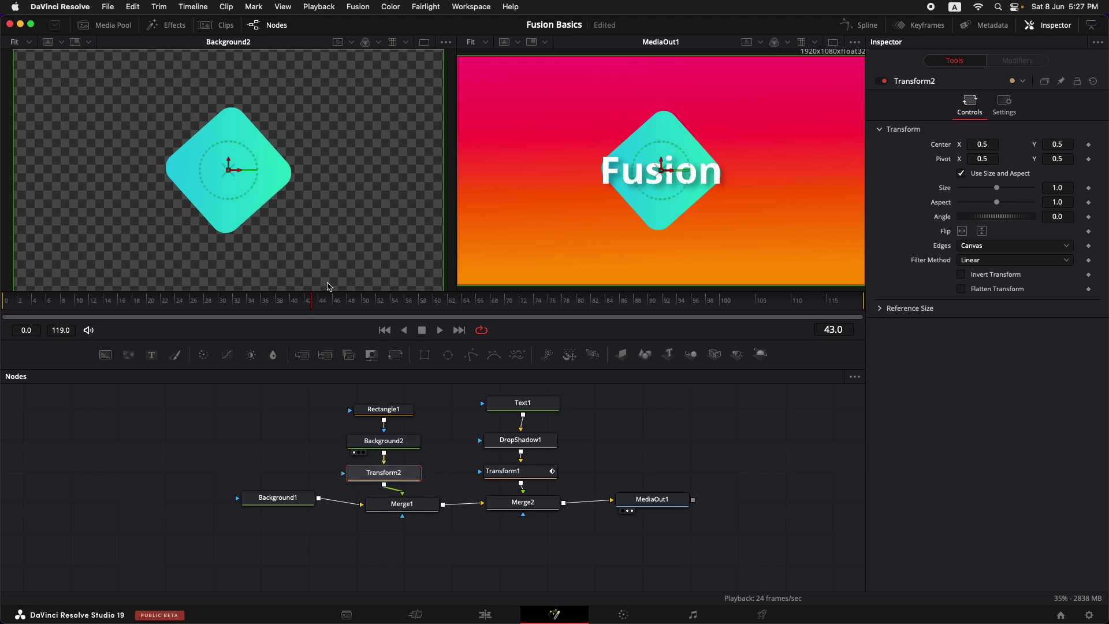
Animate Transform2 from a smaller, rotated shape at frame 0 to size 1.0 and angle 0.0 at frame 50, and play it back
{"action": "left_click_drag", "start_coordinate": [329, 303], "coordinate": [366, 309]}
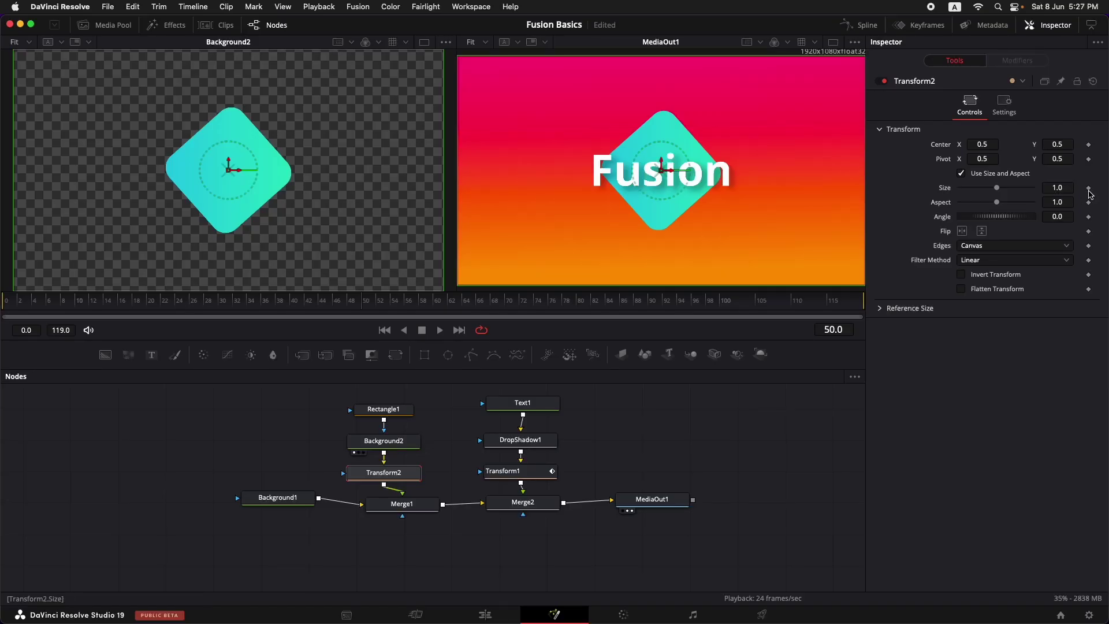
{"action": "left_click", "coordinate": [1089, 188]}
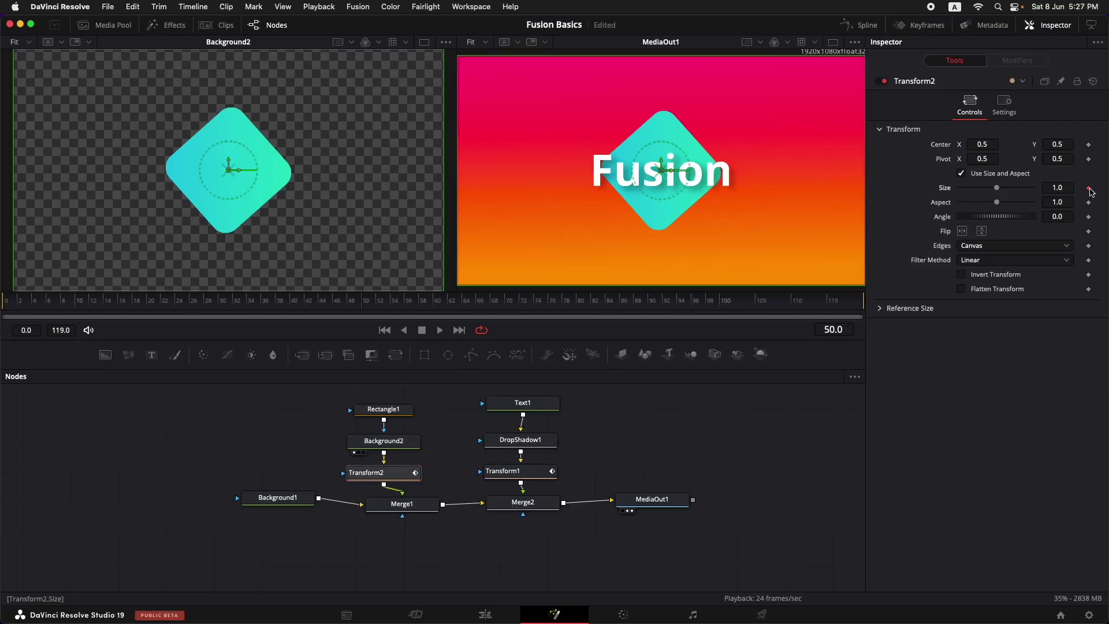
{"action": "left_click", "coordinate": [1089, 217]}
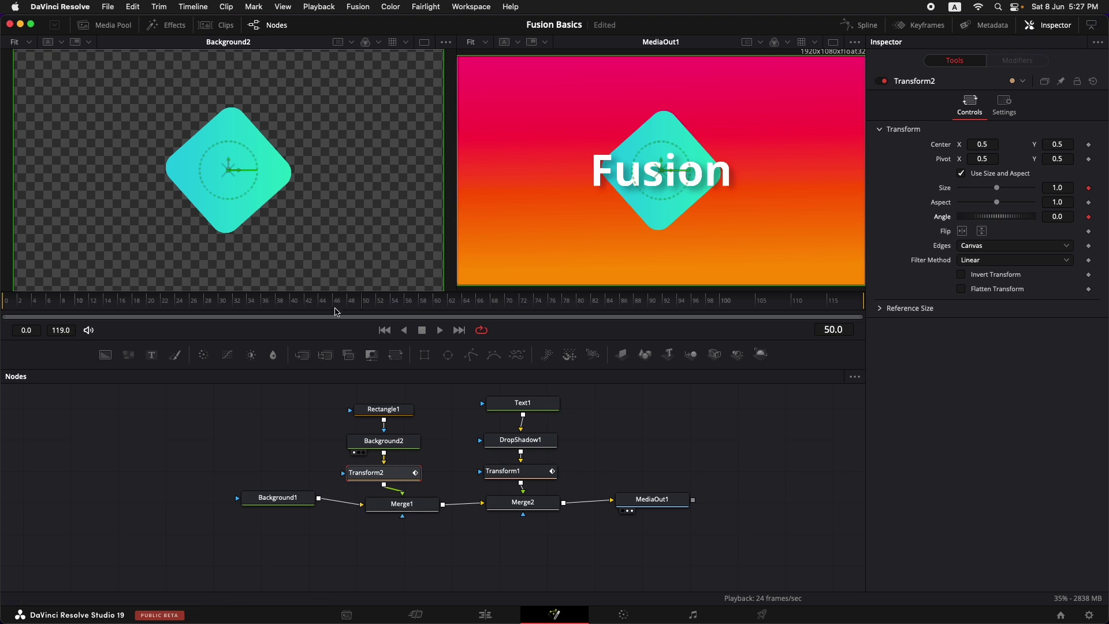
{"action": "left_click_drag", "start_coordinate": [345, 306], "coordinate": [3, 300]}
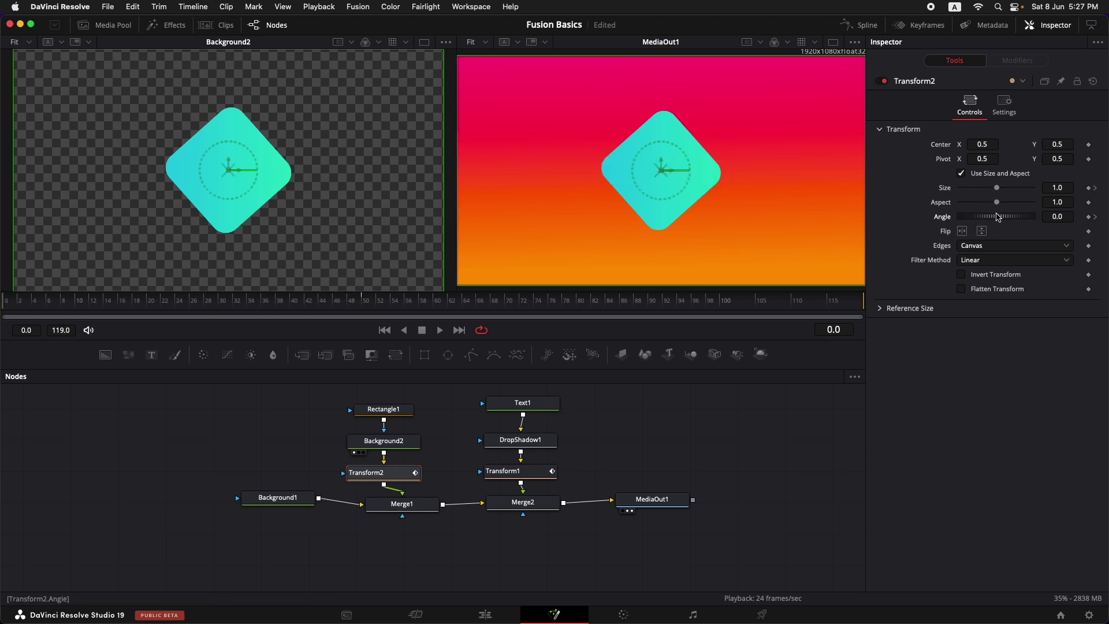
{"action": "left_click_drag", "start_coordinate": [1005, 220], "coordinate": [967, 195]}
{"action": "key", "text": "space"}
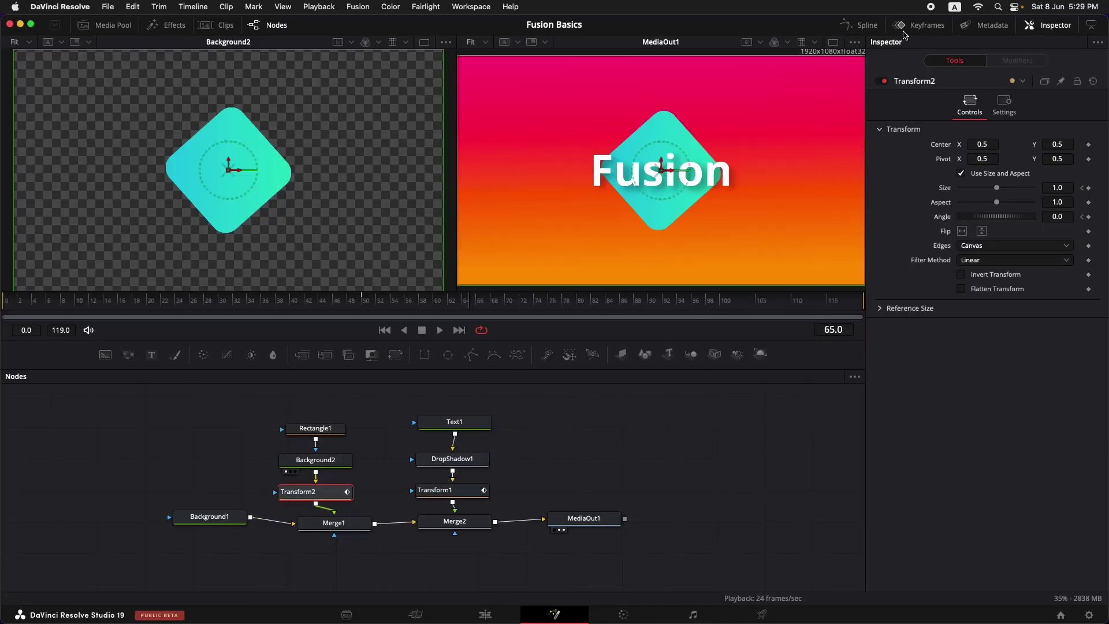
Open the Keyframes editor and limit its track list to only the selected tools
{"action": "left_click", "coordinate": [922, 25]}
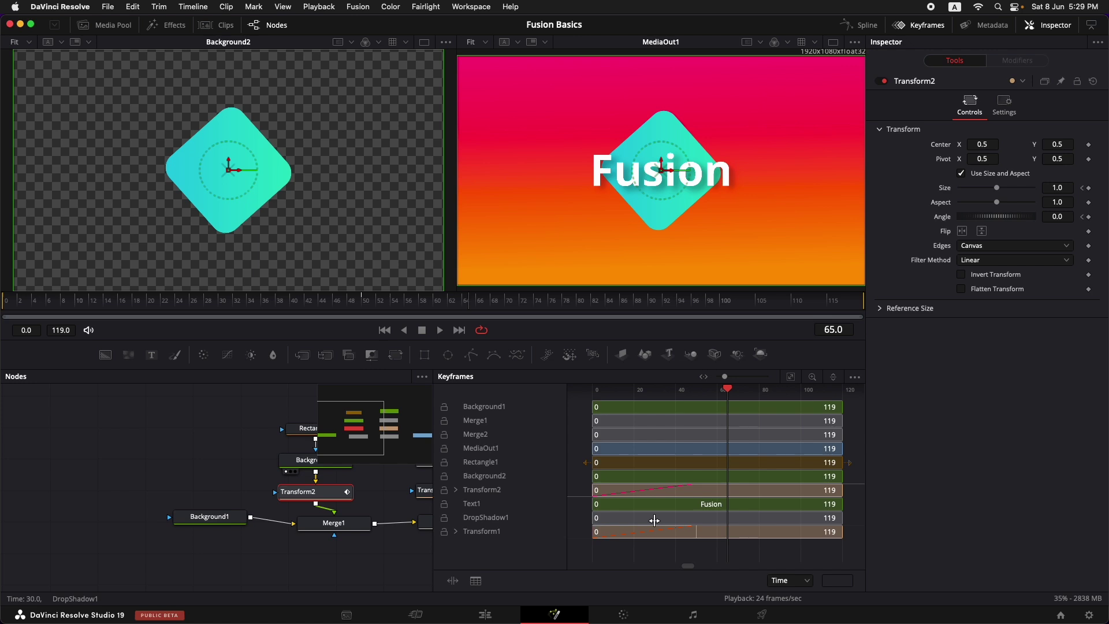
{"action": "left_click", "coordinate": [855, 378]}
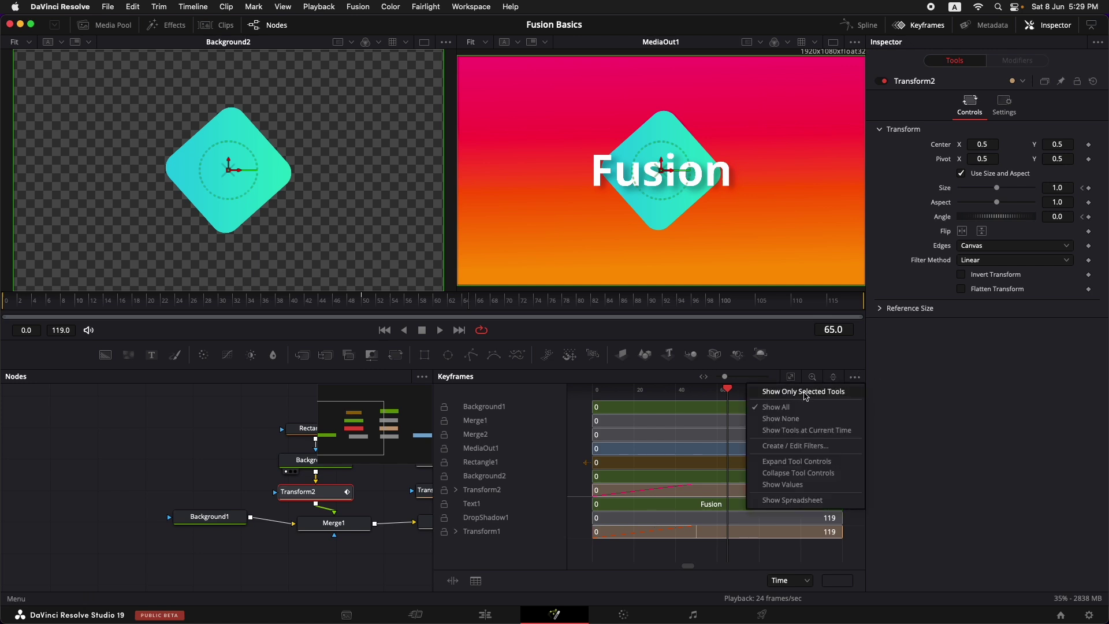
{"action": "left_click", "coordinate": [823, 393]}
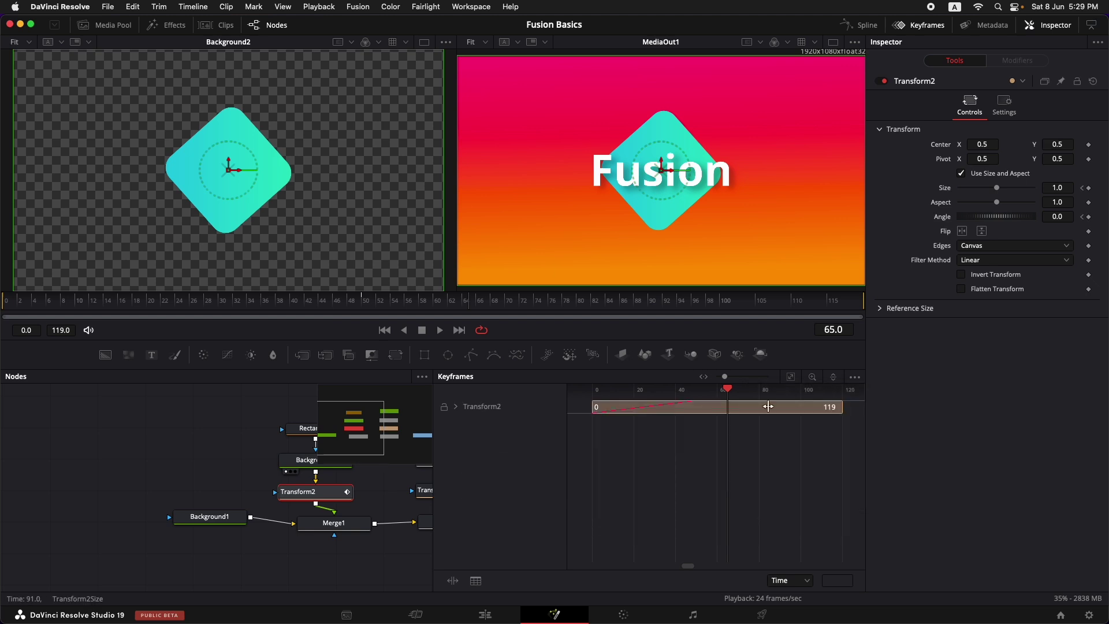
Add Transform1 to the selection alongside Transform2 and expand the keyframe tracks of both nodes
{"action": "scroll", "coordinate": [404, 479], "scroll_direction": "right", "scroll_amount": 3}
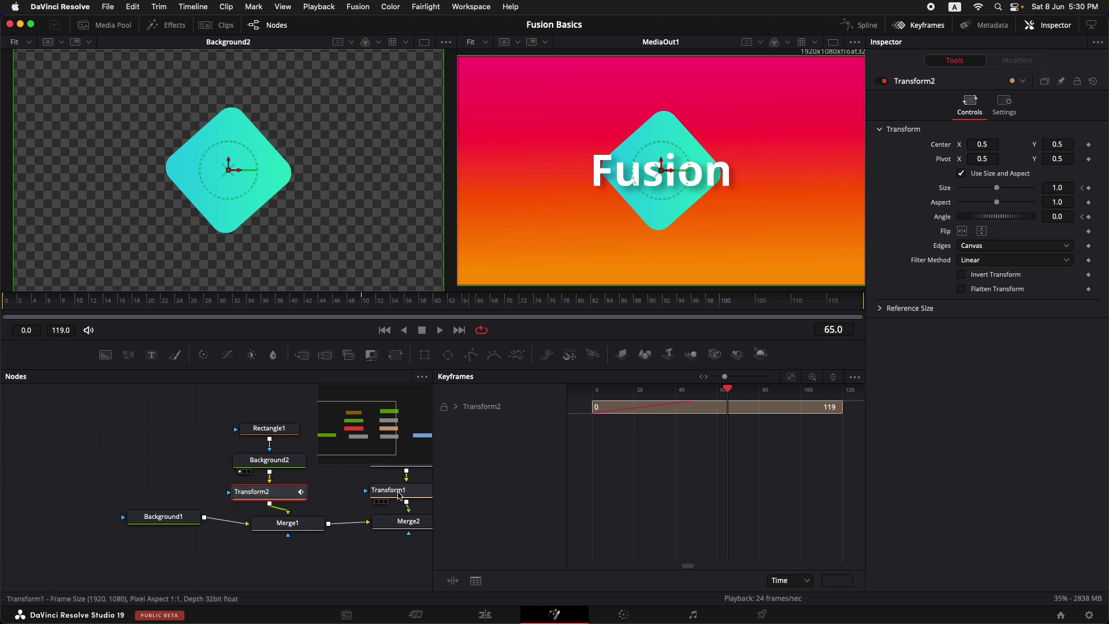
{"action": "mouse_move", "coordinate": [400, 495]}
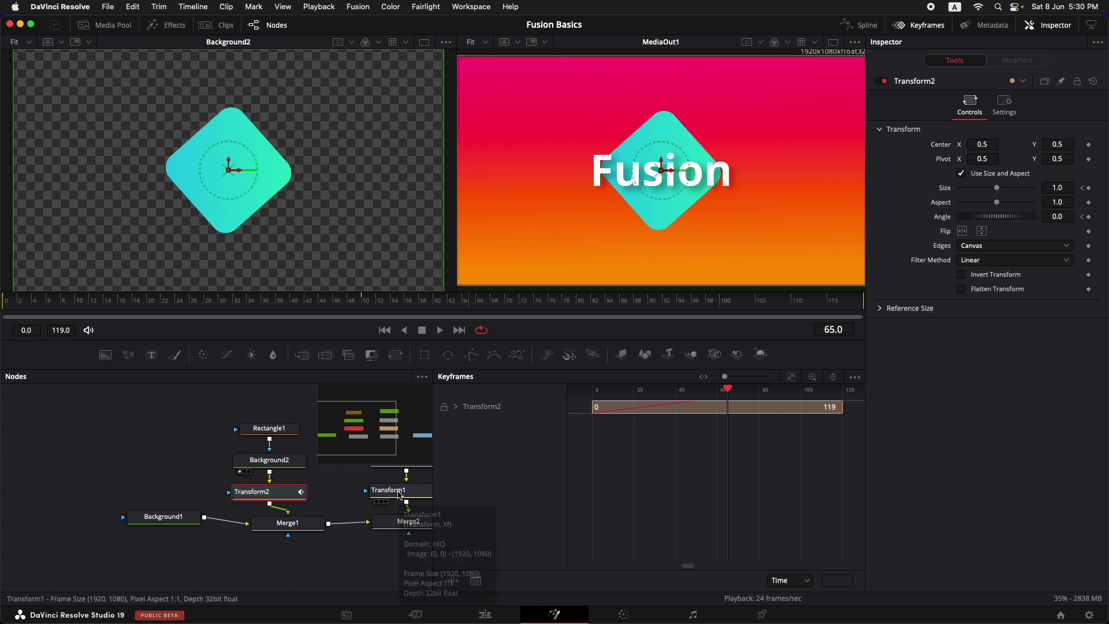
{"action": "left_click", "coordinate": [399, 493], "text": "super"}
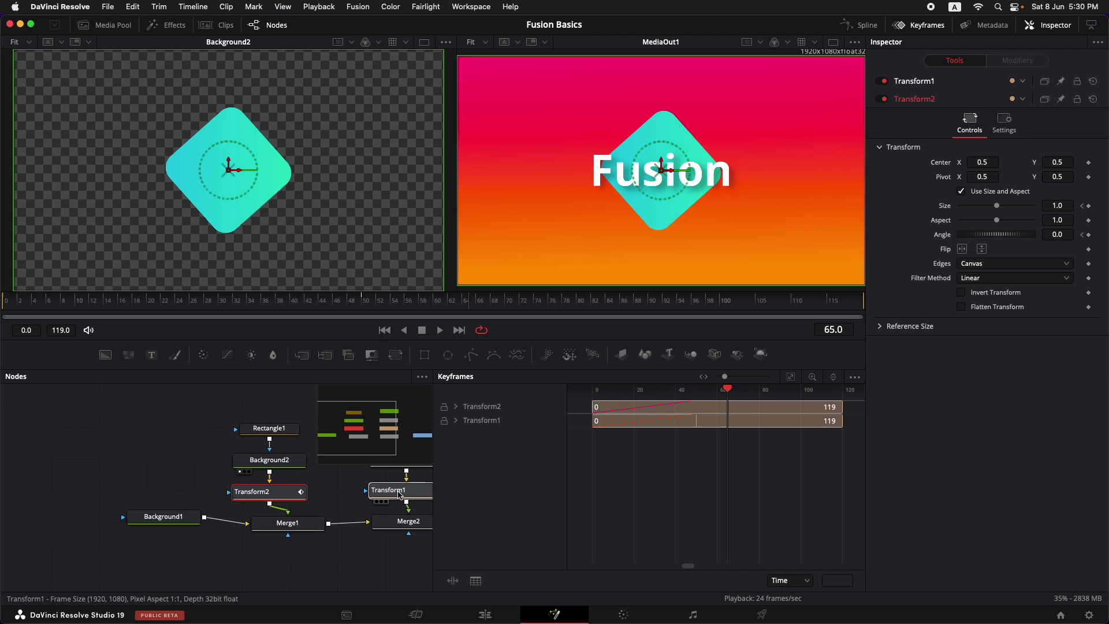
{"action": "left_click", "coordinate": [457, 407]}
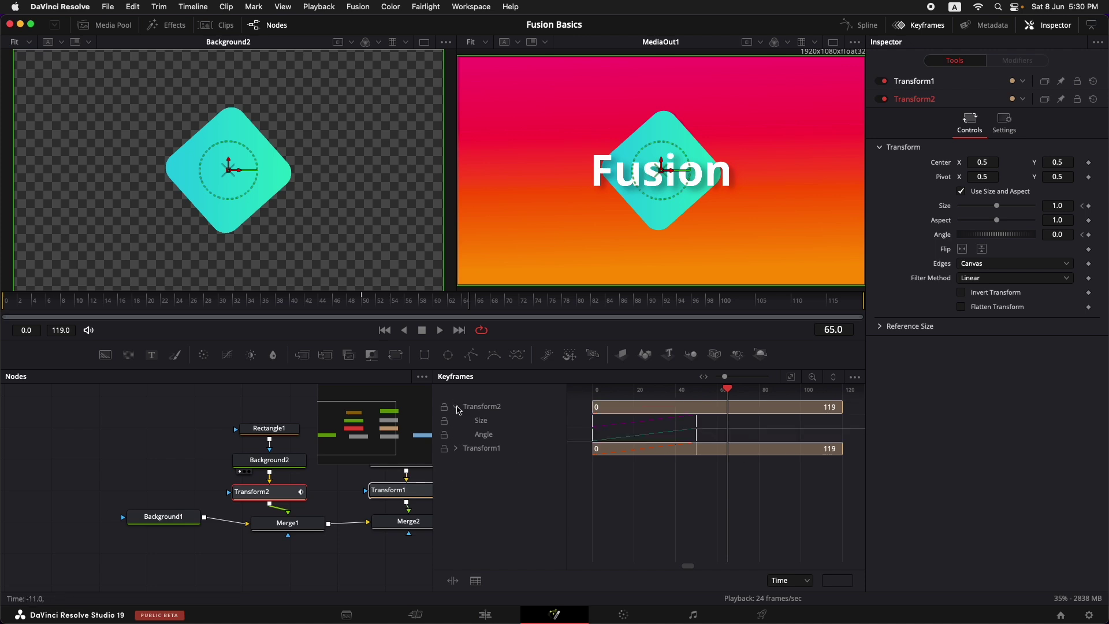
{"action": "left_click", "coordinate": [456, 450]}
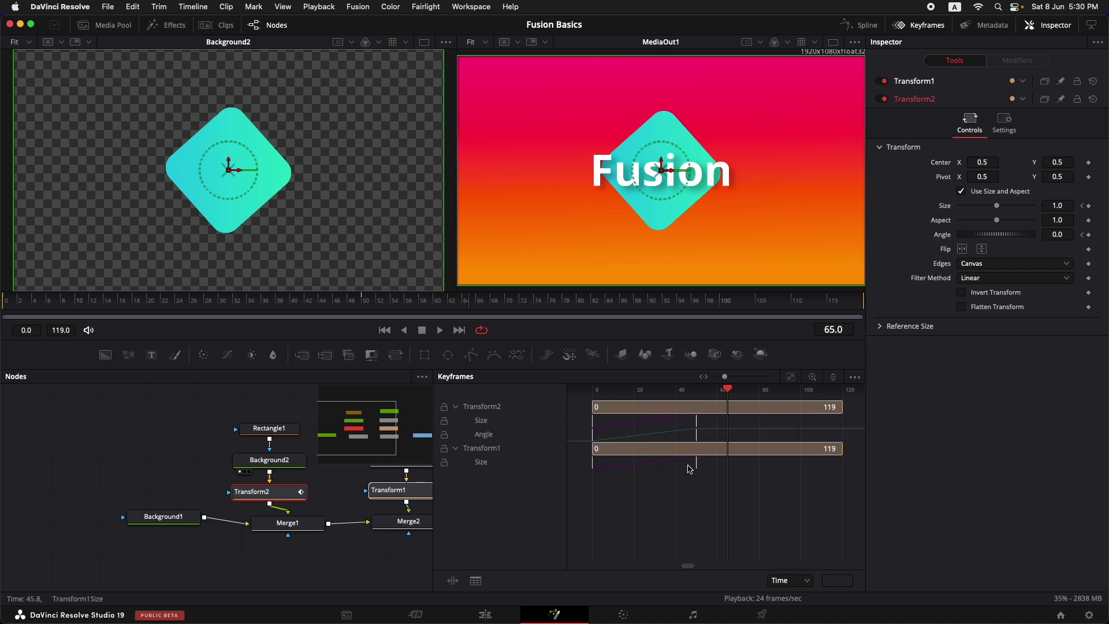
Try moving Transform1's ending size keyframe earlier, scrub the playhead to frame 47, and close the Keyframes editor
{"action": "left_click_drag", "start_coordinate": [694, 469], "coordinate": [661, 469]}
{"action": "left_click_drag", "start_coordinate": [730, 393], "coordinate": [690, 397]}
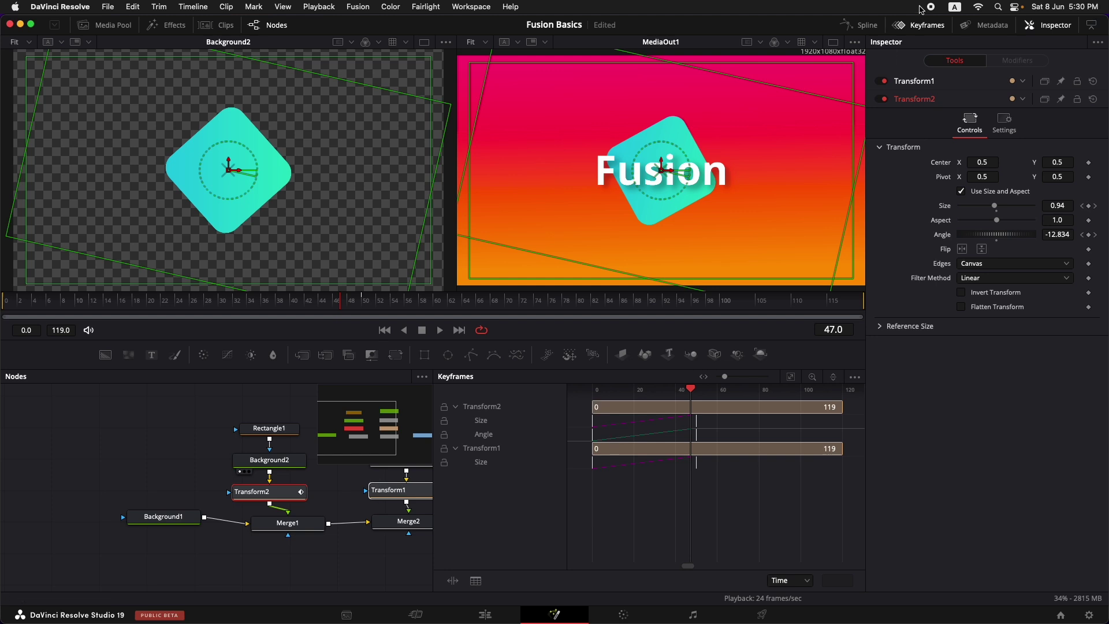
{"action": "left_click", "coordinate": [915, 30]}
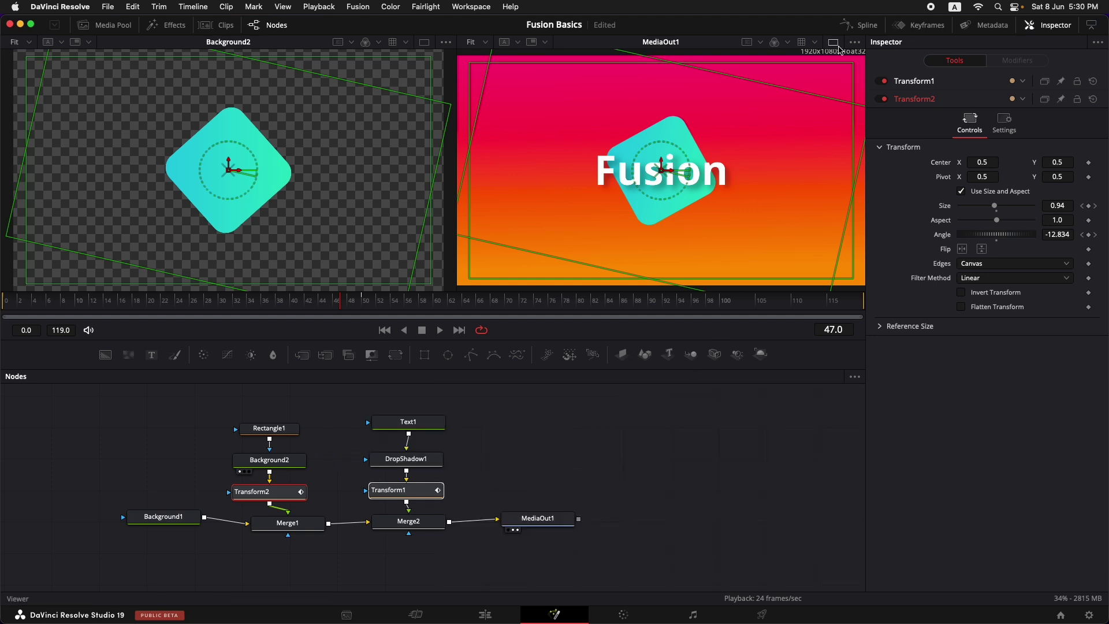
Open the Spline editor, show Transform1's size curve, and fit it to the graph
{"action": "left_click", "coordinate": [859, 25]}
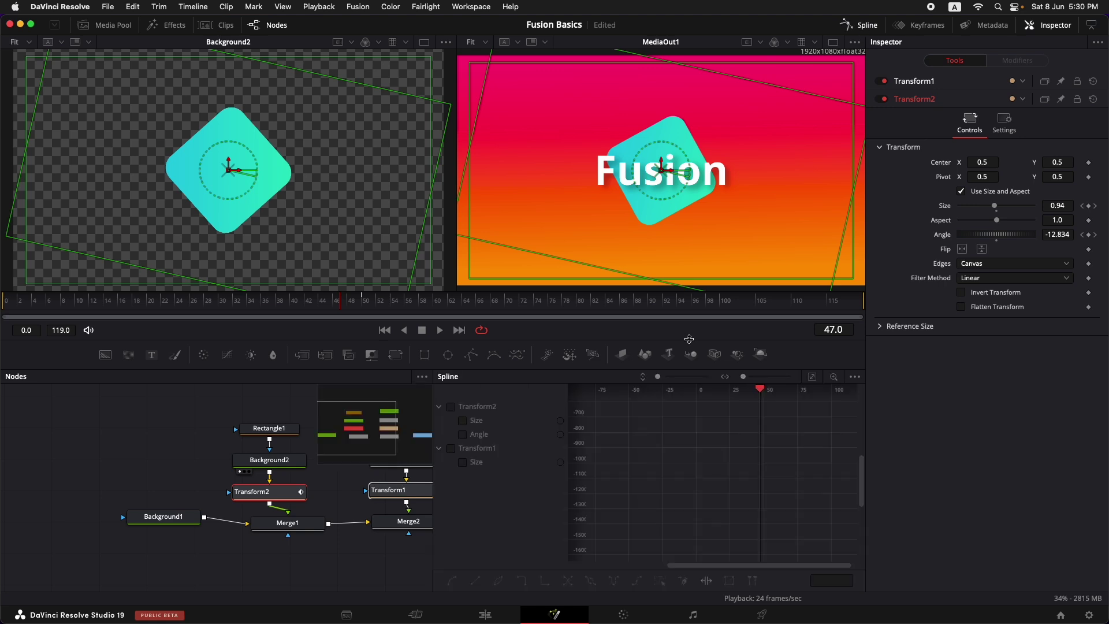
{"action": "left_click", "coordinate": [463, 462]}
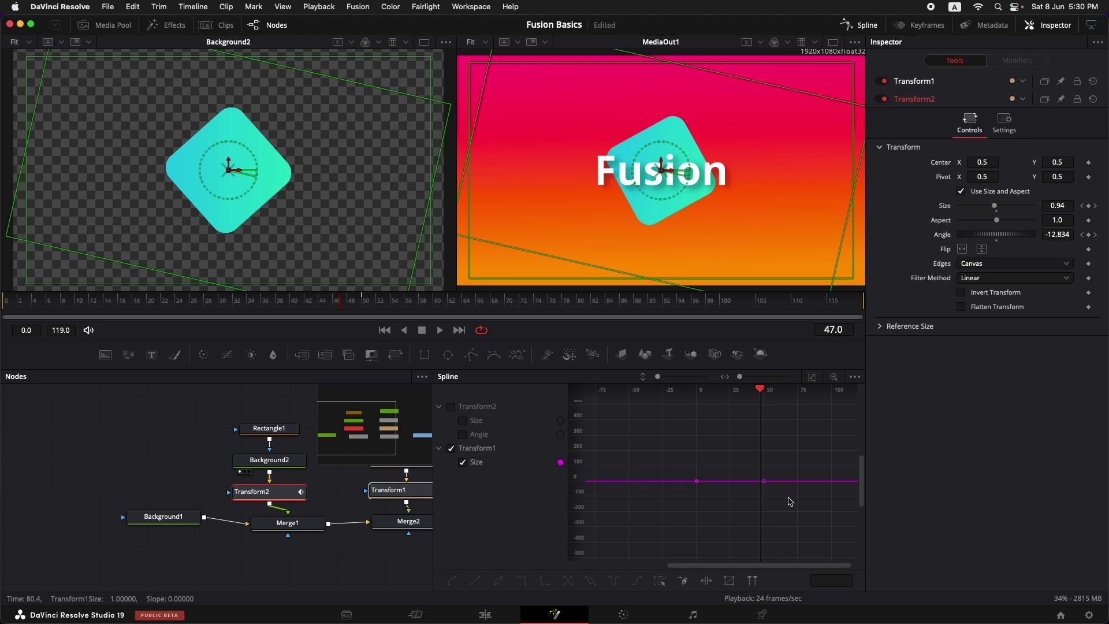
{"action": "left_click", "coordinate": [813, 379]}
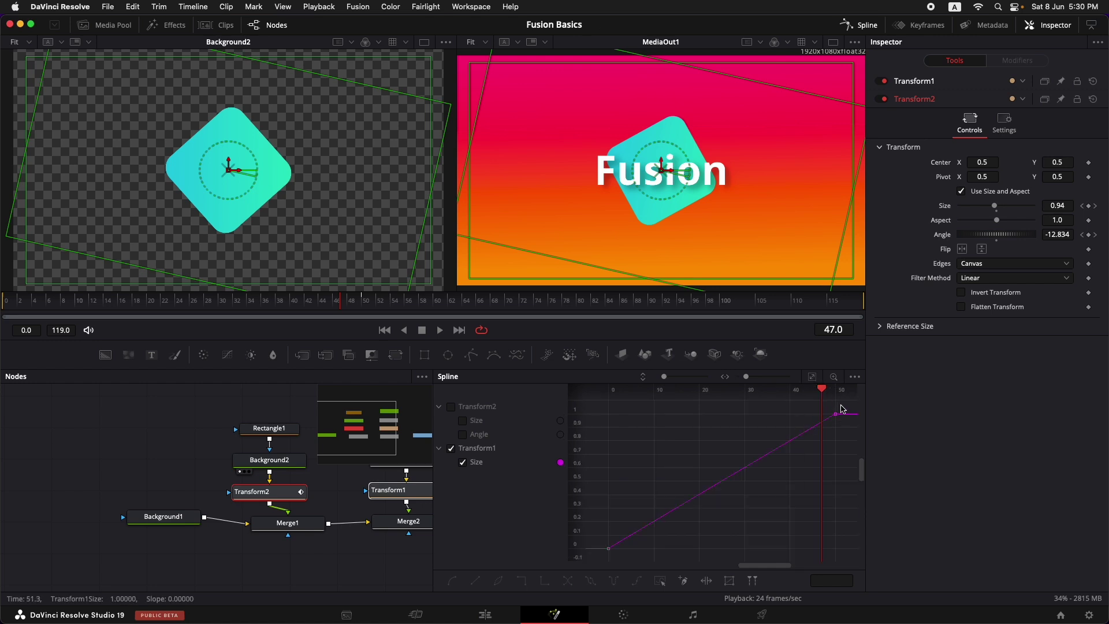
Select both keyframes of Transform1's size curve, try smooth interpolation on them, and set them back to linear
{"action": "left_click_drag", "start_coordinate": [842, 409], "coordinate": [592, 553]}
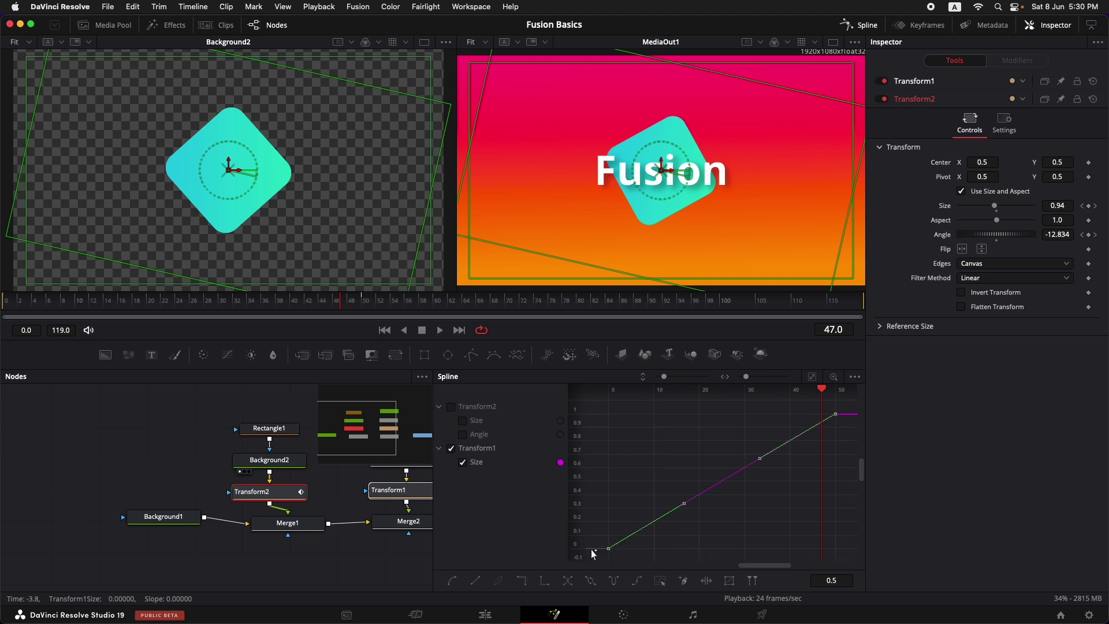
{"action": "left_click_drag", "start_coordinate": [848, 411], "coordinate": [577, 564]}
{"action": "key", "text": "s"}
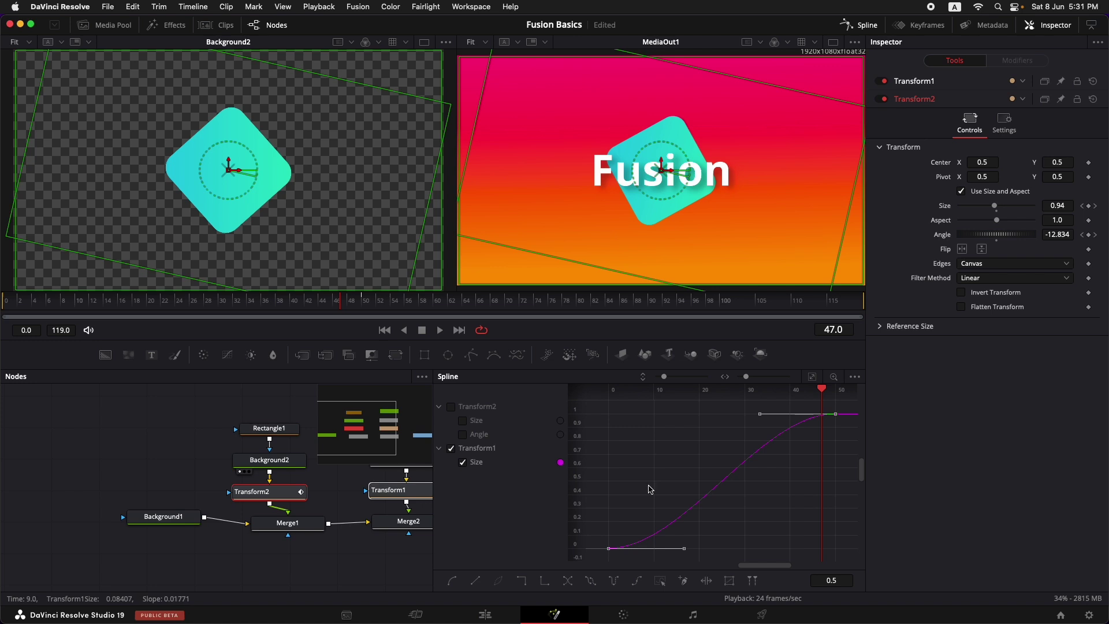
{"action": "key", "text": "l"}
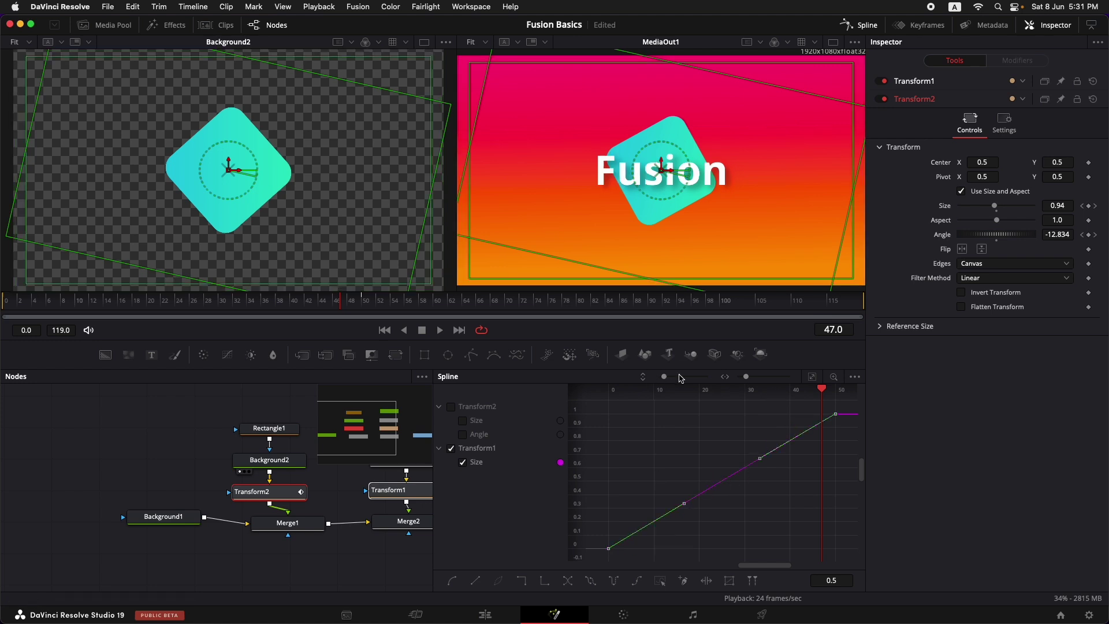
Shape Transform1's size curve into an overshoot by steeply raising the first keyframe's handle and extending the last keyframe's handle towards earlier frames
{"action": "left_click_drag", "start_coordinate": [664, 378], "coordinate": [660, 378]}
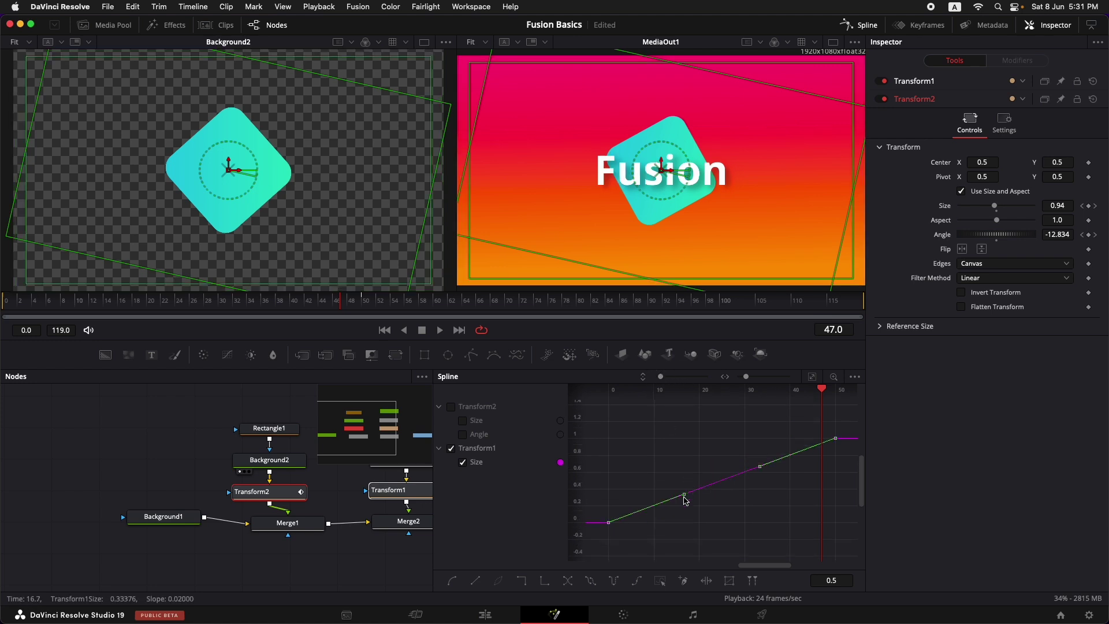
{"action": "left_click_drag", "start_coordinate": [683, 498], "coordinate": [667, 438]}
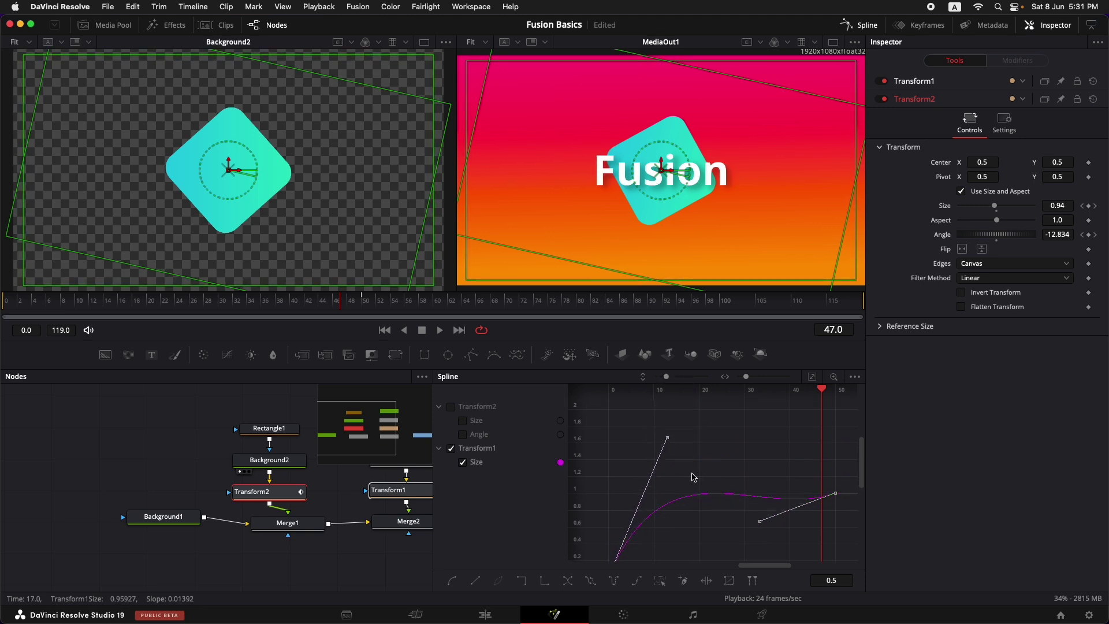
{"action": "left_click_drag", "start_coordinate": [764, 525], "coordinate": [723, 508]}
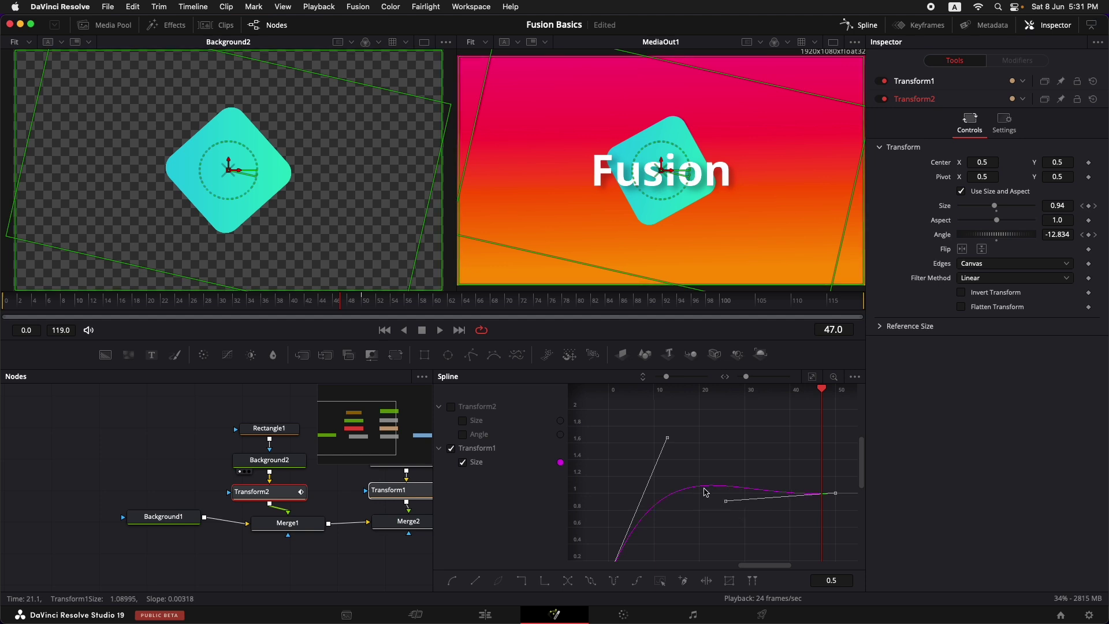
{"action": "scroll", "coordinate": [705, 491], "scroll_direction": "down", "scroll_amount": 2}
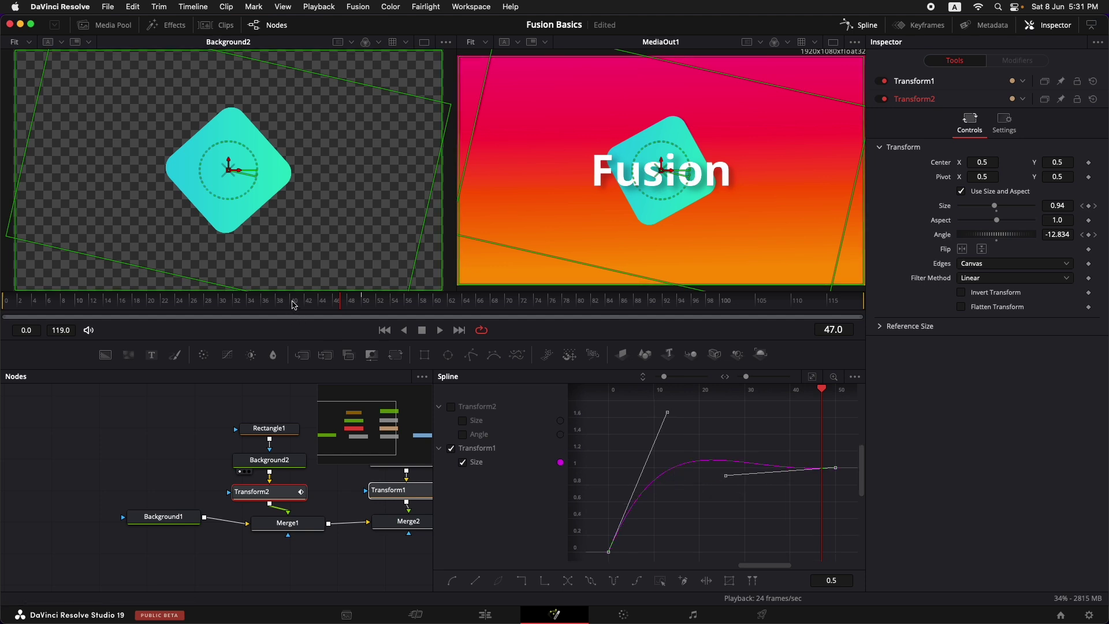
Play the animation from frame 0 to check the text's new size easing
{"action": "key", "text": "Home"}
{"action": "key", "text": "space"}
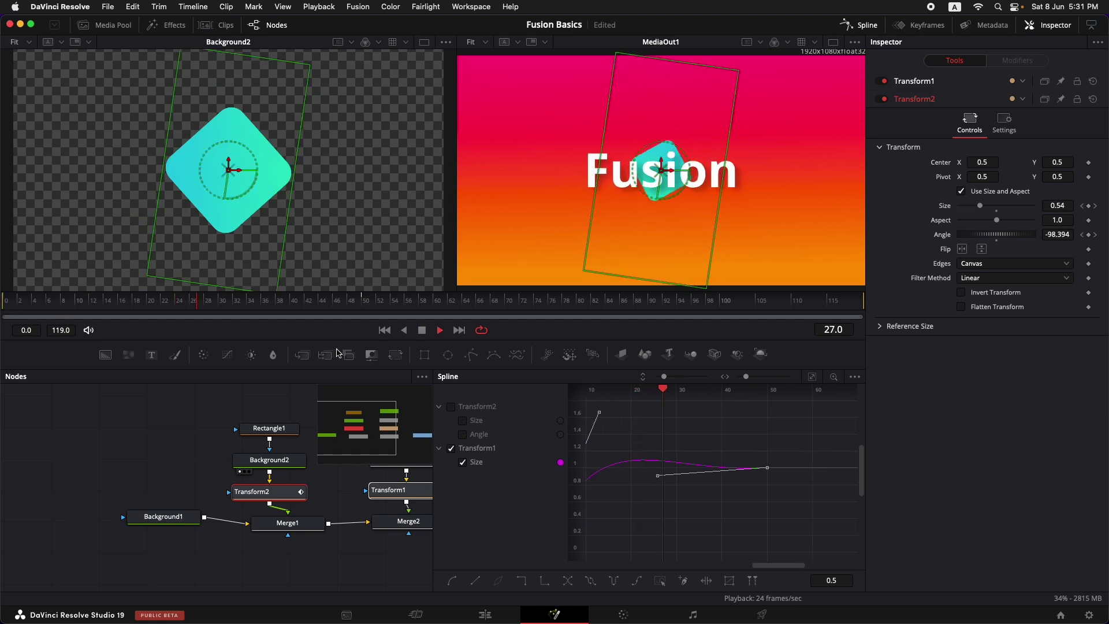
{"action": "key", "text": "space"}
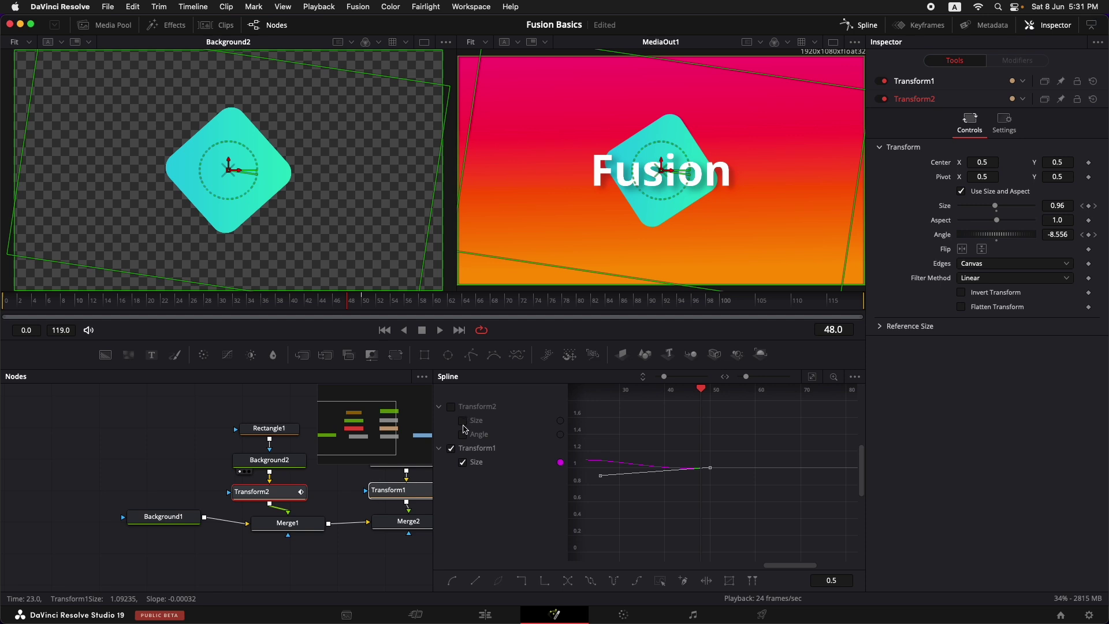
Hide Transform1's curve in the Spline editor, show Transform2's size and angle curves, and fit them to the graph
{"action": "left_click", "coordinate": [452, 450]}
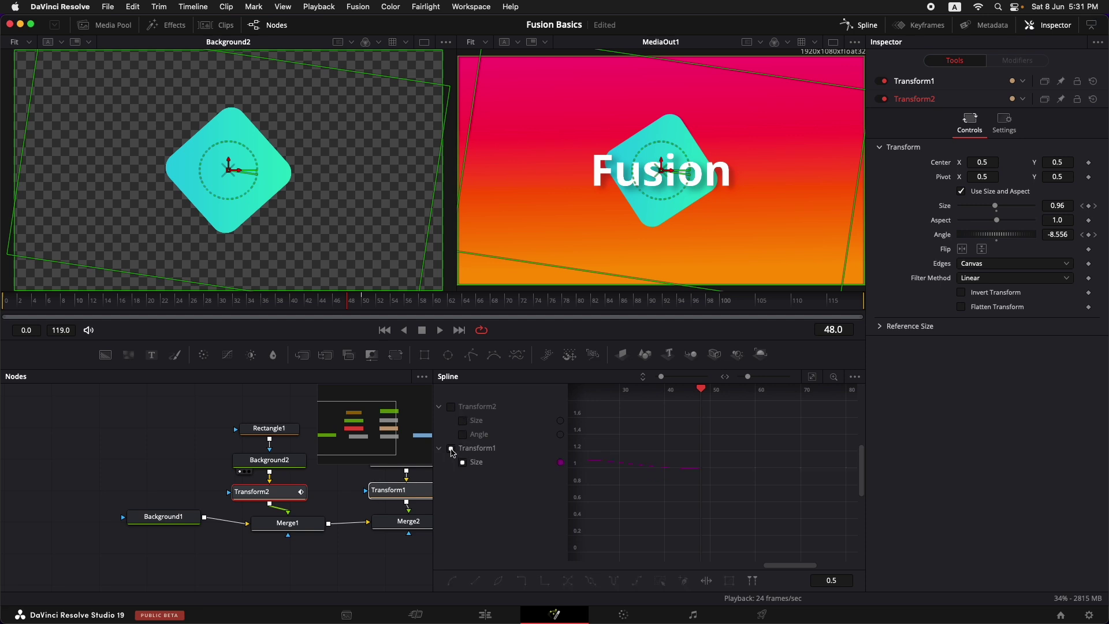
{"action": "left_click", "coordinate": [451, 407]}
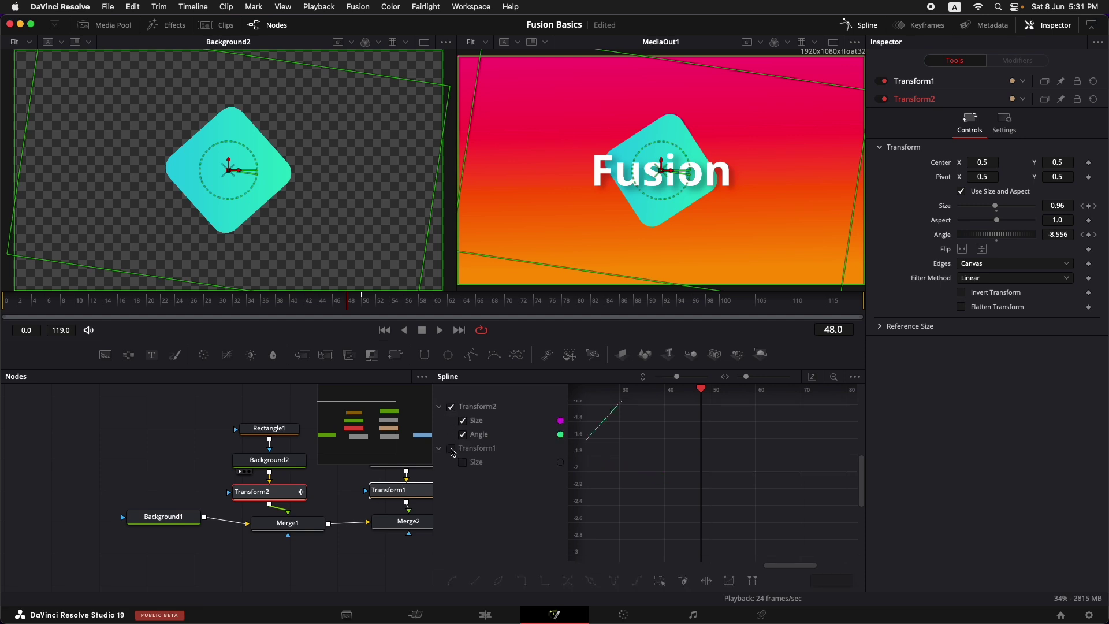
{"action": "left_click", "coordinate": [812, 377]}
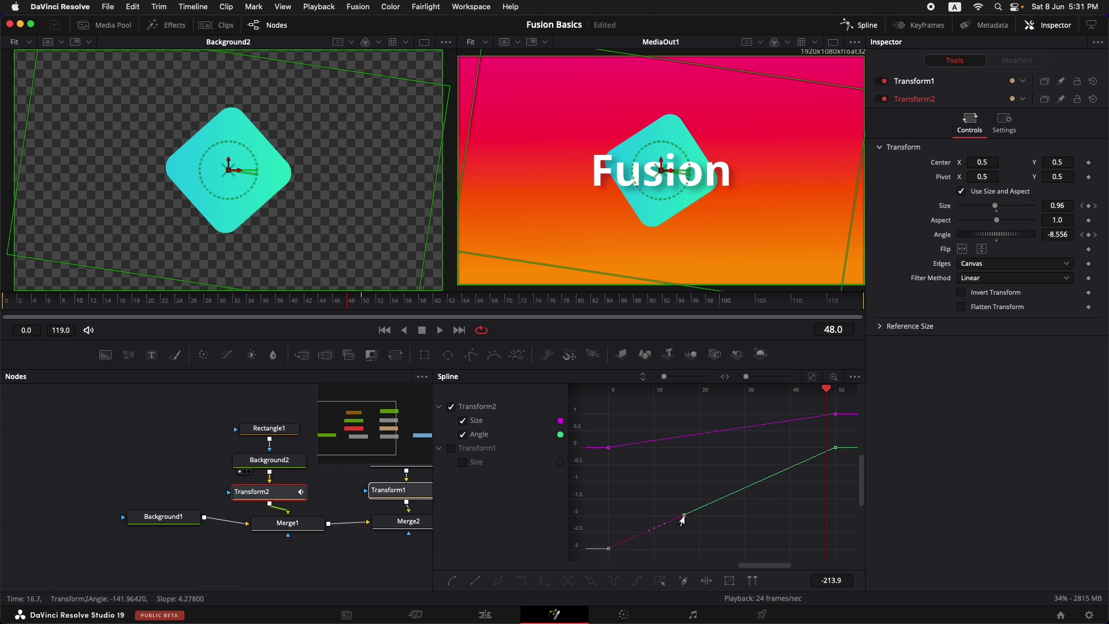
Bend the keyframe handles of Transform2's size and angle curves so both rise steeply, overshoot, and ease into the last keyframe
{"action": "left_click_drag", "start_coordinate": [682, 518], "coordinate": [663, 443]}
{"action": "left_click", "coordinate": [608, 505]}
{"action": "left_click_drag", "start_coordinate": [738, 469], "coordinate": [708, 524]}
{"action": "left_click", "coordinate": [654, 443]}
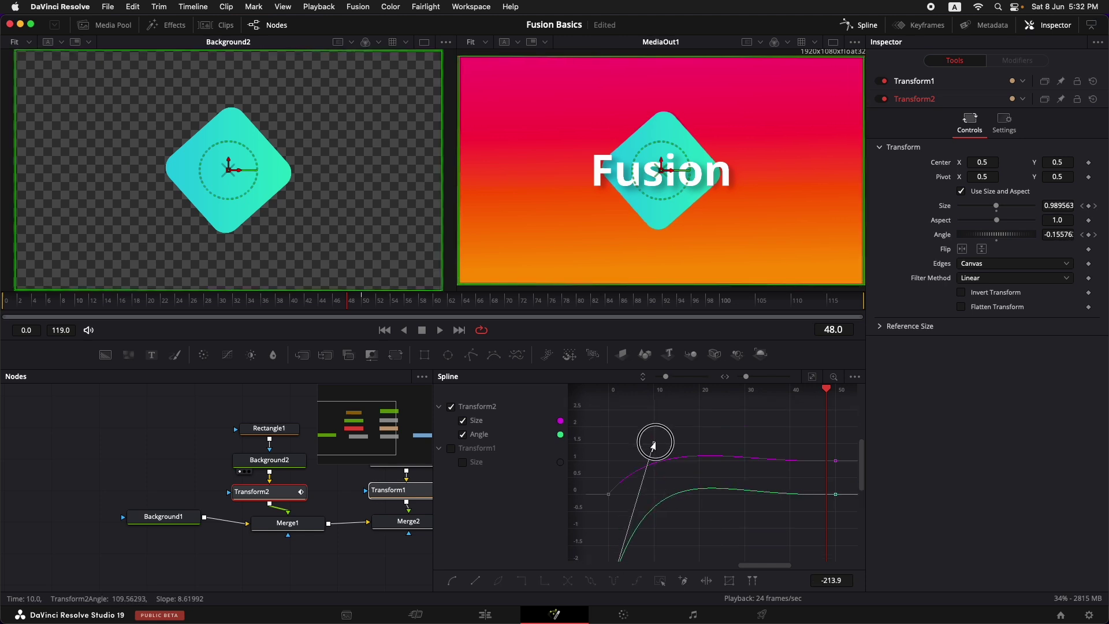
Play back the composition to check the shape's eased scaling and rotation together with the text
{"action": "key", "text": "space"}
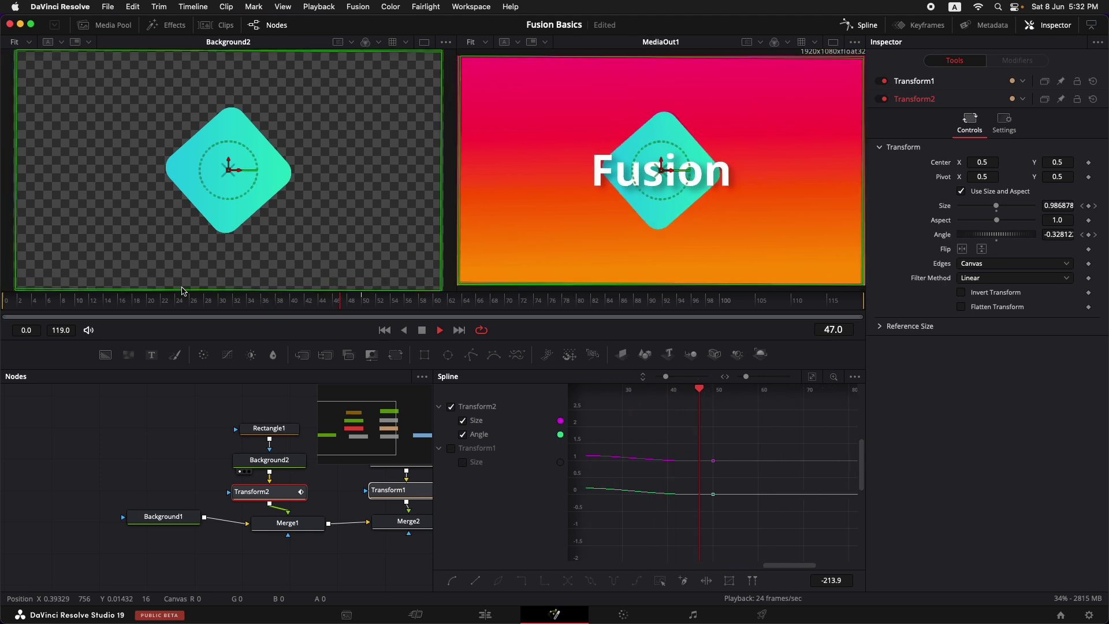
{"action": "key", "text": "space"}
{"action": "key", "text": "space"}
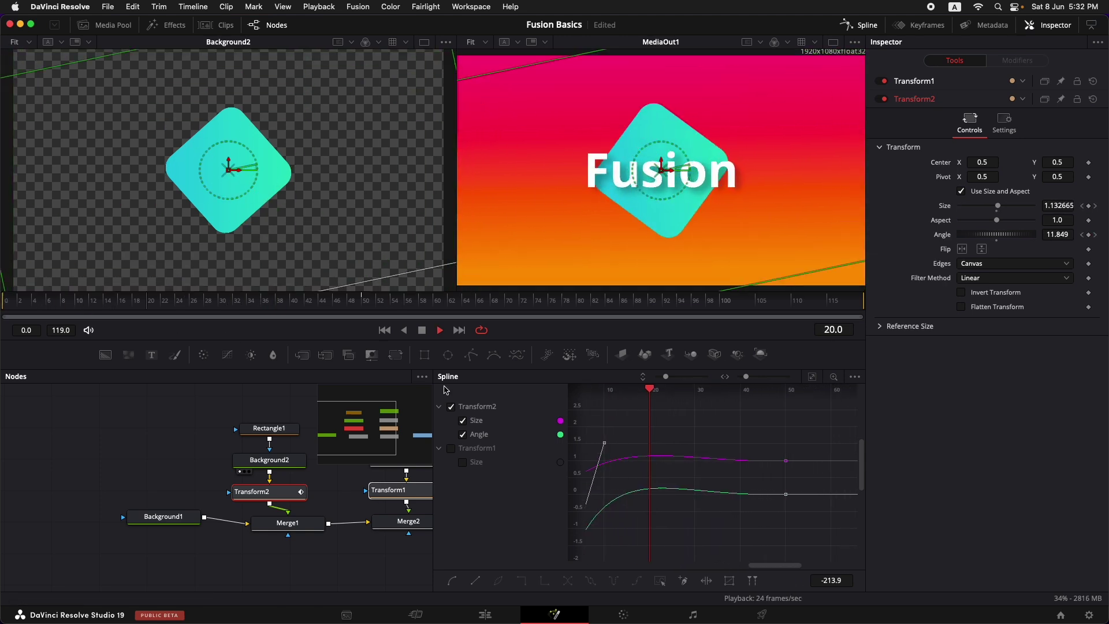
{"action": "key", "text": "space"}
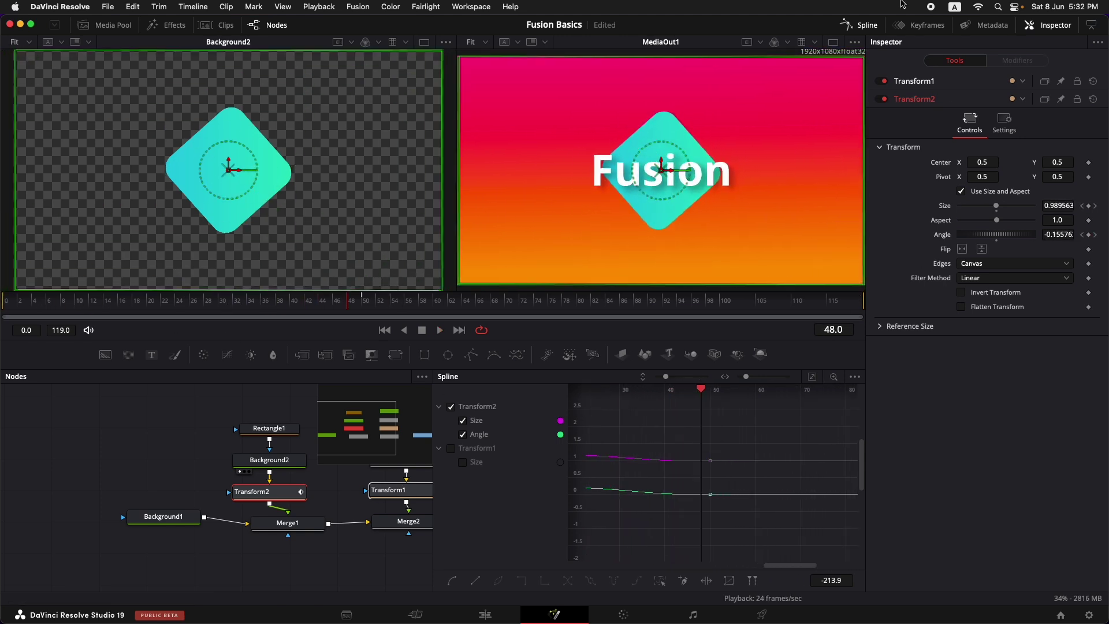
Close the Spline editor and turn on motion blur for Transform1
{"action": "left_click", "coordinate": [860, 26]}
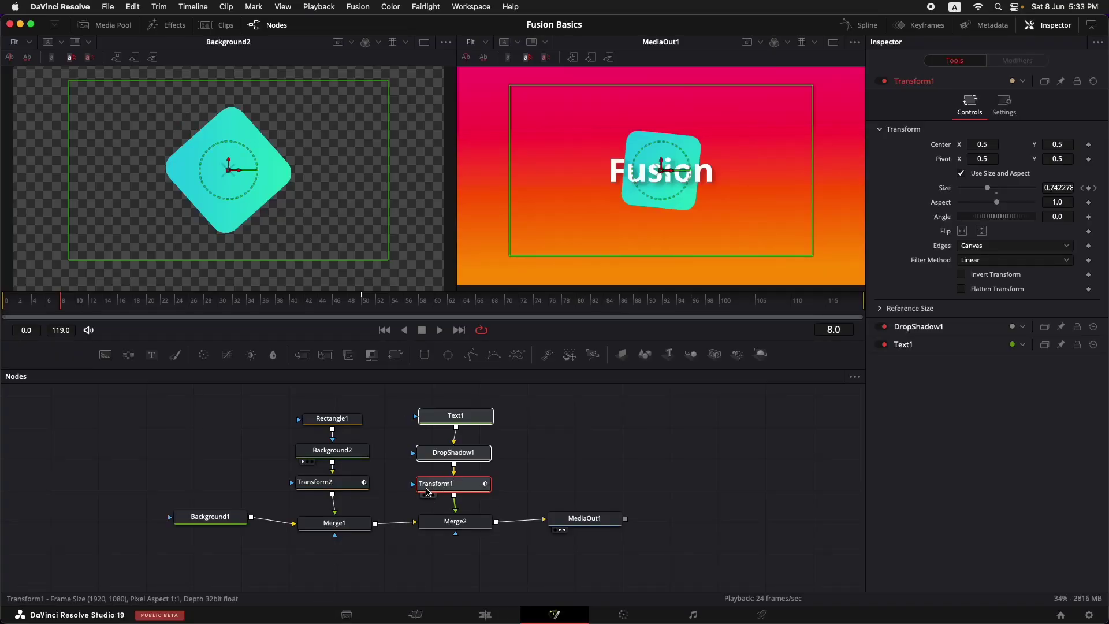
{"action": "left_click", "coordinate": [1007, 105]}
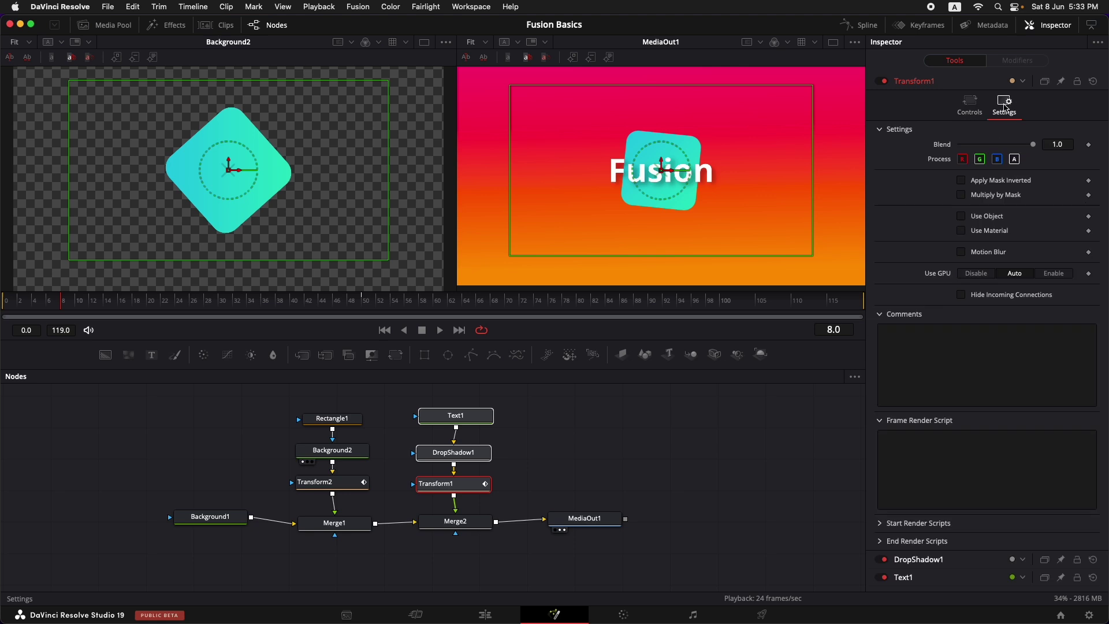
{"action": "left_click", "coordinate": [962, 253]}
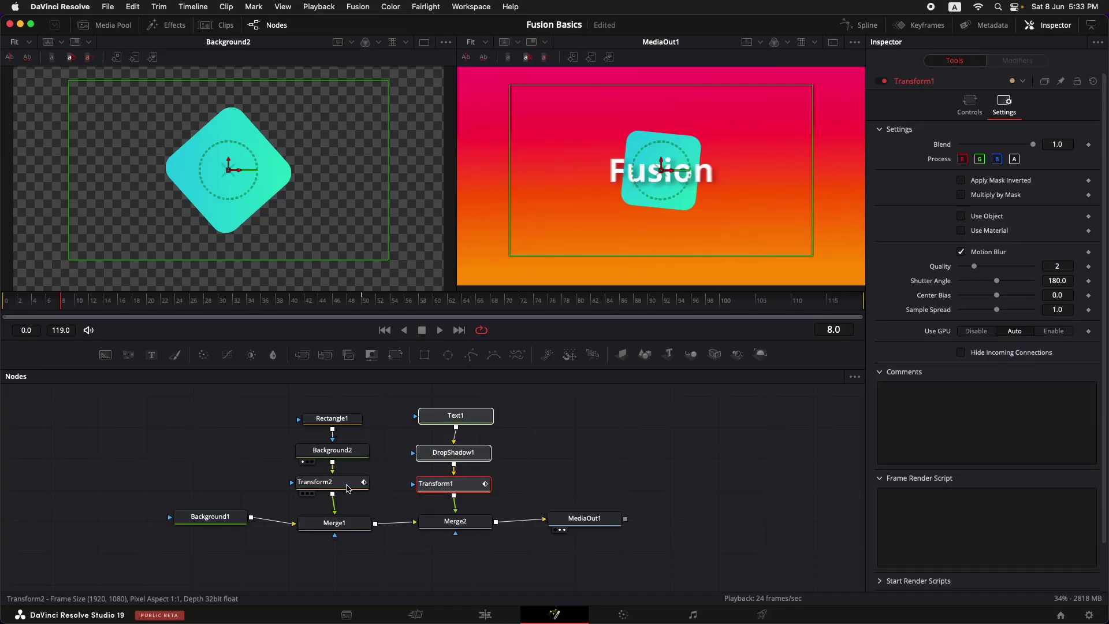
Turn on motion blur for Transform2 and scrub back through the early frames to review the blur
{"action": "left_click", "coordinate": [347, 488]}
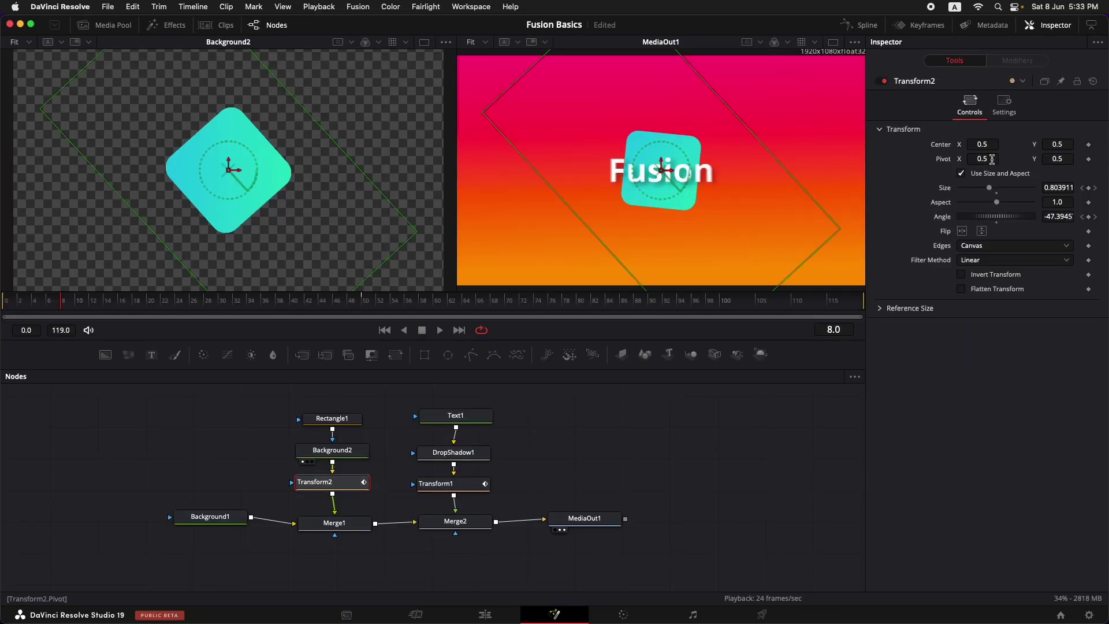
{"action": "left_click", "coordinate": [1010, 106]}
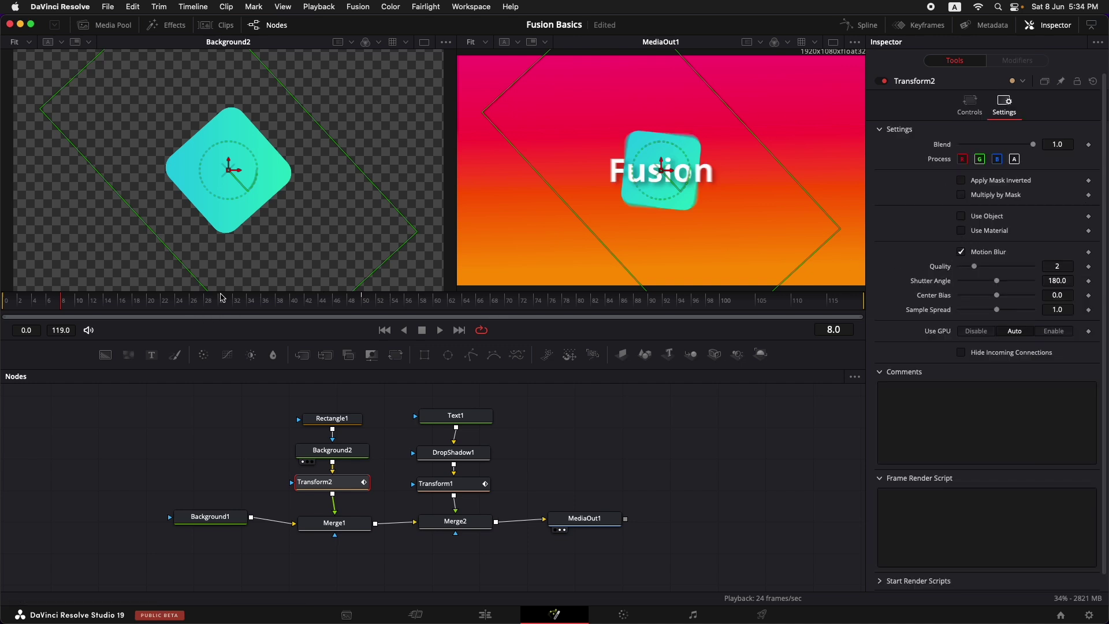
{"action": "left_click_drag", "start_coordinate": [206, 306], "coordinate": [23, 310]}
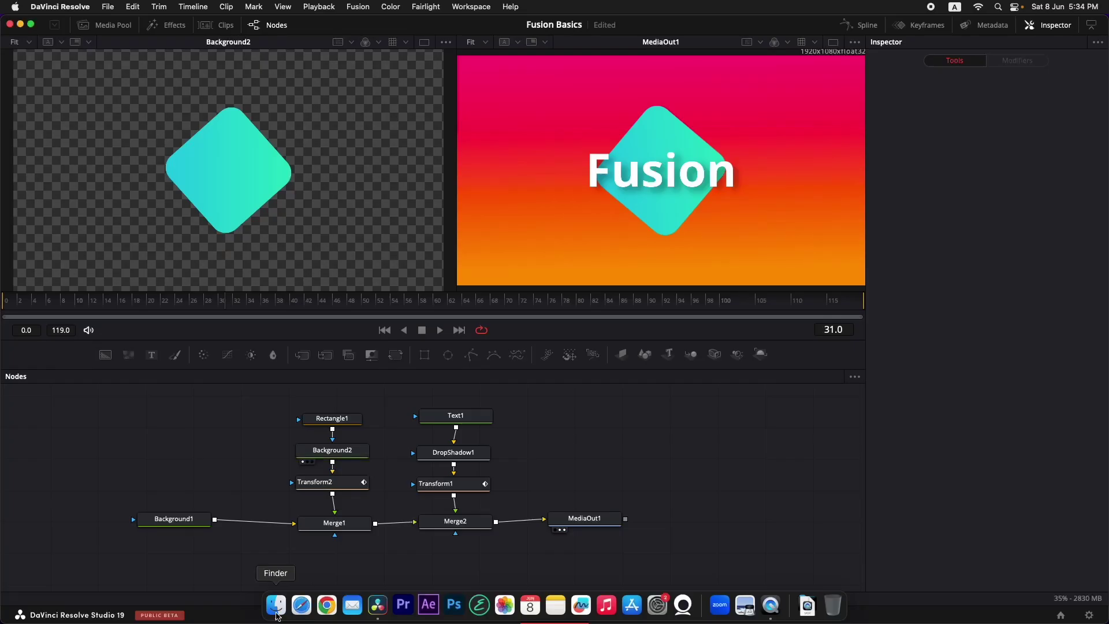
Switch to Finder and preview the "fire overlay" clip in the Downloads folder, skimming through its footage
{"action": "left_click", "coordinate": [275, 621]}
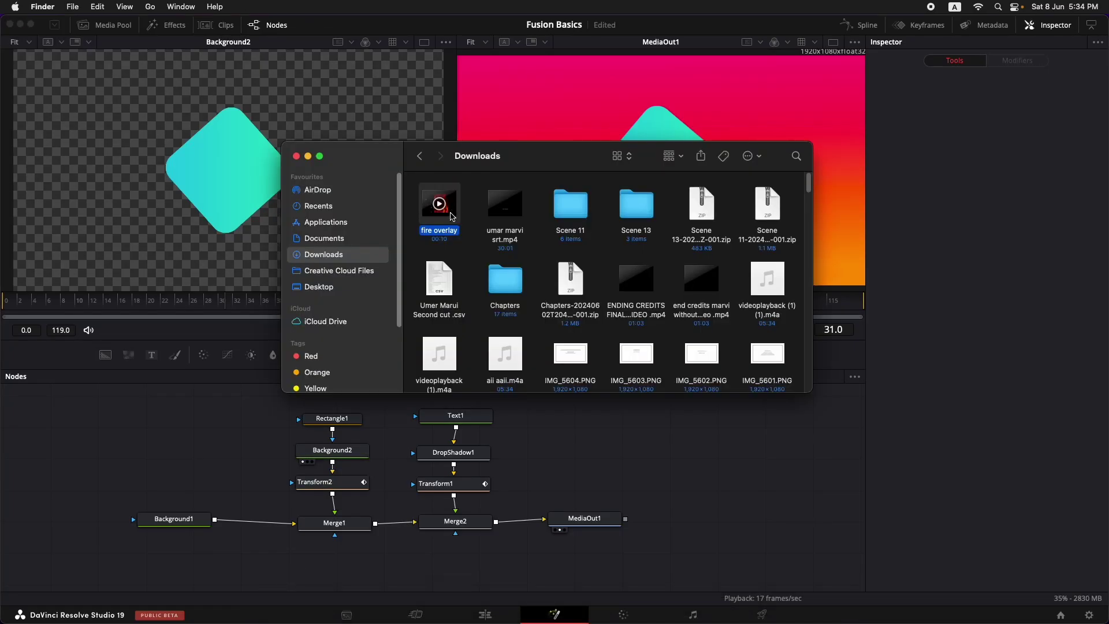
{"action": "key", "text": "space"}
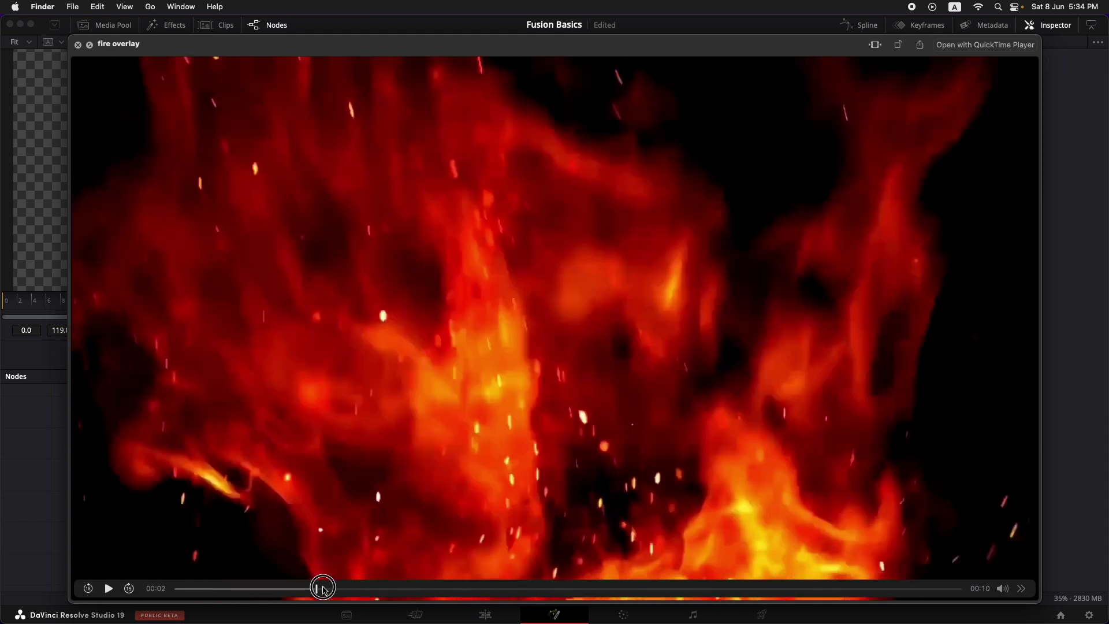
{"action": "left_click_drag", "start_coordinate": [323, 589], "coordinate": [466, 588]}
{"action": "key", "text": "space"}
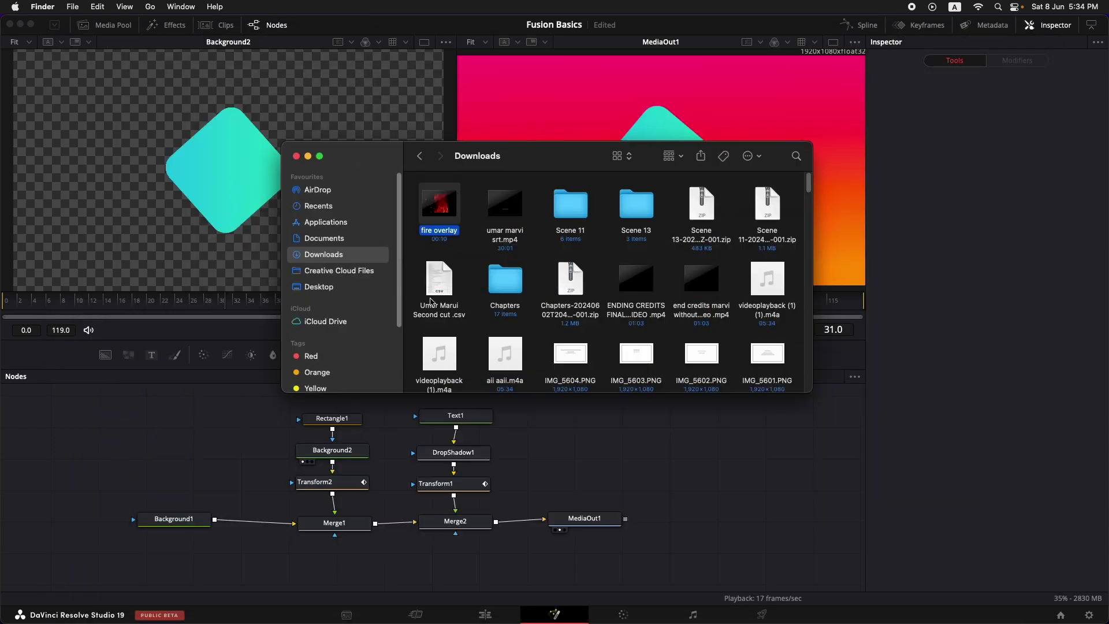
Bring the "fire overlay" clip from Finder into the Fusion node graph and rename its MediaIn node "Overlay fire"
{"action": "left_click_drag", "start_coordinate": [449, 209], "coordinate": [221, 458]}
{"action": "left_click", "coordinate": [220, 458]}
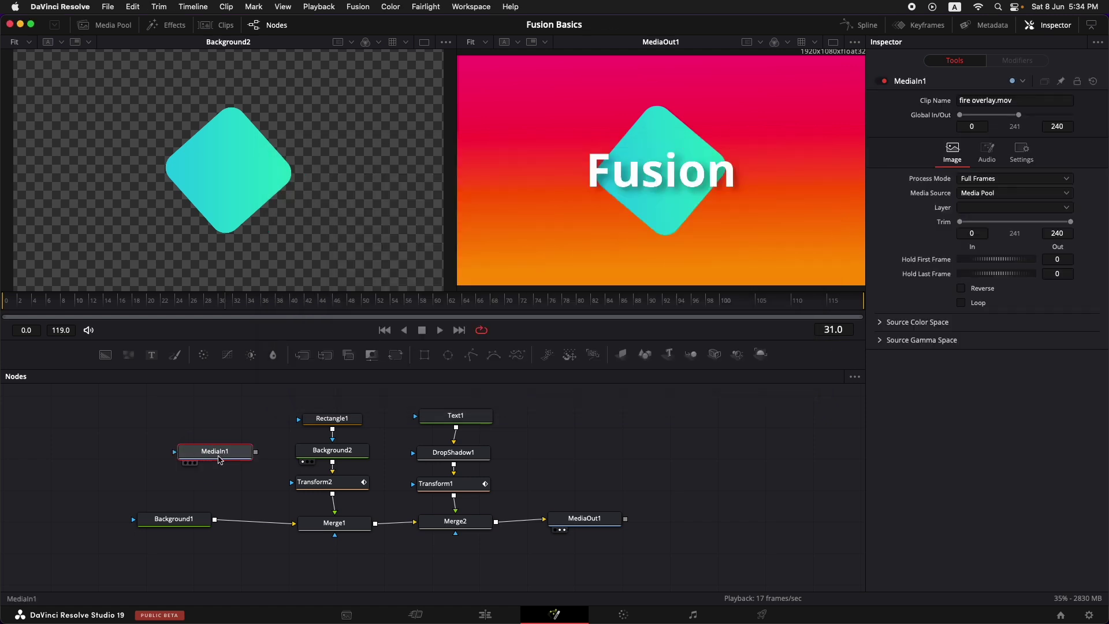
{"action": "right_click", "coordinate": [220, 459]}
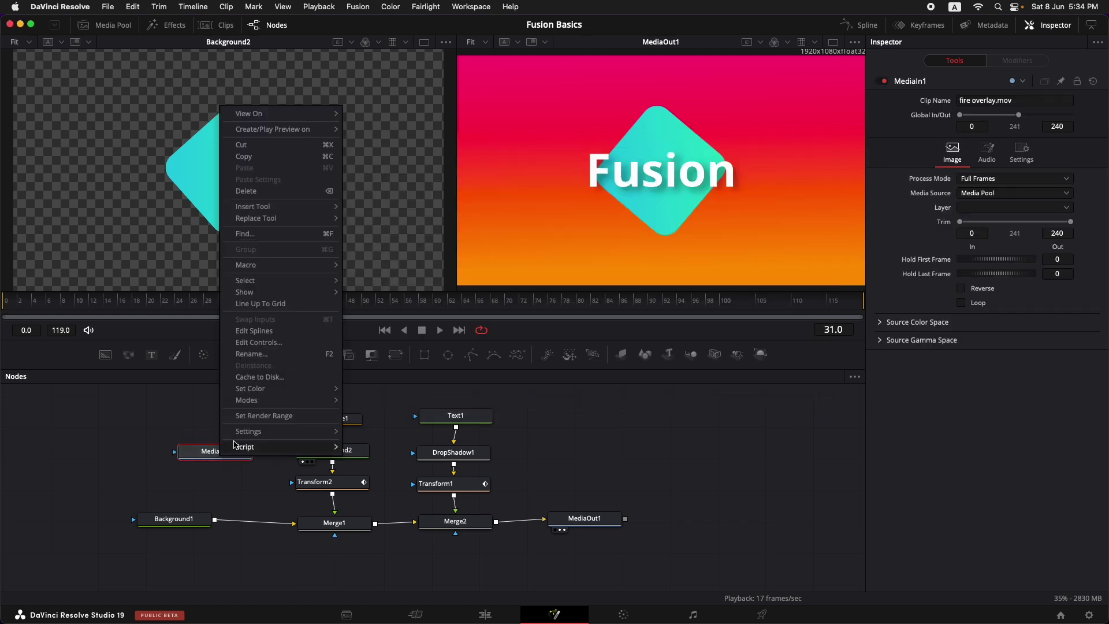
{"action": "left_click", "coordinate": [264, 354]}
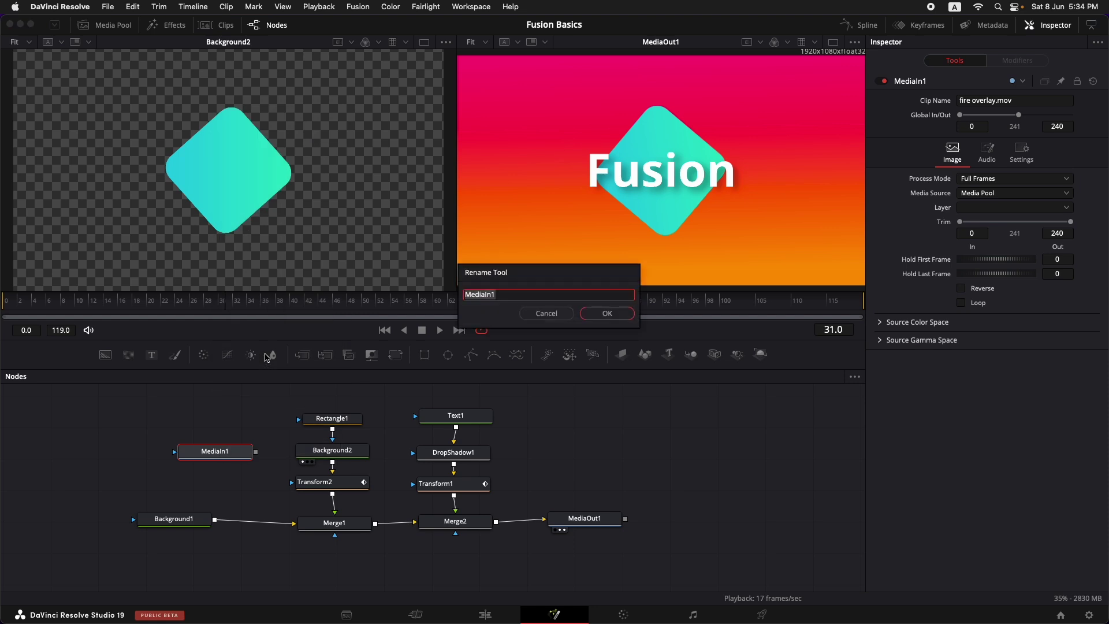
{"action": "type", "text": "Ove"}
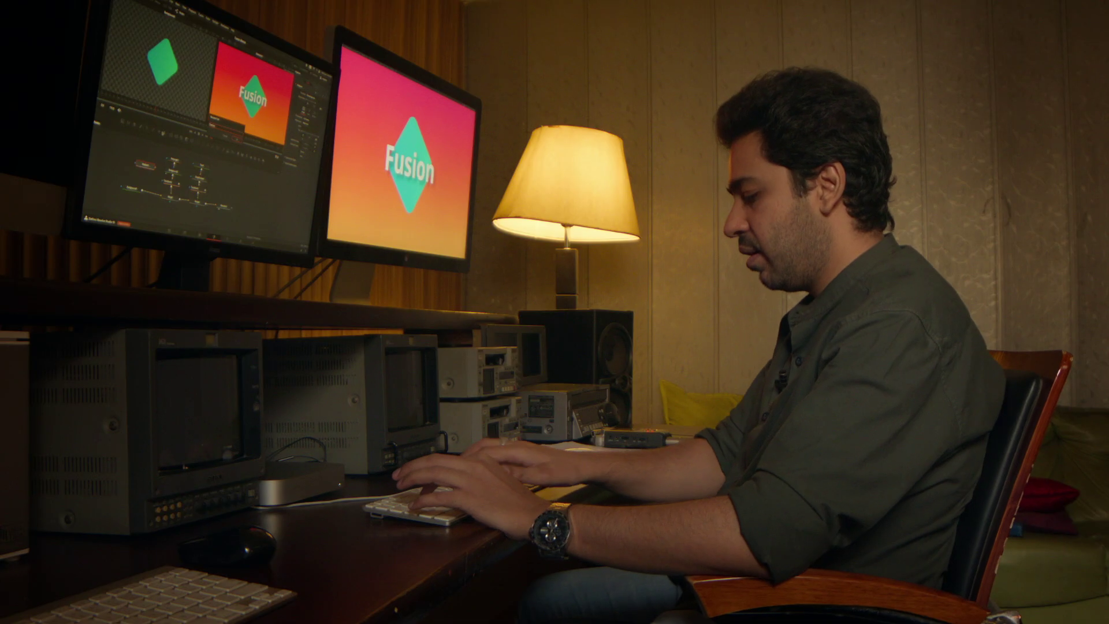
{"action": "type", "text": "rlay fire"}
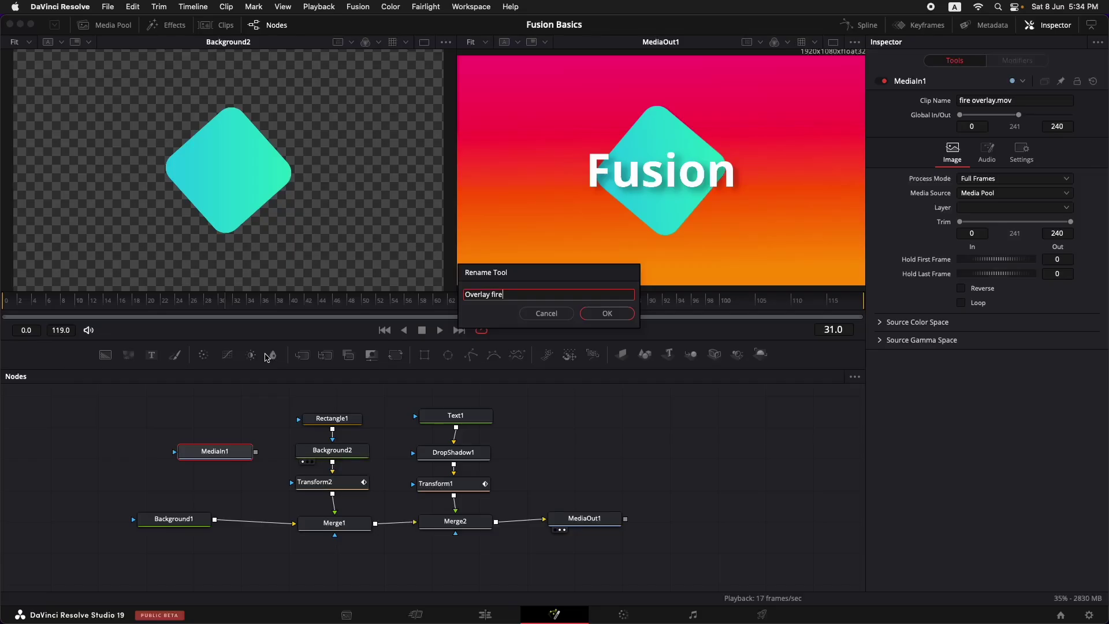
{"action": "left_click", "coordinate": [608, 314]}
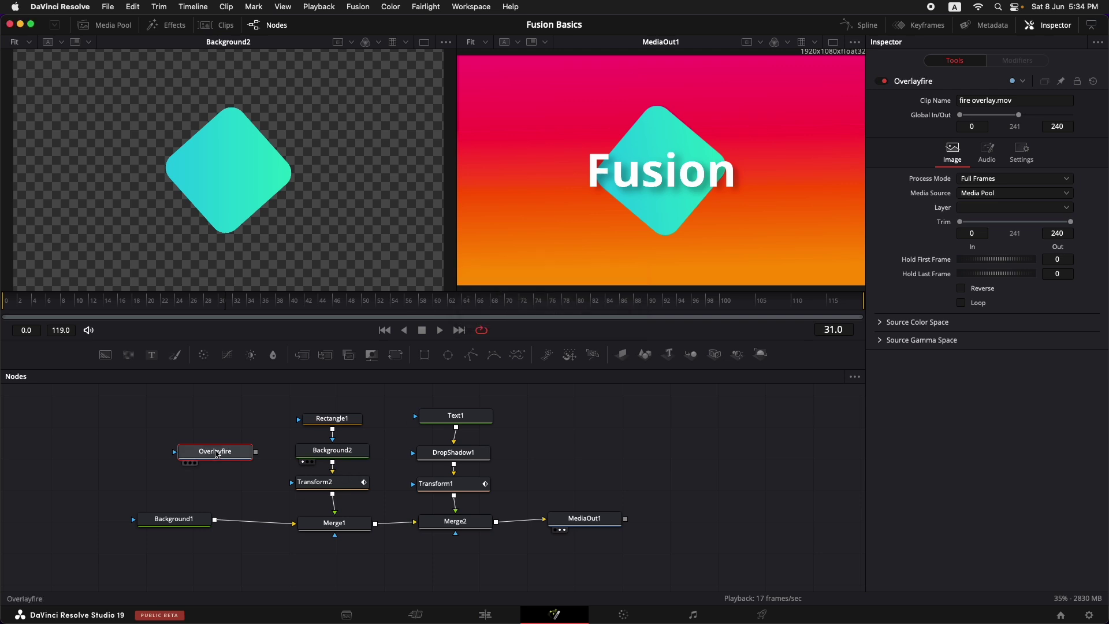
Move Background1 farther from Merge1, merge Overlayfire over its output, and set the new merge's apply mode to Screen
{"action": "left_click_drag", "start_coordinate": [184, 523], "coordinate": [154, 527]}
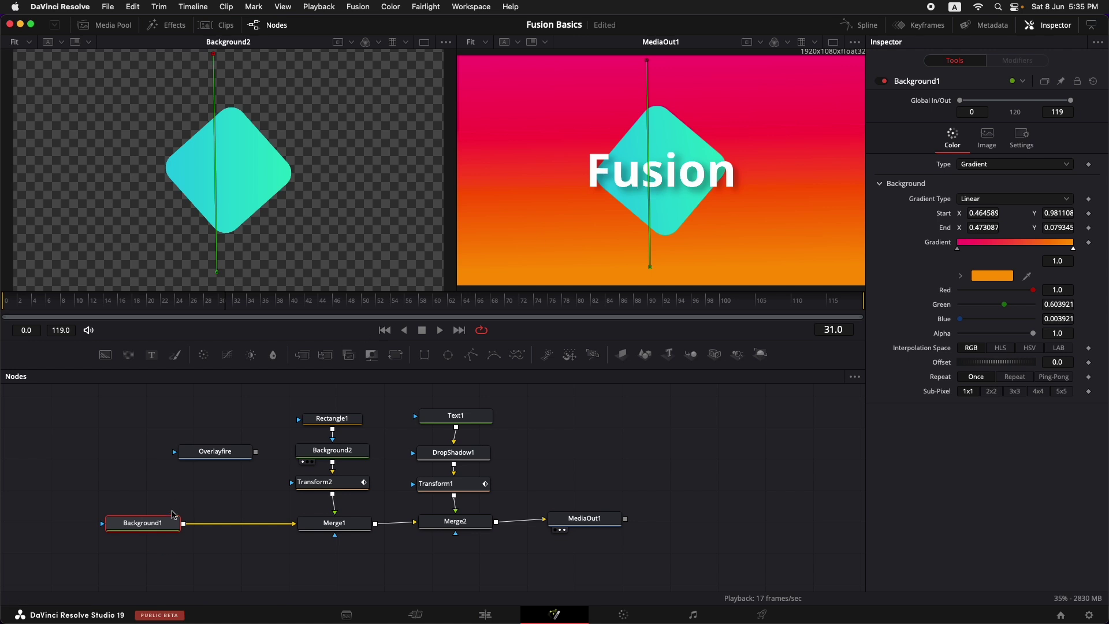
{"action": "left_click_drag", "start_coordinate": [173, 514], "coordinate": [144, 512]}
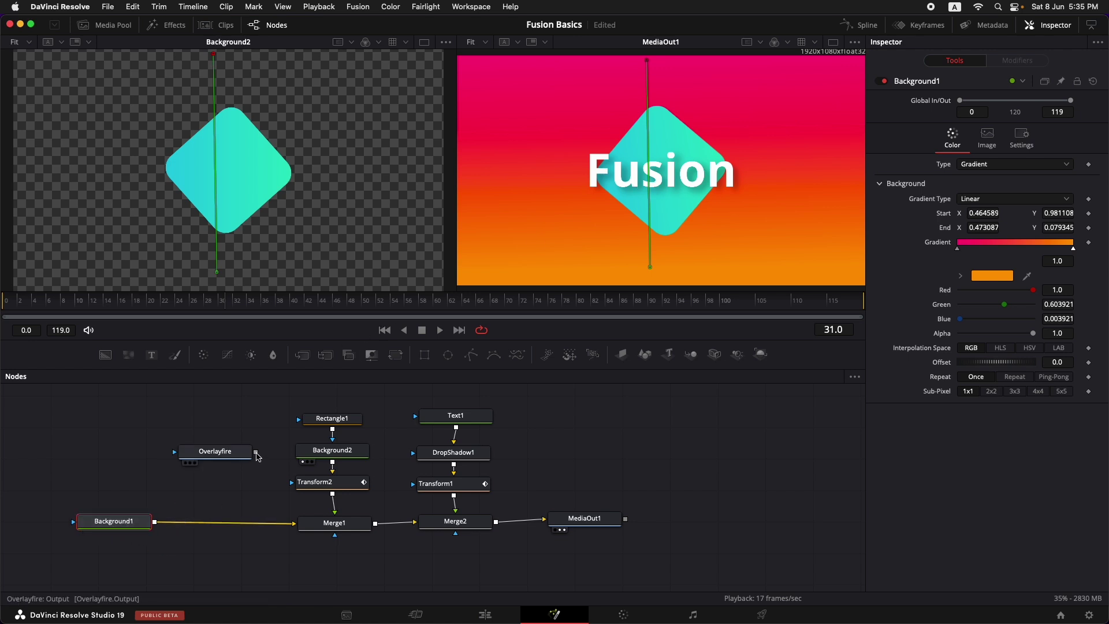
{"action": "left_click_drag", "start_coordinate": [259, 457], "coordinate": [156, 524]}
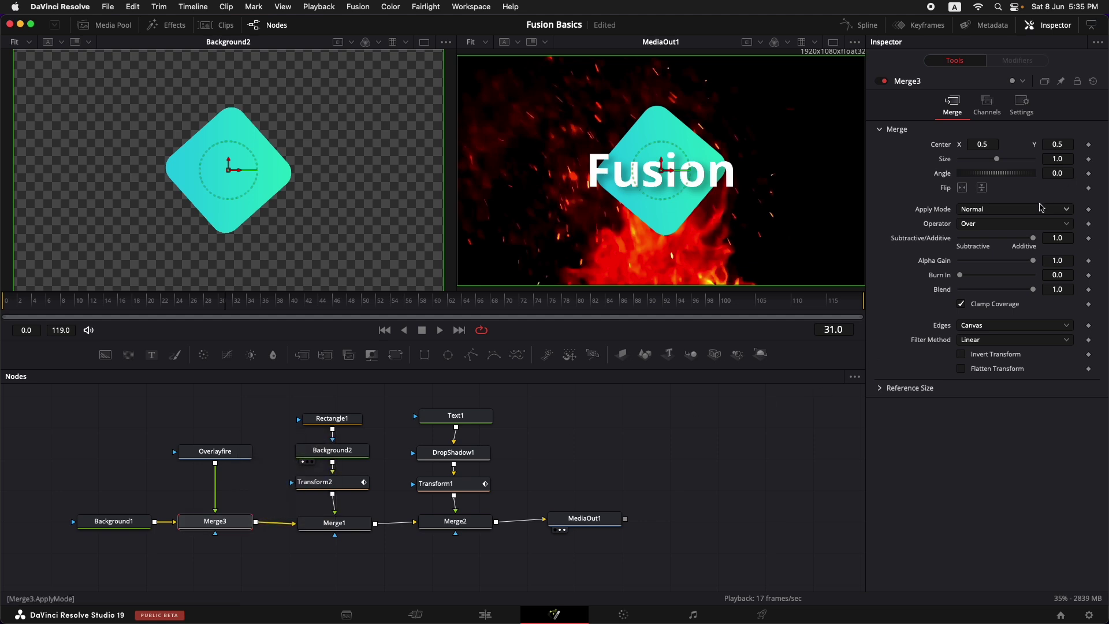
{"action": "left_click", "coordinate": [971, 213]}
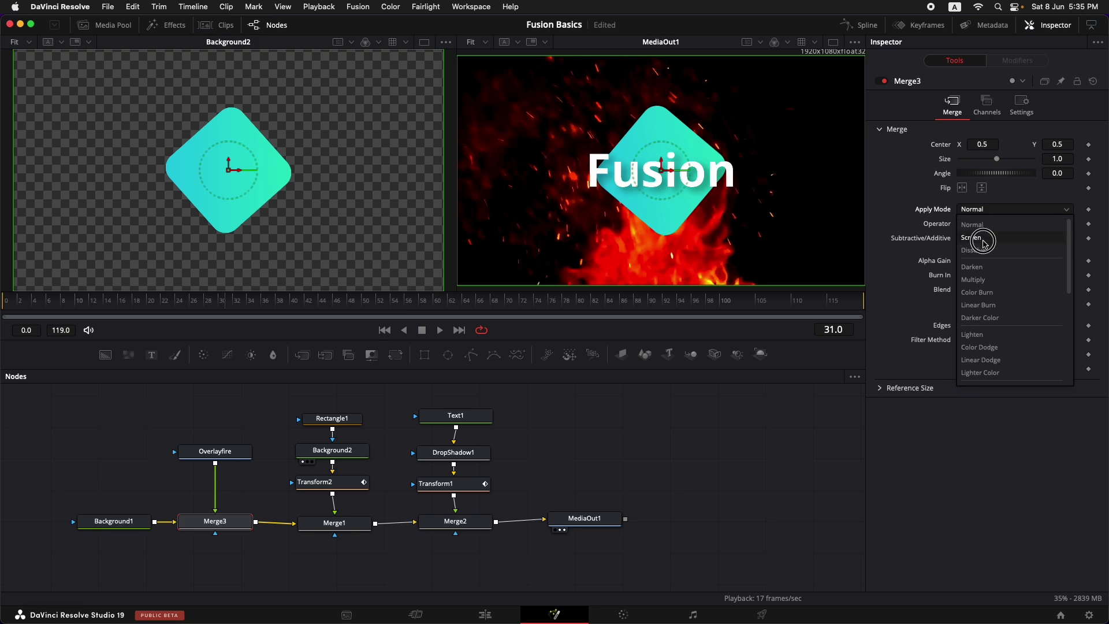
{"action": "left_click", "coordinate": [982, 238]}
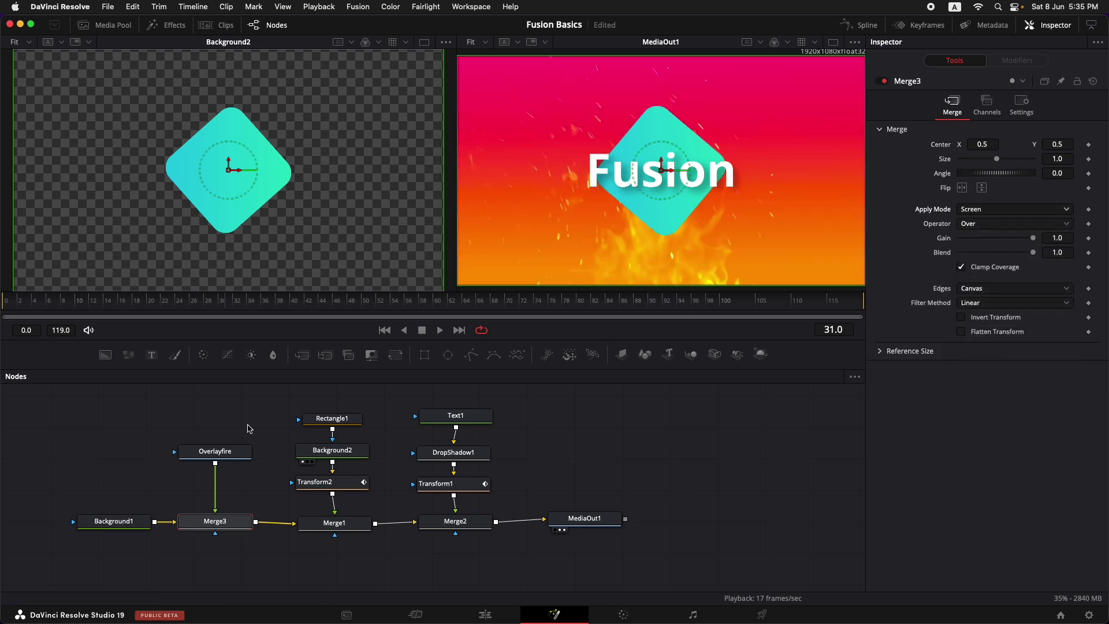
Play the composition from its first frame to review the fire overlay, and try out the fire merge's Blend amount
{"action": "left_click_drag", "start_coordinate": [203, 309], "coordinate": [6, 309]}
{"action": "key", "text": "space"}
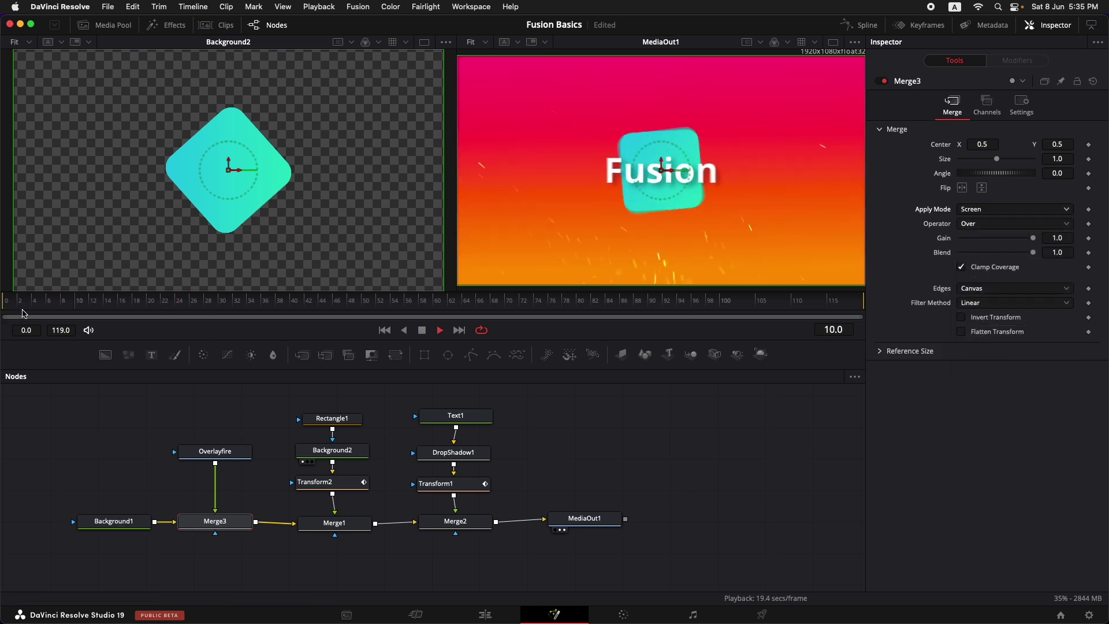
{"action": "key", "text": "space"}
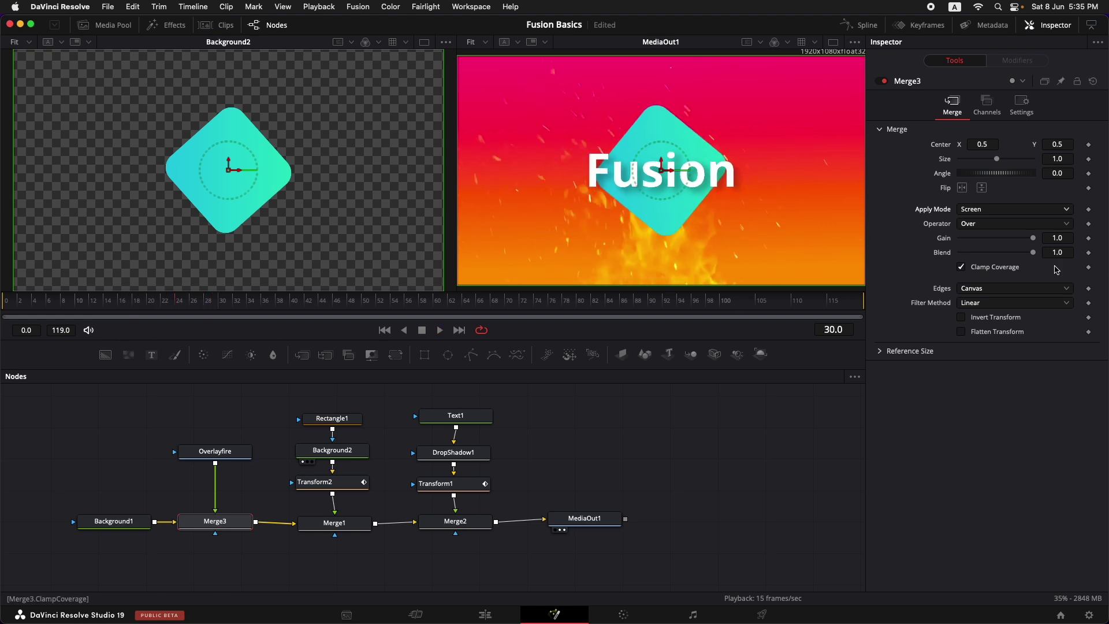
{"action": "mouse_move", "coordinate": [1038, 262]}
{"action": "left_mouse_down"}
{"action": "mouse_move", "coordinate": [1000, 252]}
{"action": "mouse_move", "coordinate": [1040, 250]}
{"action": "mouse_move", "coordinate": [965, 254]}
{"action": "mouse_move", "coordinate": [1052, 257]}
{"action": "left_mouse_up"}
Play the composition again, then view it on the Edit page and jump the playhead back to the previous edit point
{"action": "key", "text": "space"}
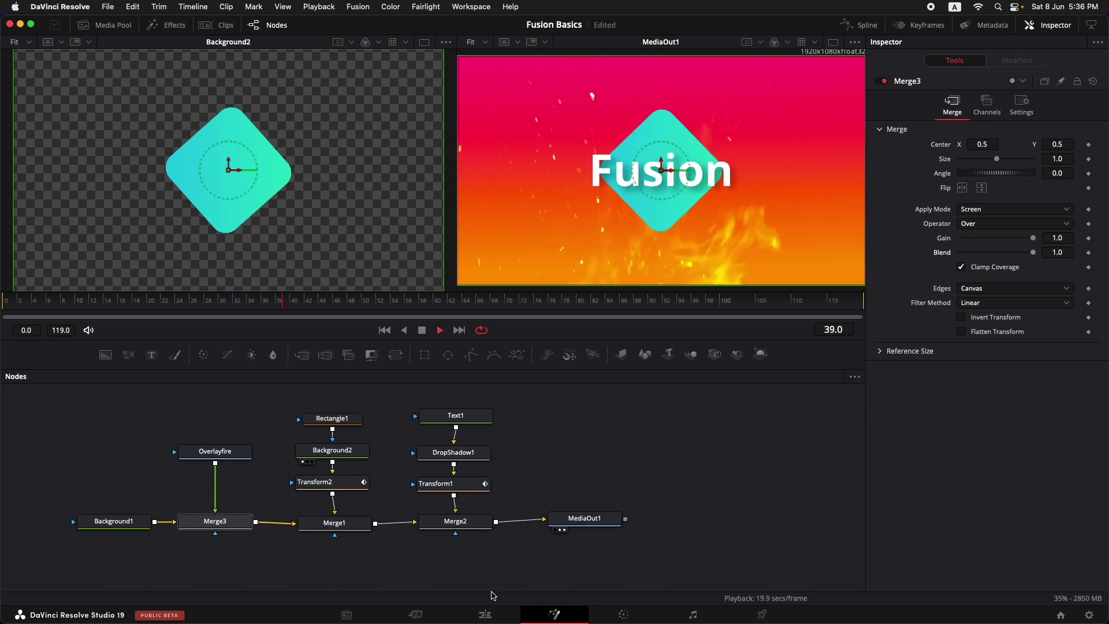
{"action": "left_click", "coordinate": [495, 615]}
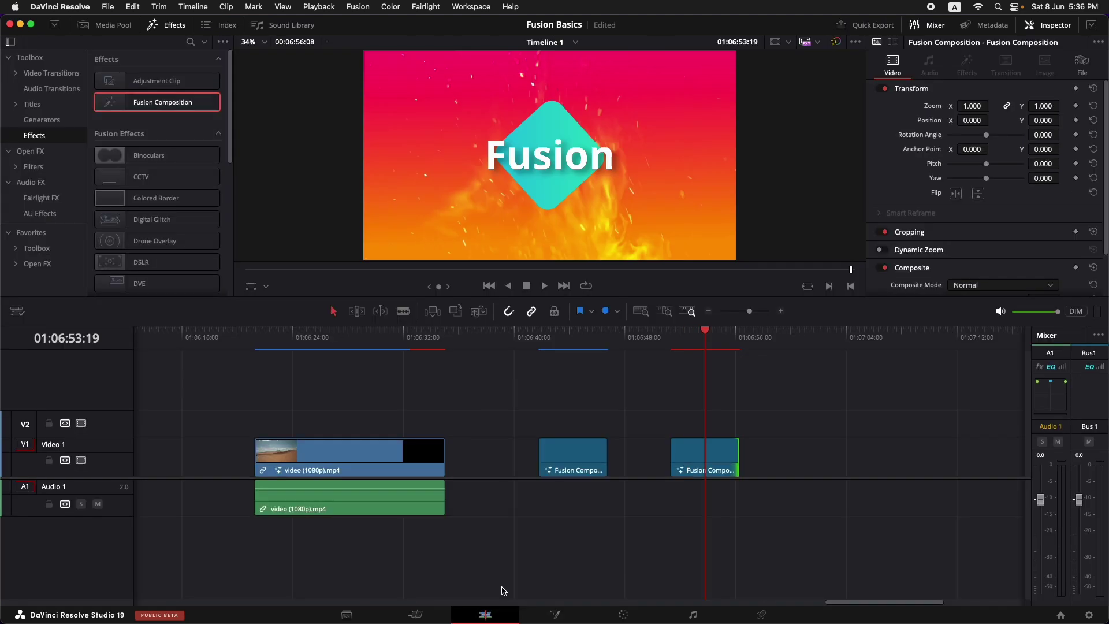
{"action": "key", "text": "Up"}
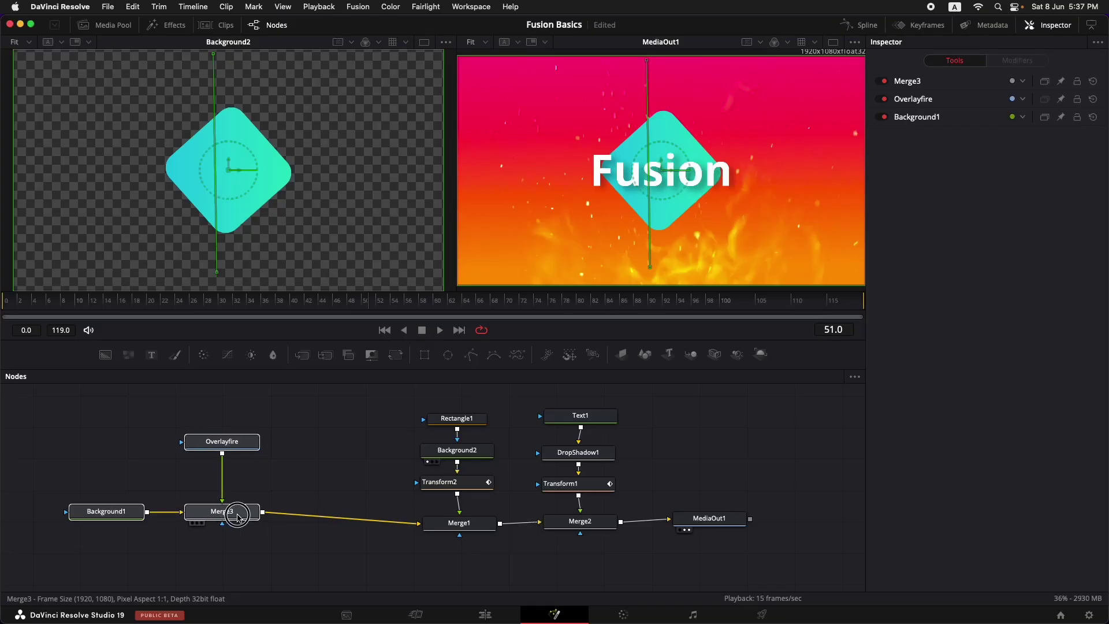
Disconnect Merge3 from Merge1 and feed Merge1's background input from a new Background node with its alpha set to 0
{"action": "left_click_drag", "start_coordinate": [387, 524], "coordinate": [386, 524]}
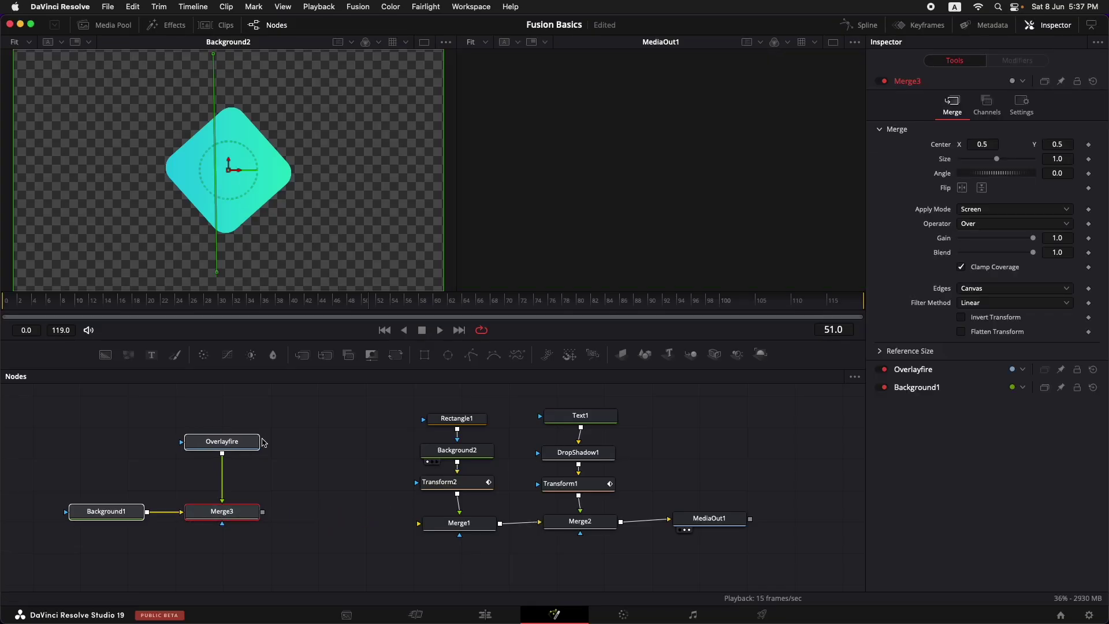
{"action": "left_click_drag", "start_coordinate": [192, 427], "coordinate": [359, 537]}
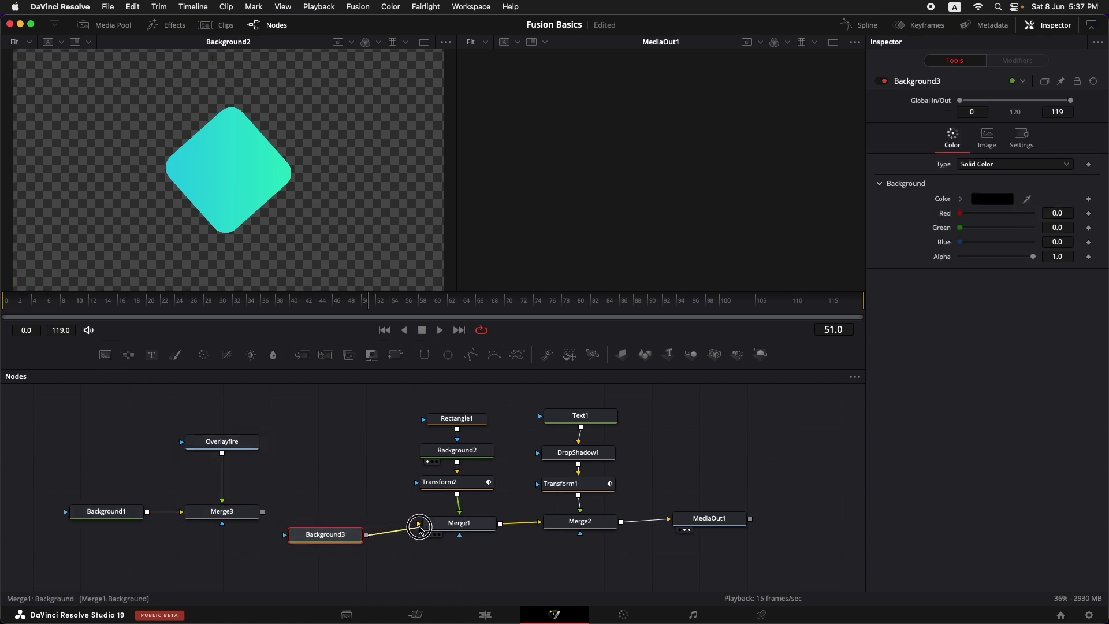
{"action": "left_click_drag", "start_coordinate": [422, 527], "coordinate": [420, 524]}
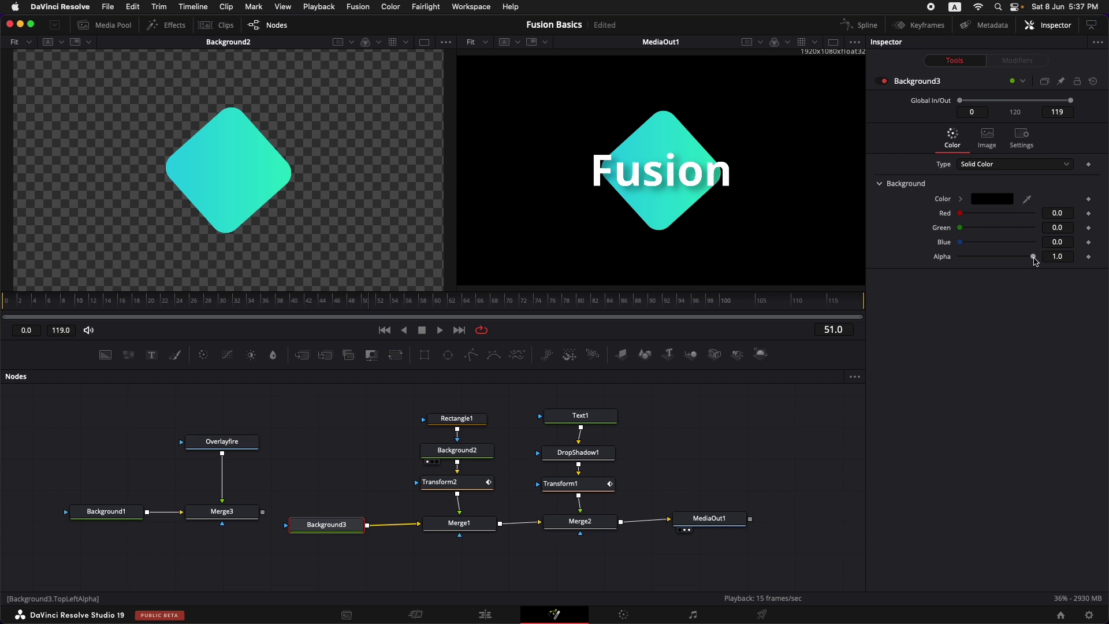
{"action": "left_click_drag", "start_coordinate": [1034, 261], "coordinate": [873, 260]}
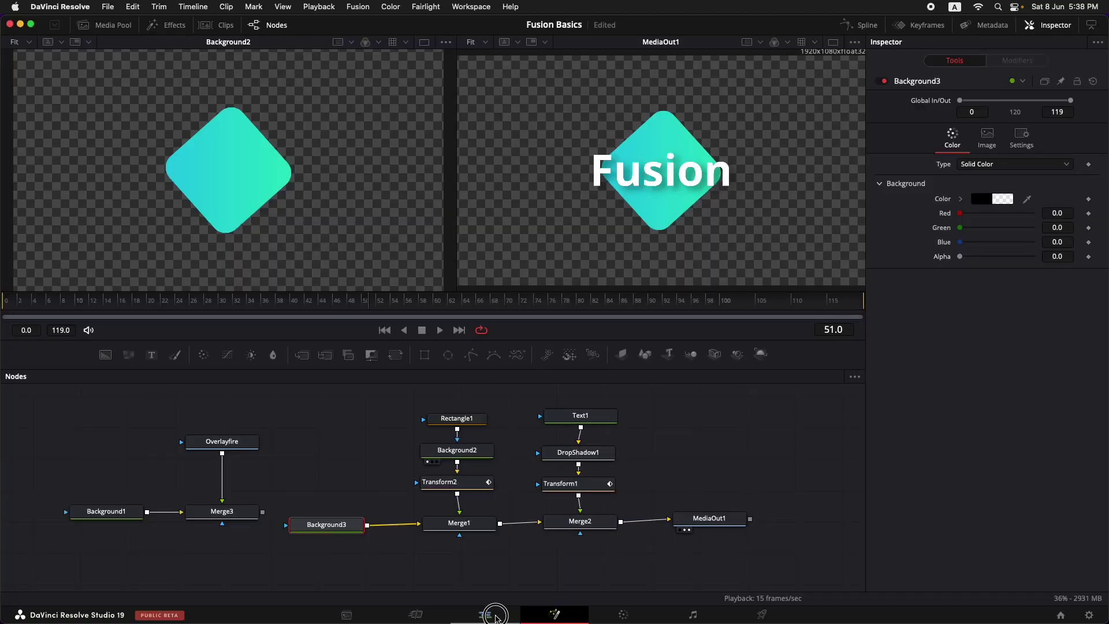
On the Edit page, move the edited Fusion composition clip onto track V2, aligned with the start of "video (1080p).mp4"
{"action": "left_click", "coordinate": [496, 616]}
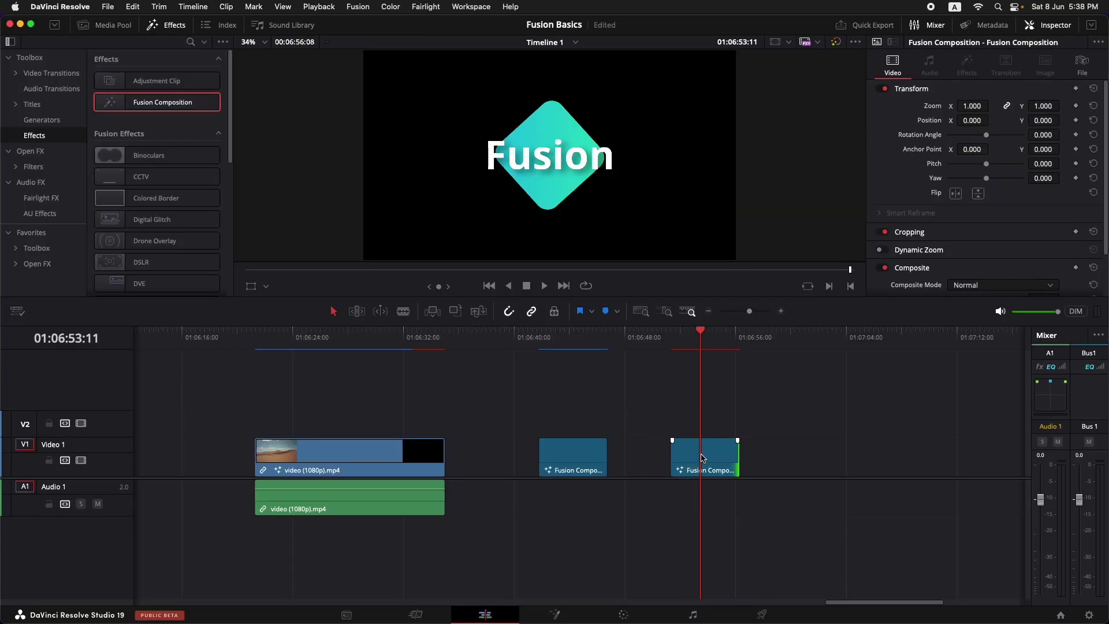
{"action": "left_click_drag", "start_coordinate": [701, 457], "coordinate": [288, 428]}
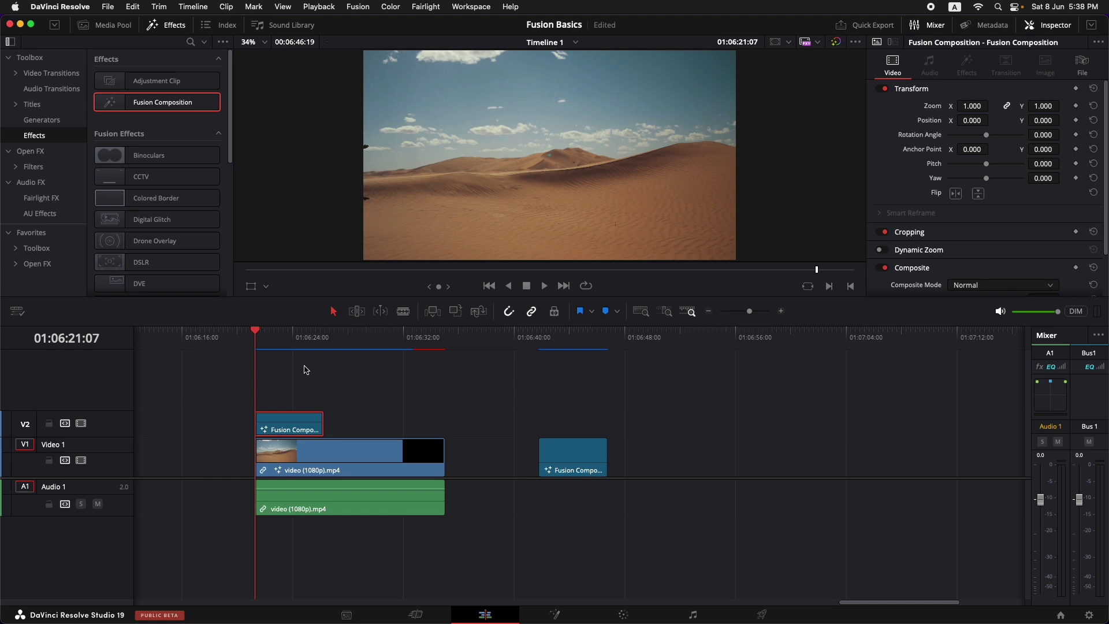